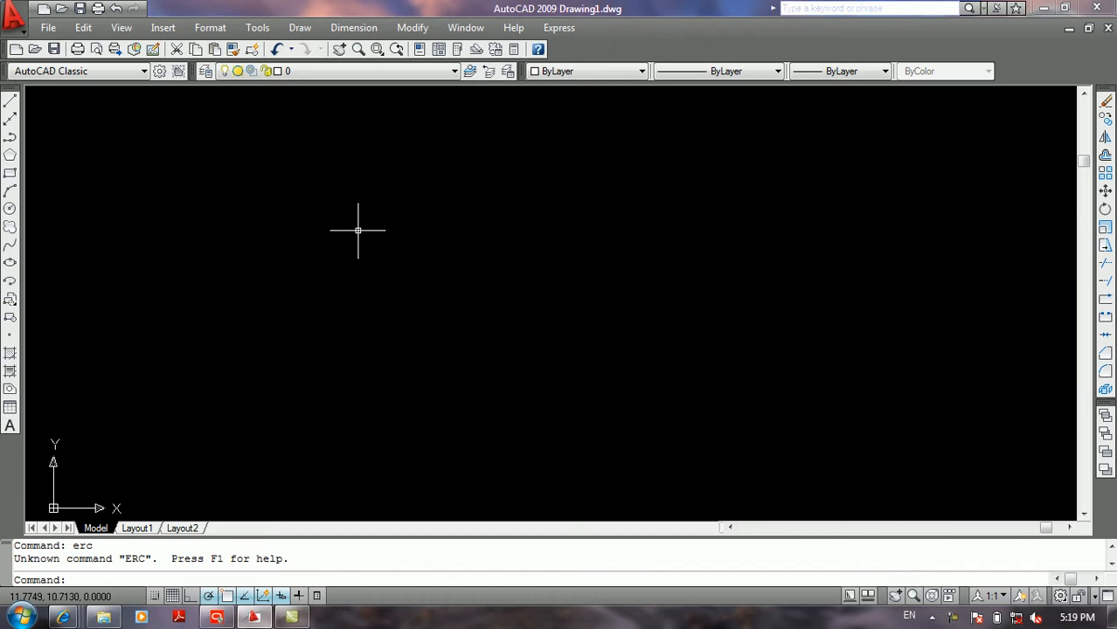
Step: Draw a rectangle about 8.67 units wide and 6.38 units high in the empty drawing
key("Return")
left_click(345, 223)
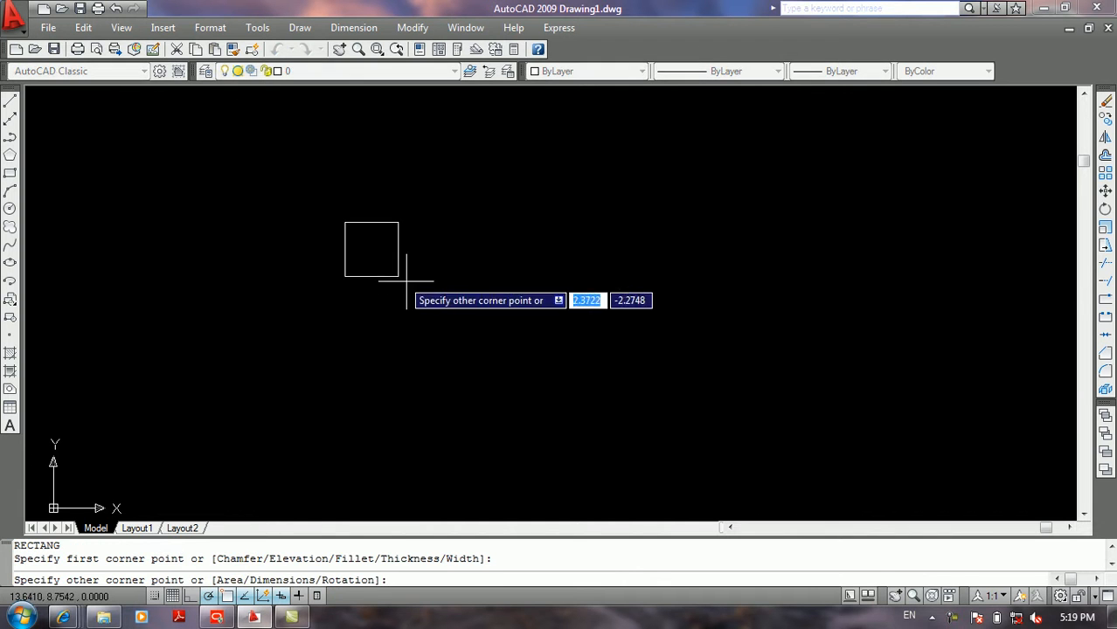
left_click(569, 387)
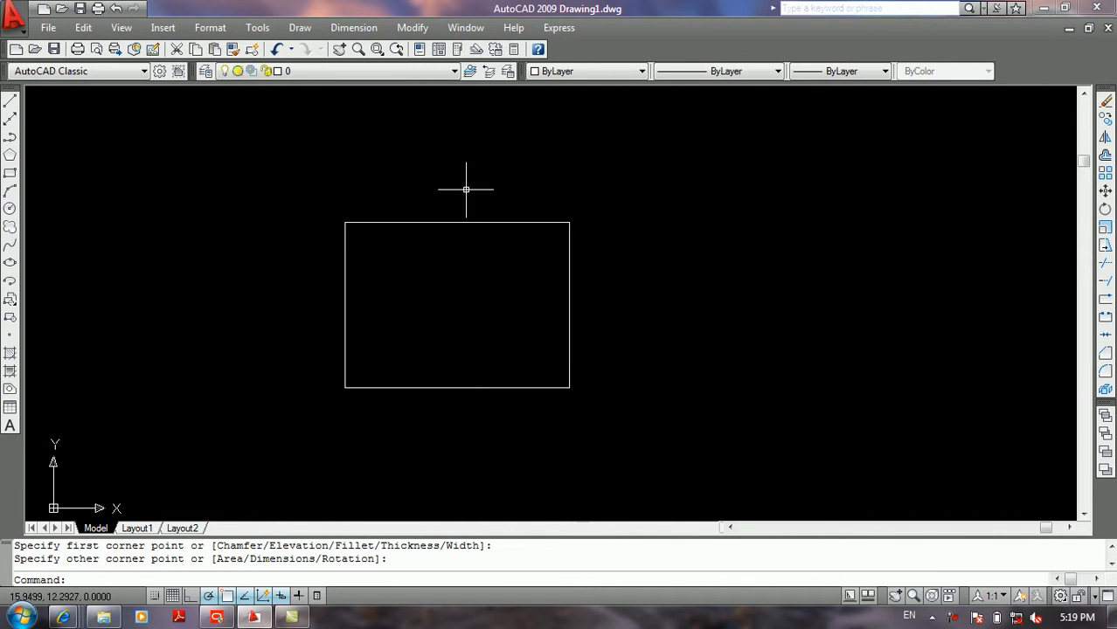
Step: Start the Super Hatch express tool with an image as the pattern type
left_click(559, 28)
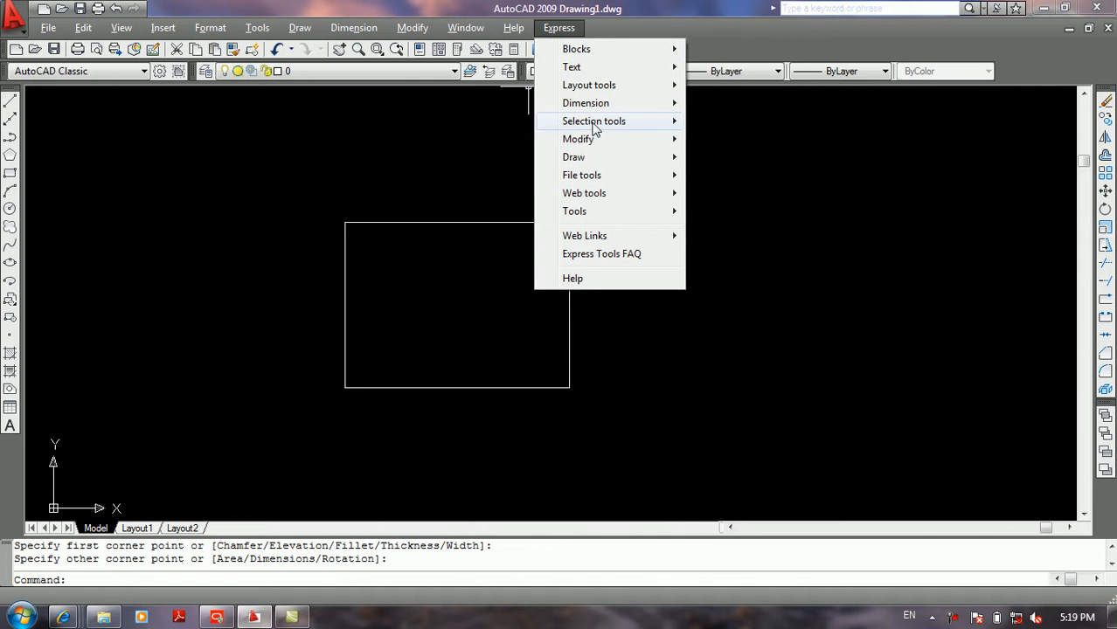
mouse_move(607, 145)
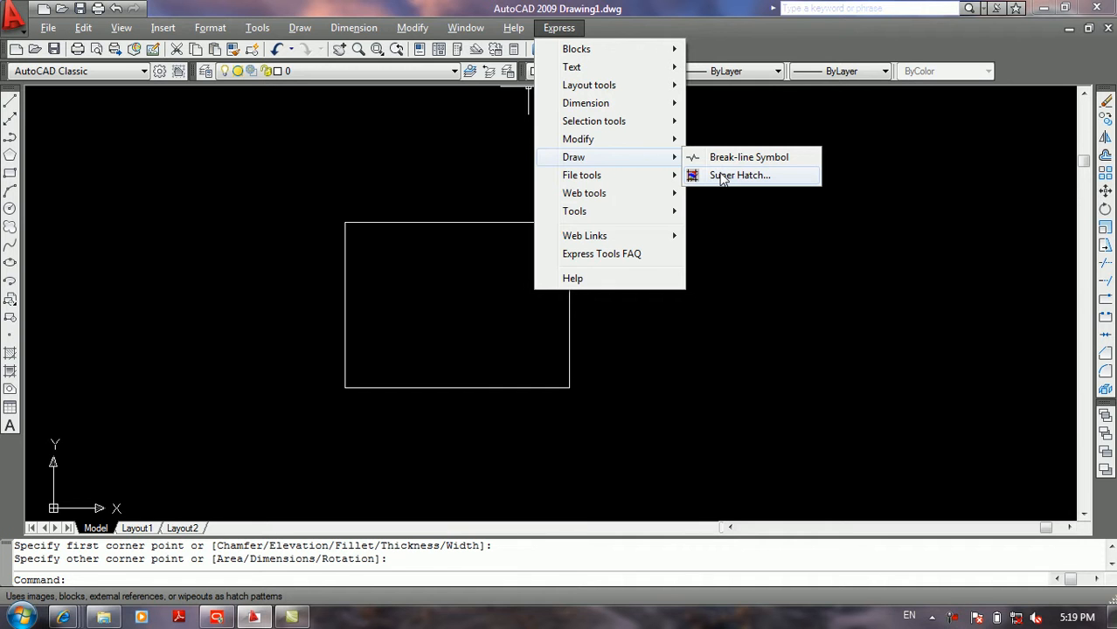
left_click(721, 175)
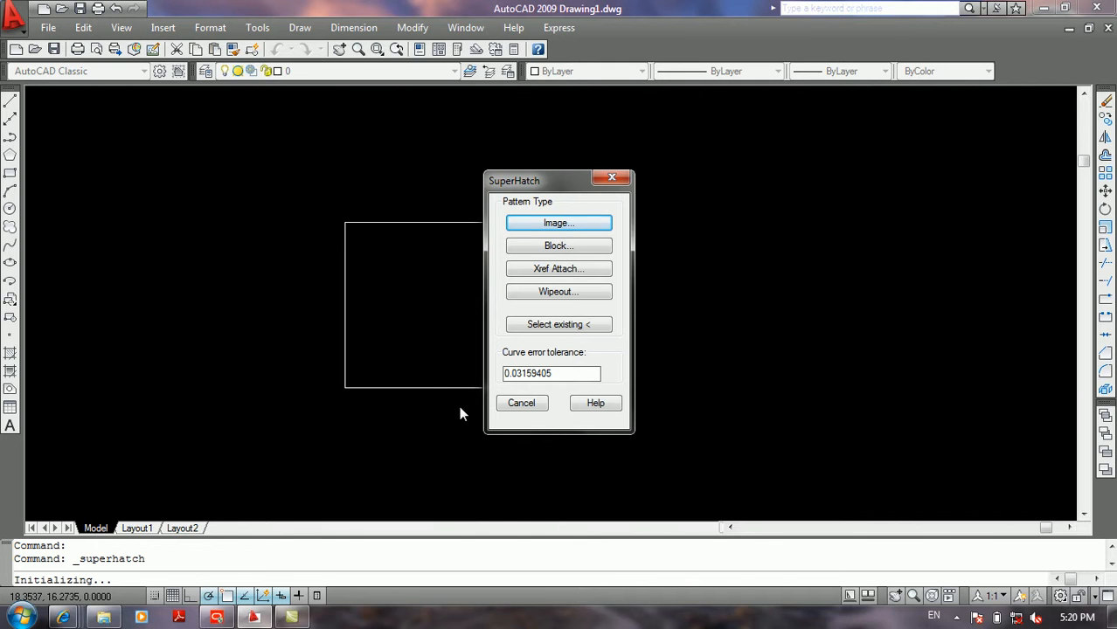
left_click(591, 226)
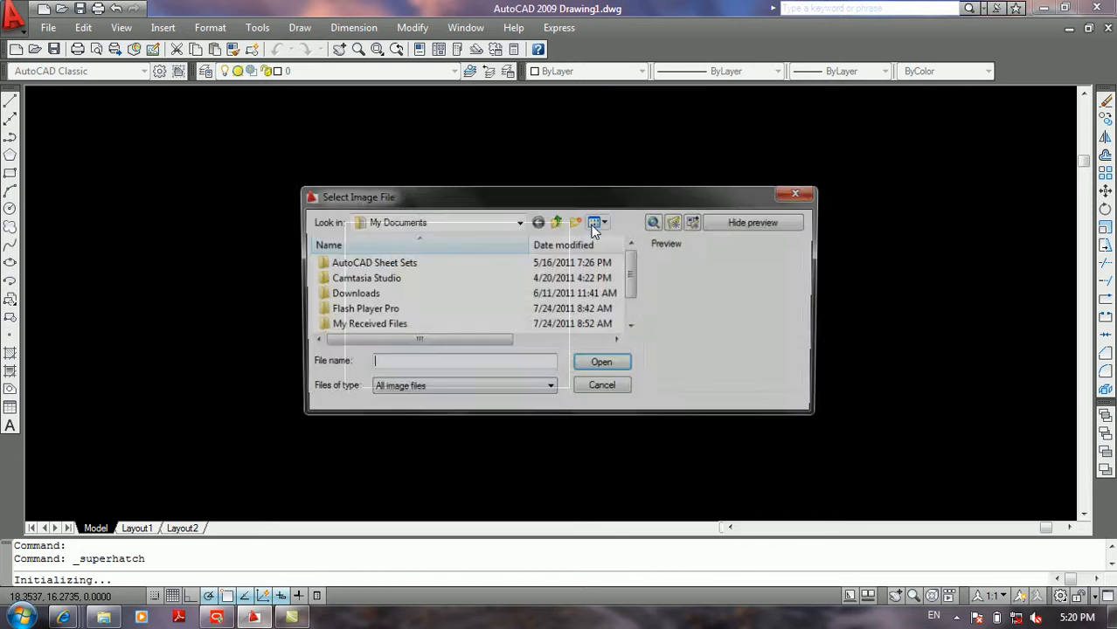
Step: Load the image Carpet 051 from the Carpets folder on drive H as the hatch pattern
left_click(479, 223)
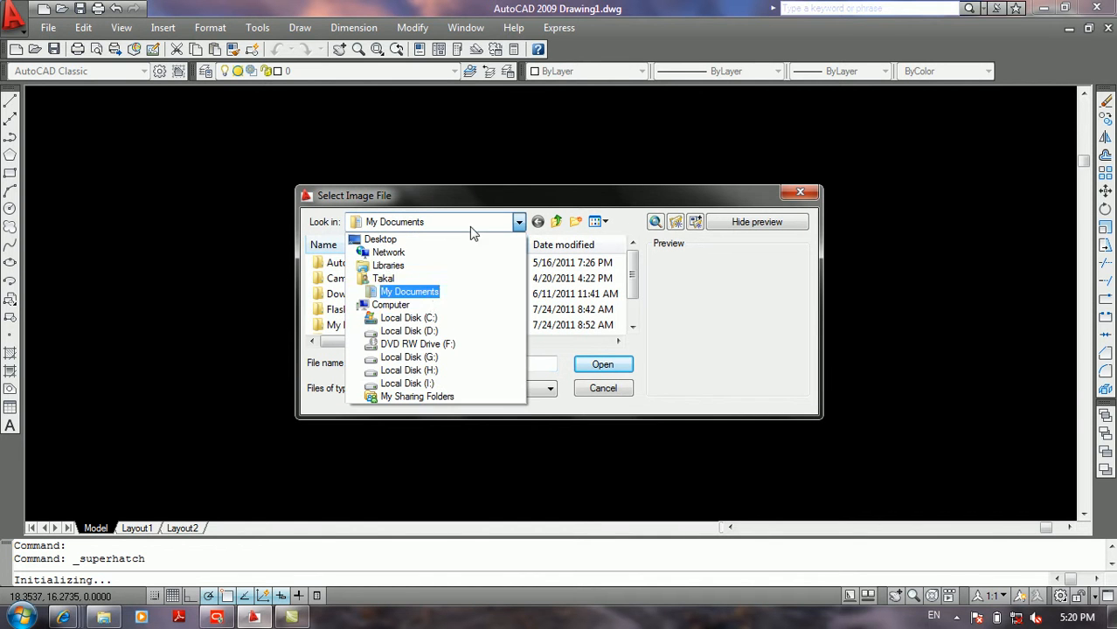
left_click(432, 370)
double_click(380, 265)
left_click(376, 300)
scroll(375, 300, "down", 10)
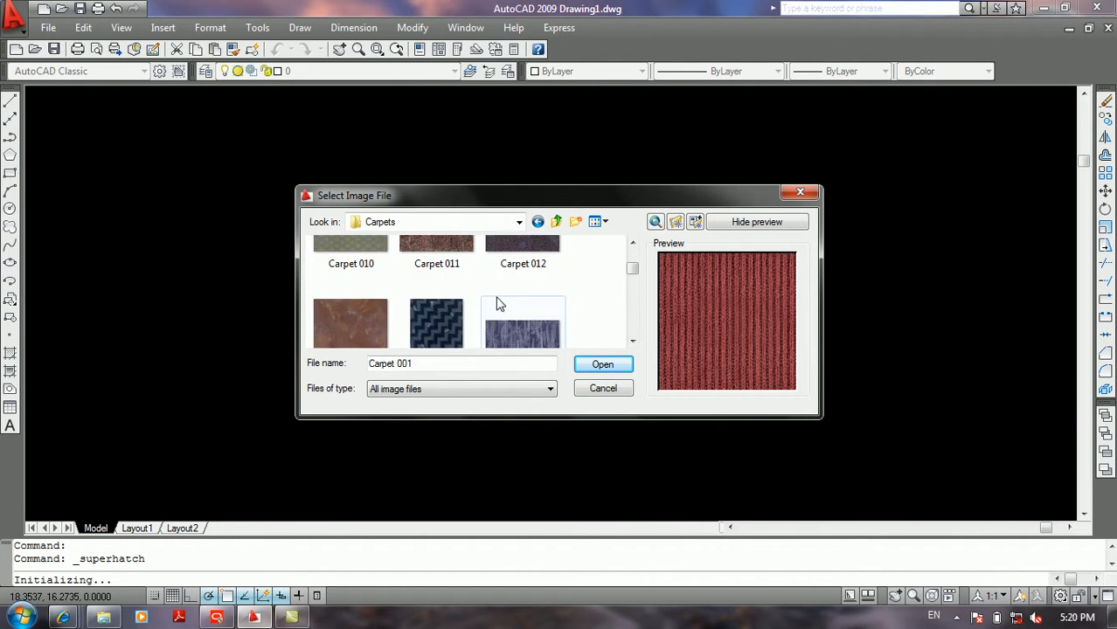
scroll(441, 313, "down", 10)
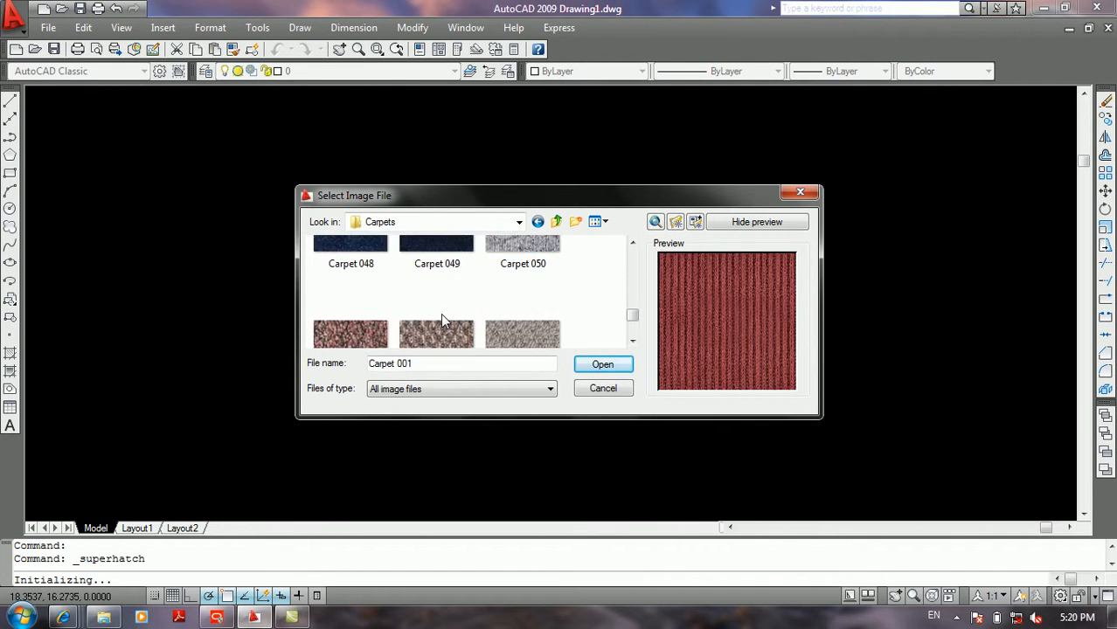
scroll(440, 312, "up", 3)
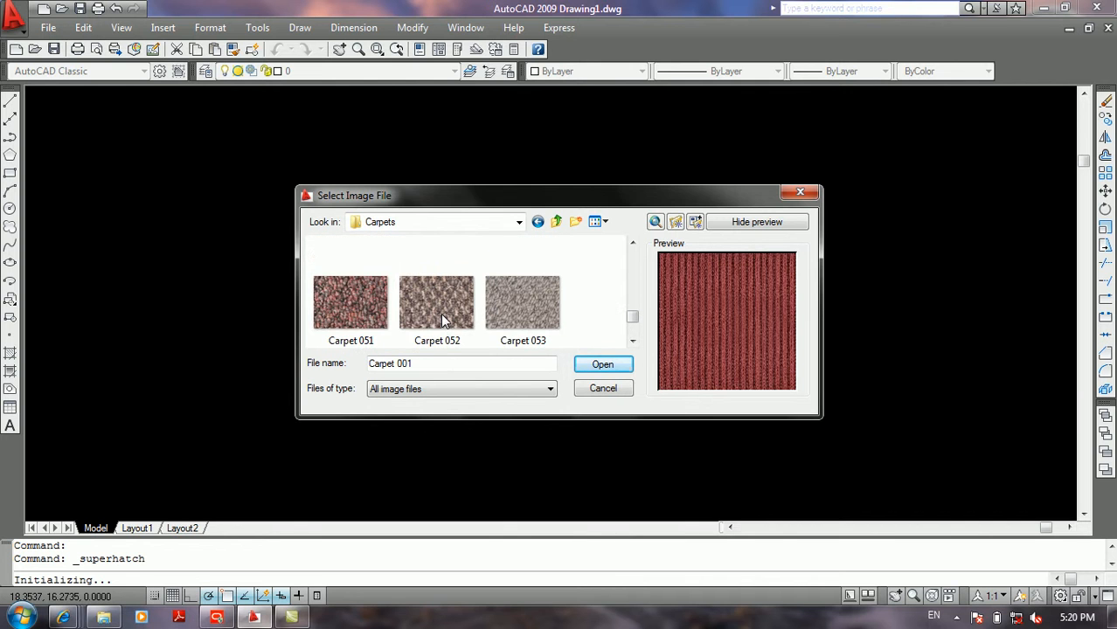
left_click(352, 293)
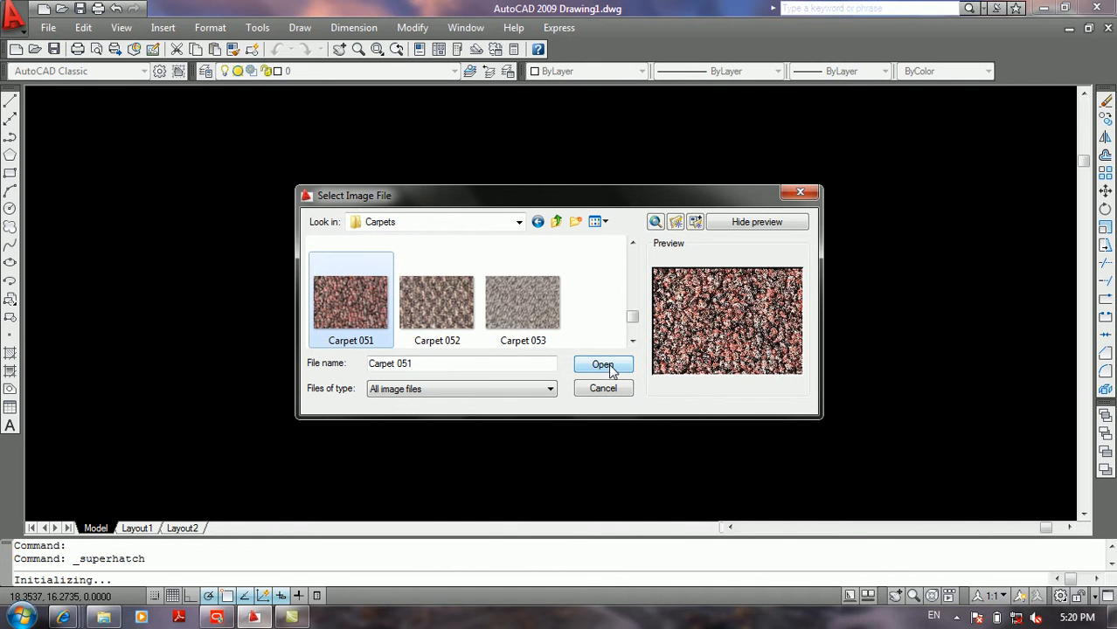
left_click(603, 365)
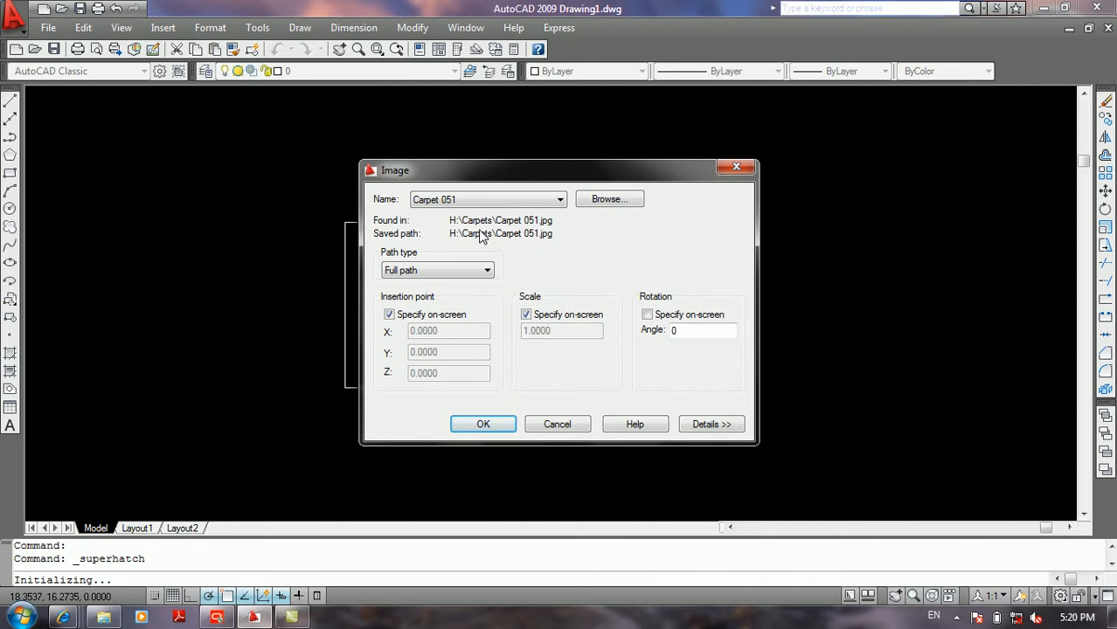
Step: Try the No path option as the image's path type and restore Full path
left_click(560, 200)
left_click(560, 201)
left_click(462, 272)
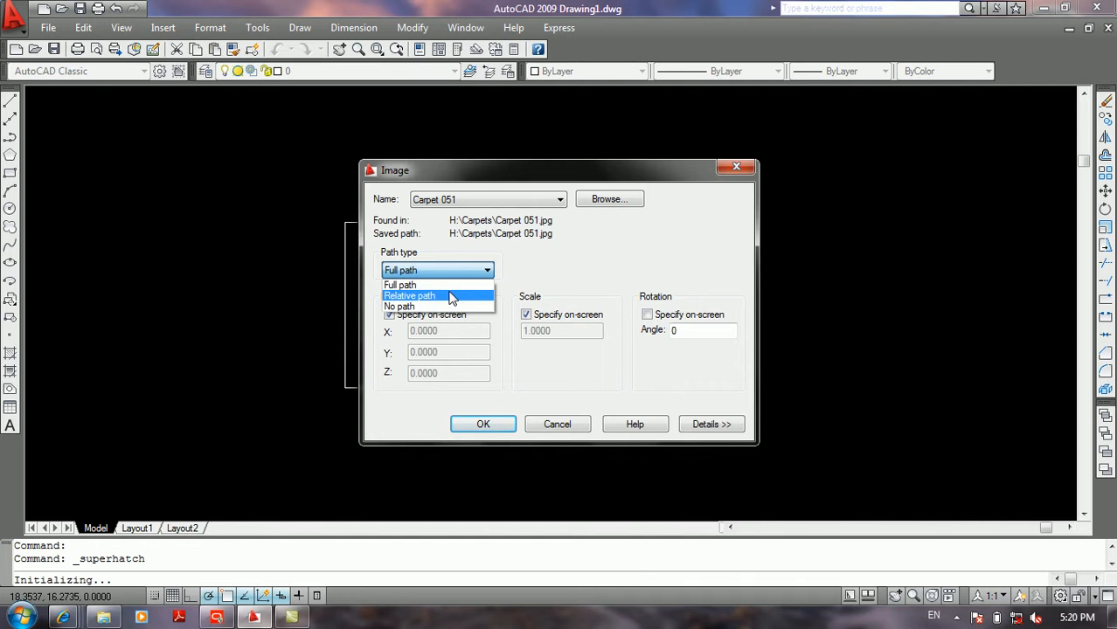
left_click(442, 306)
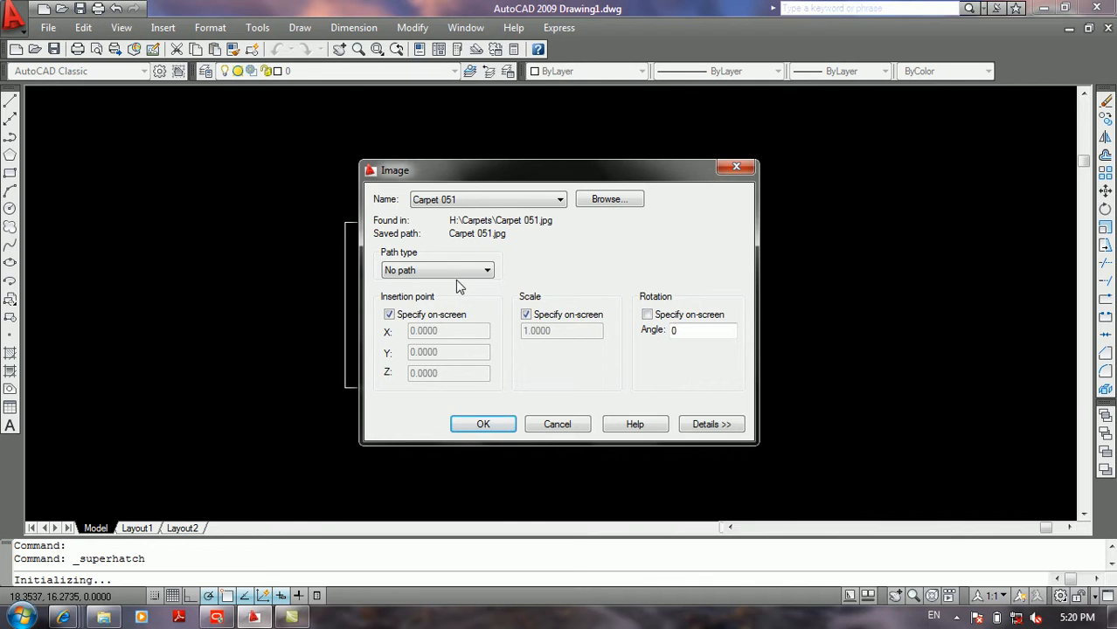
left_click(455, 272)
left_click(442, 282)
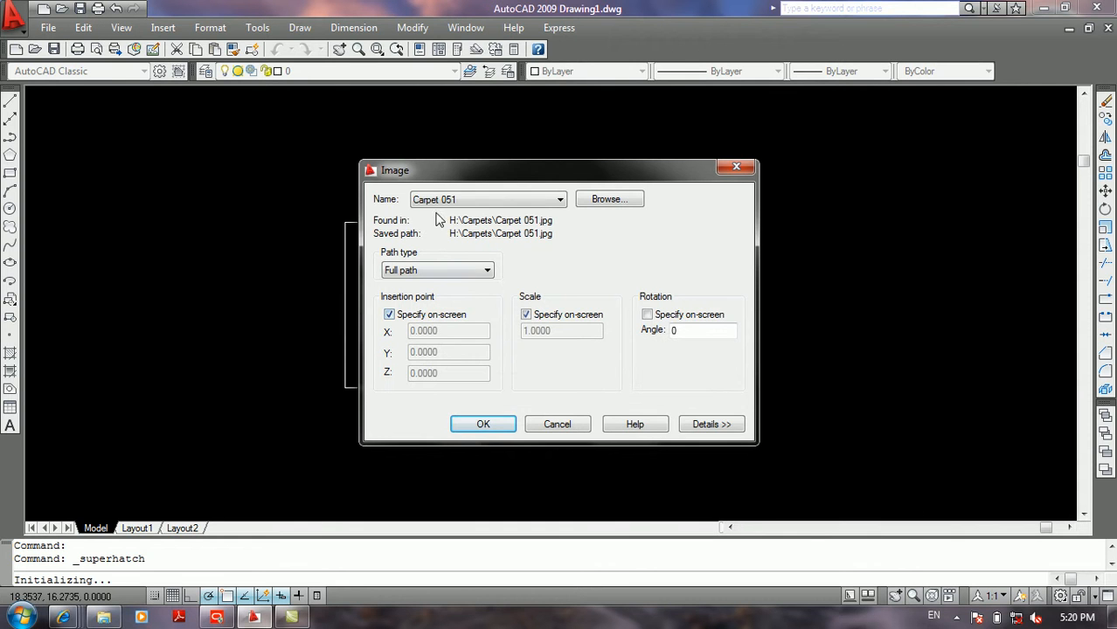
Step: Try entering fixed coordinates for the image's insertion point and return to specifying it on screen
left_click_drag(455, 175, 640, 143)
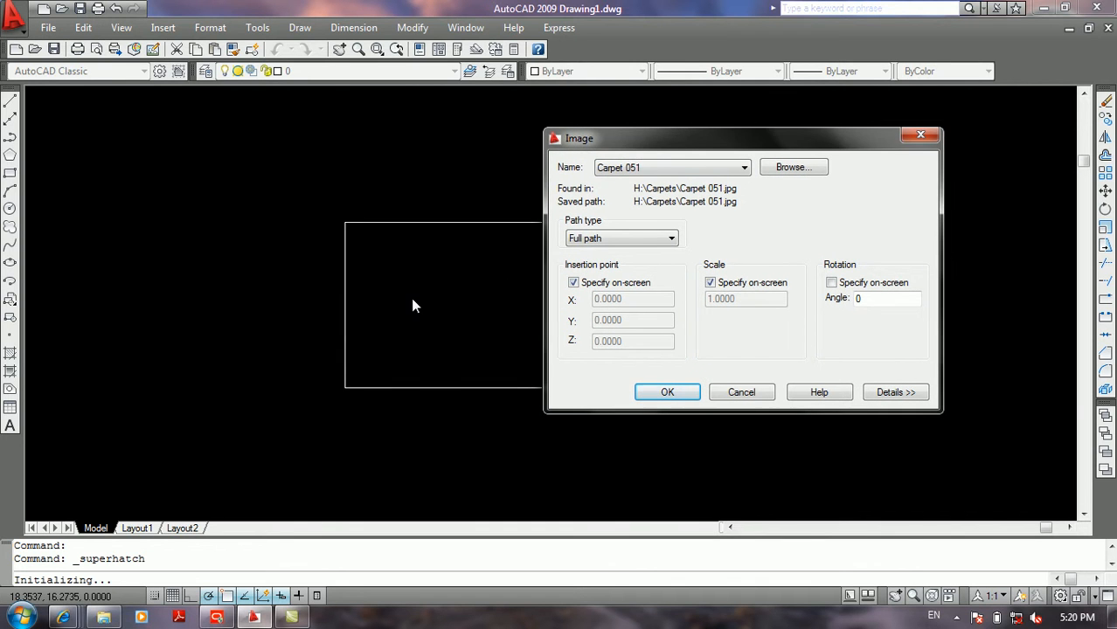
left_click(573, 282)
left_click_drag(621, 300, 610, 300)
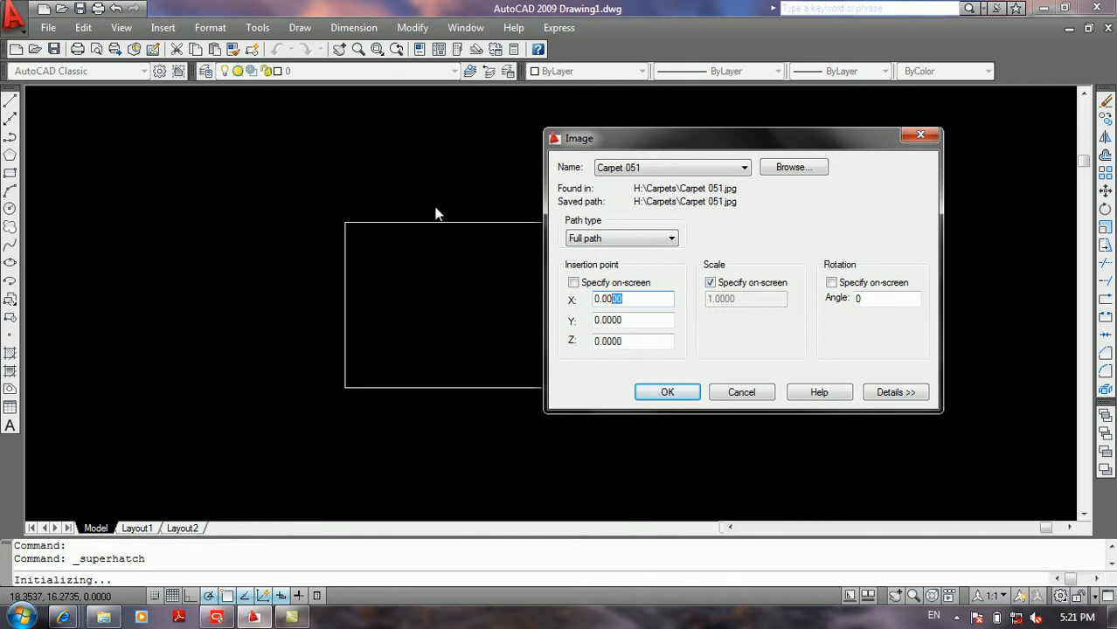
left_click(574, 283)
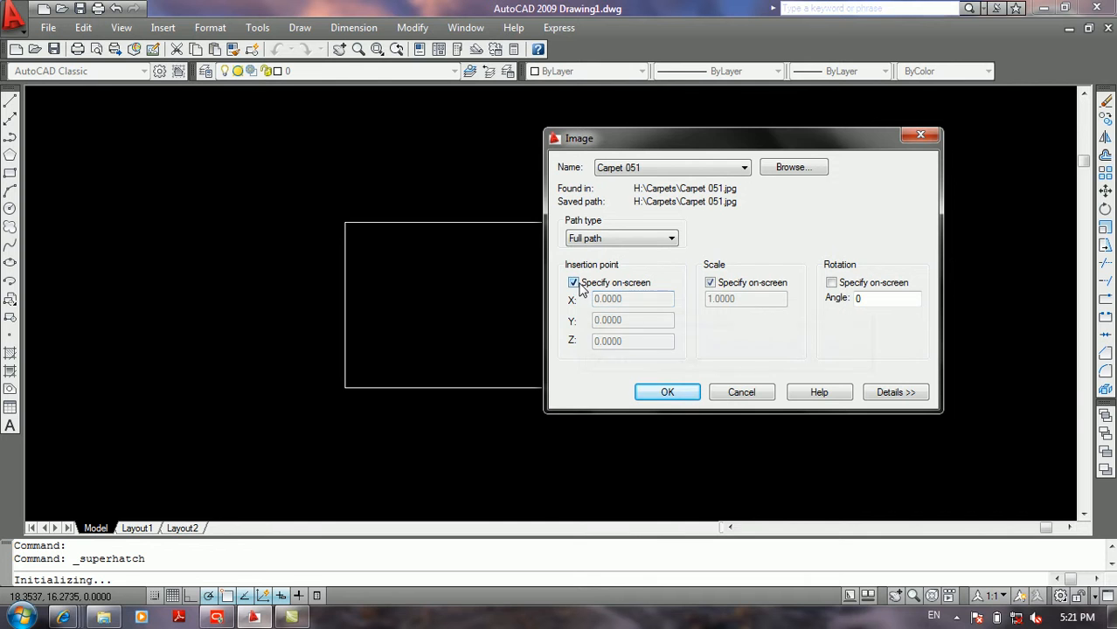
Step: Try entering a fixed scale factor for the image and return to specifying the scale on screen
left_click(709, 284)
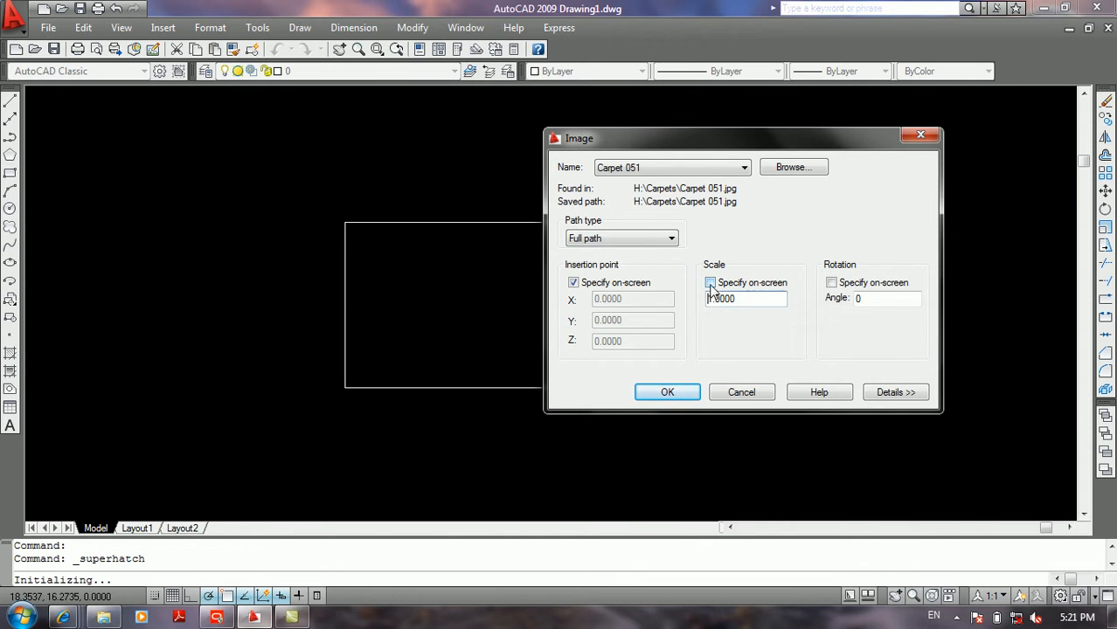
left_click(774, 284)
left_click(710, 282)
left_click_drag(743, 299, 695, 299)
left_click(717, 287)
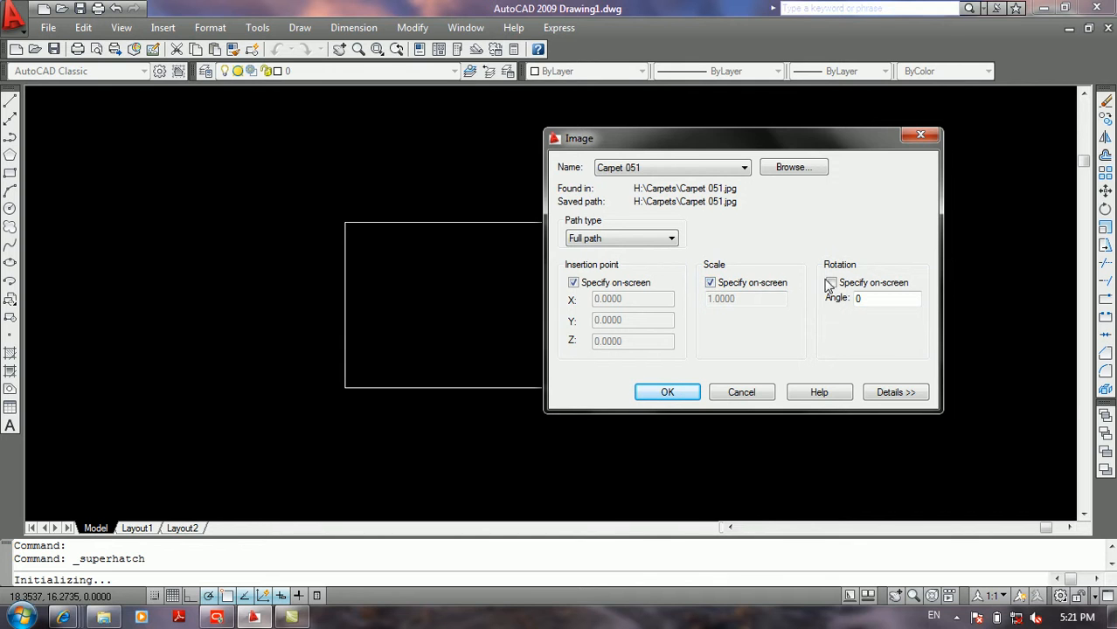
Step: Try specifying the image's rotation on screen and return to the fixed angle of 0
double_click(857, 299)
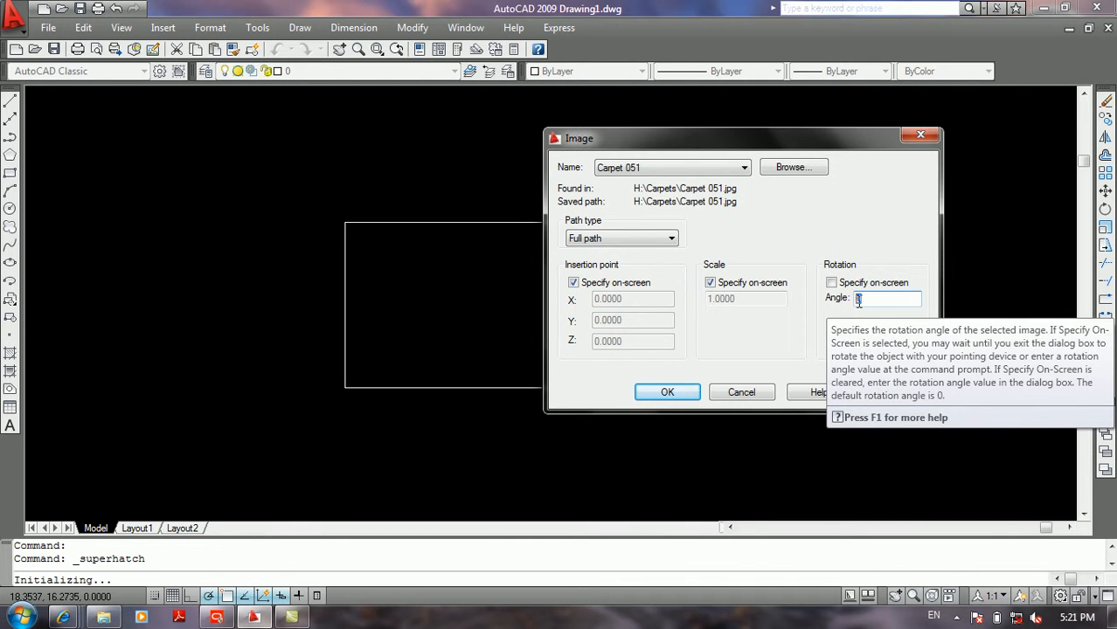
left_click(831, 283)
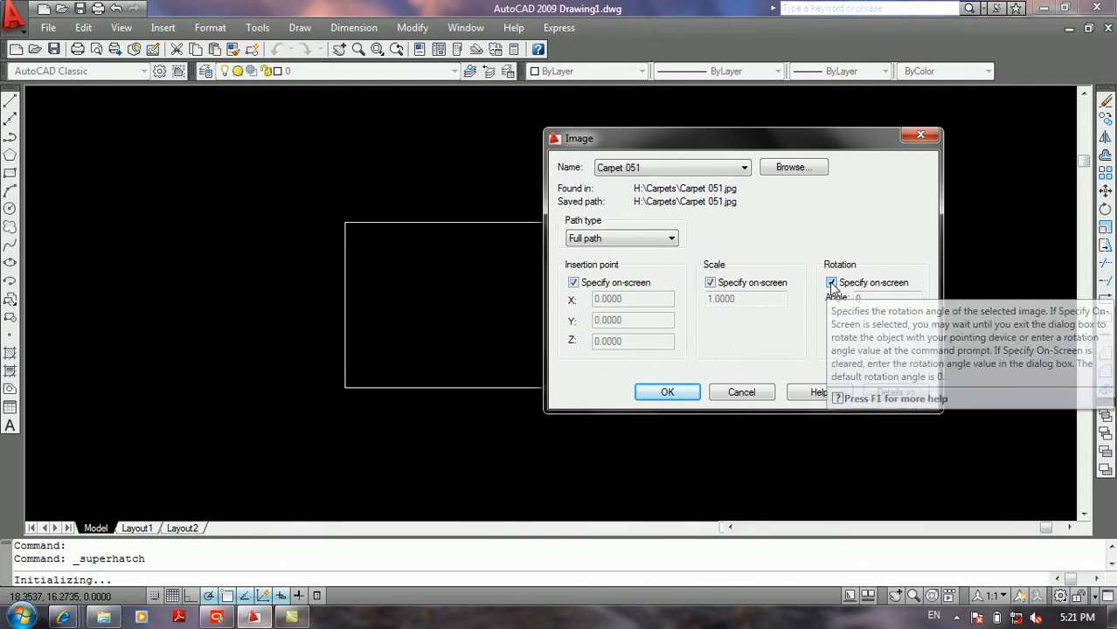
left_click(831, 283)
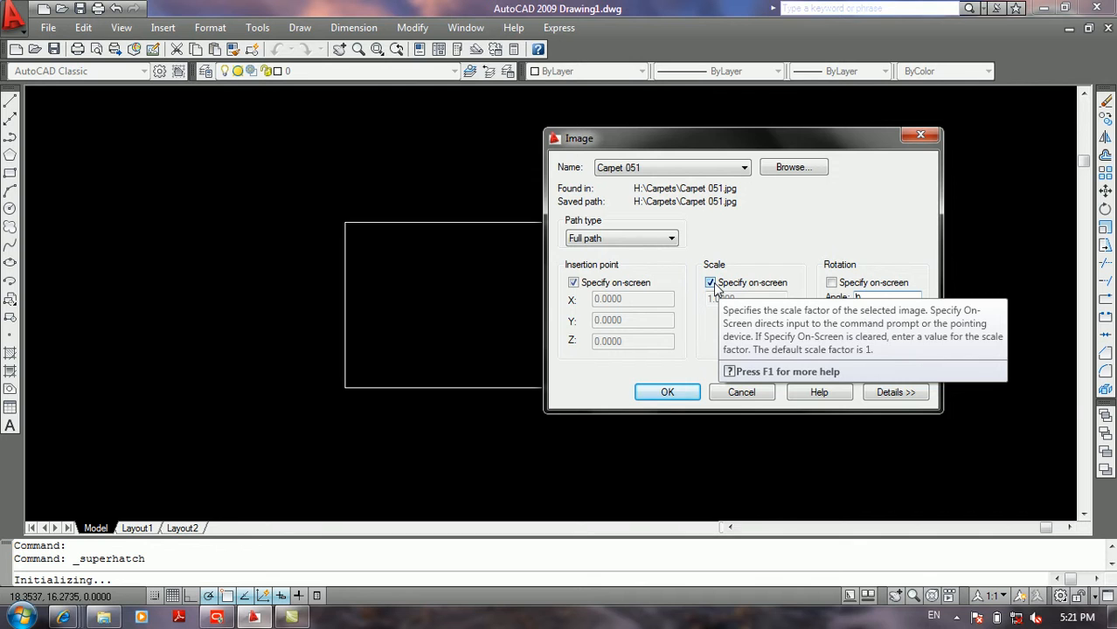
Step: Accept the image settings and place the carpet image near the rectangle's lower-left corner, scaled on screen to fit inside it
left_click_drag(633, 140, 752, 141)
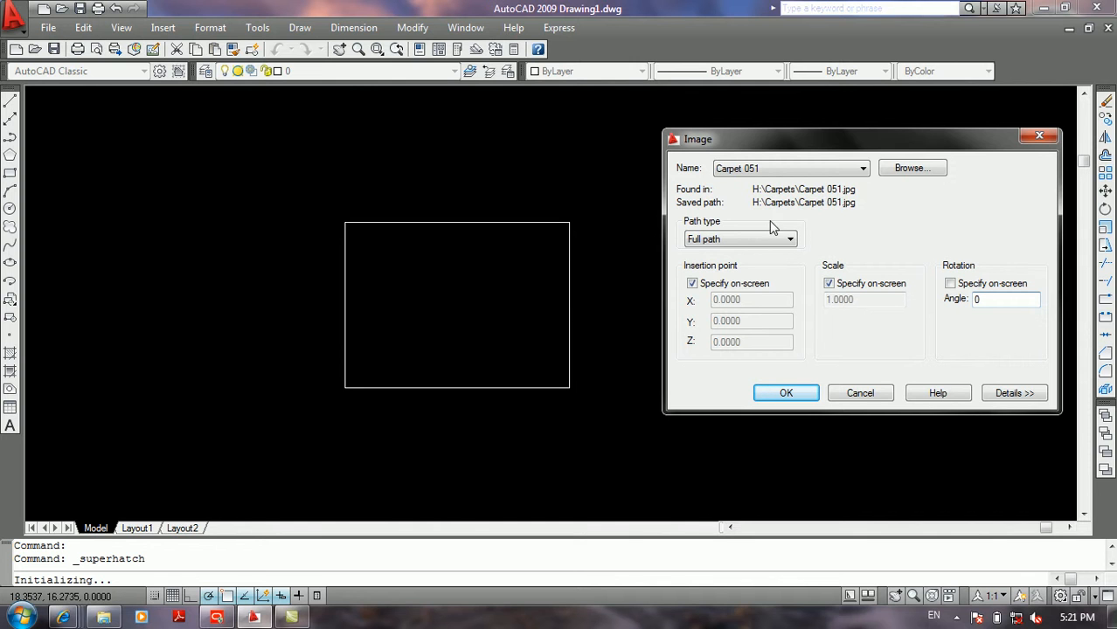
left_click_drag(790, 140, 624, 141)
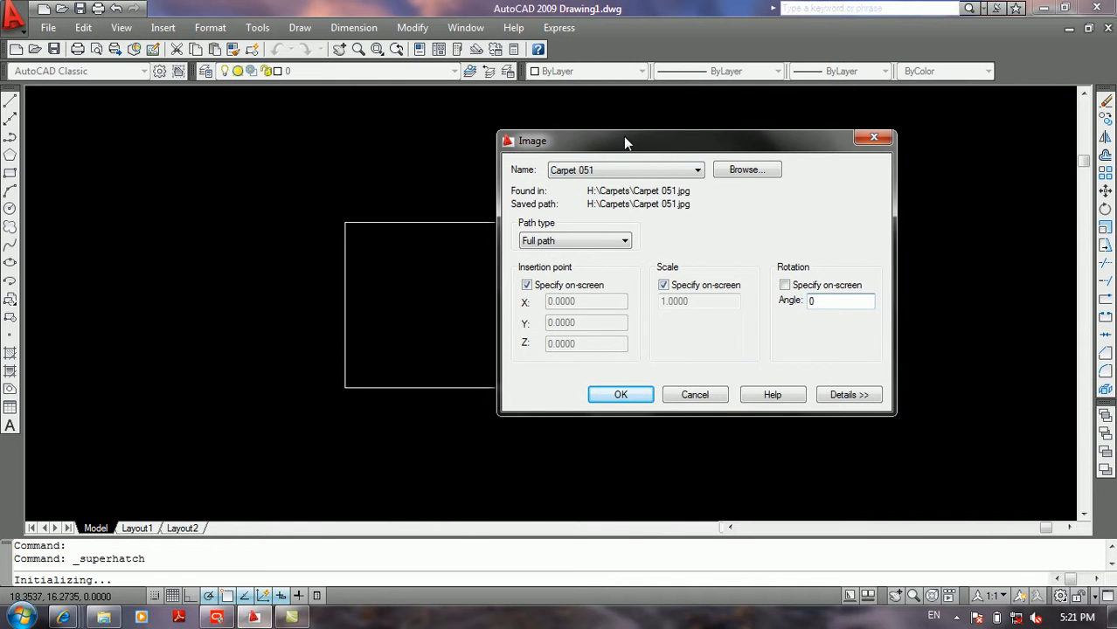
left_click(637, 398)
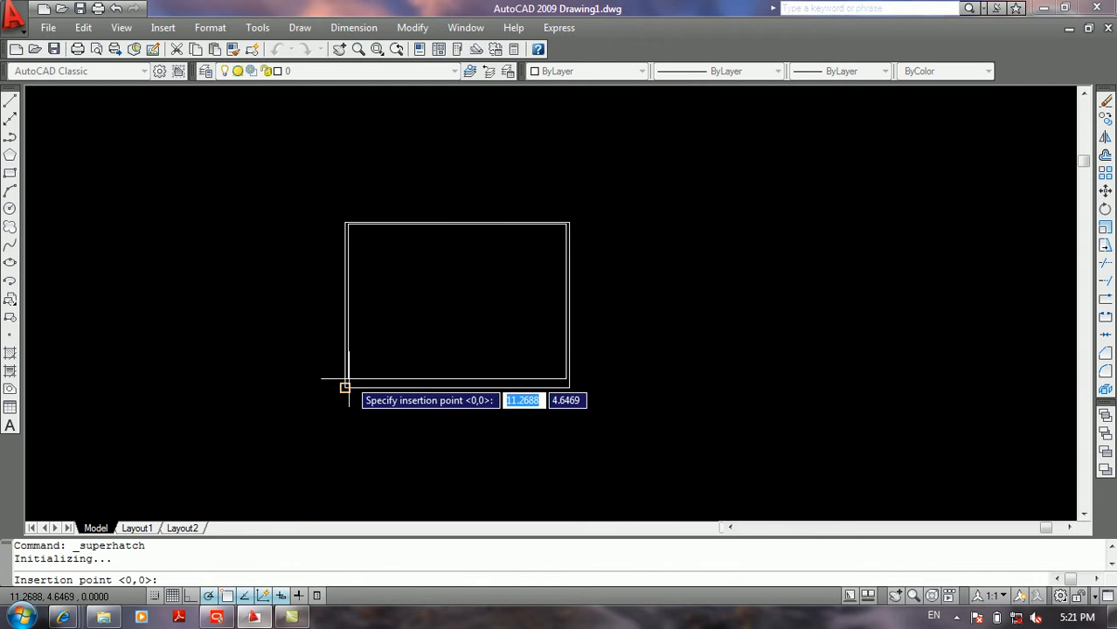
left_click(375, 369)
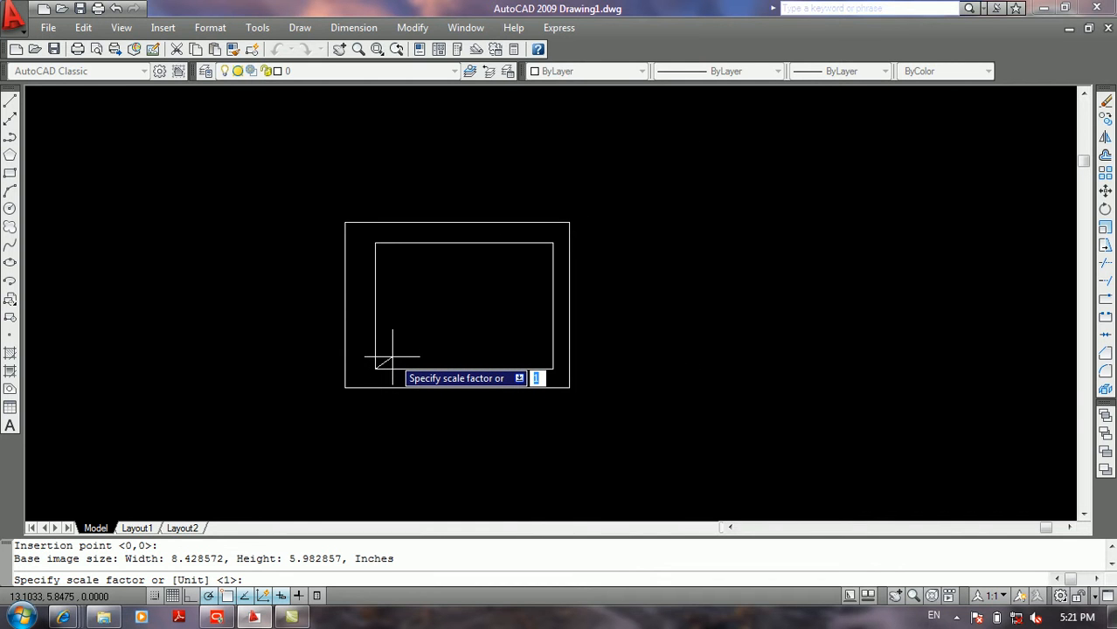
left_click(392, 357)
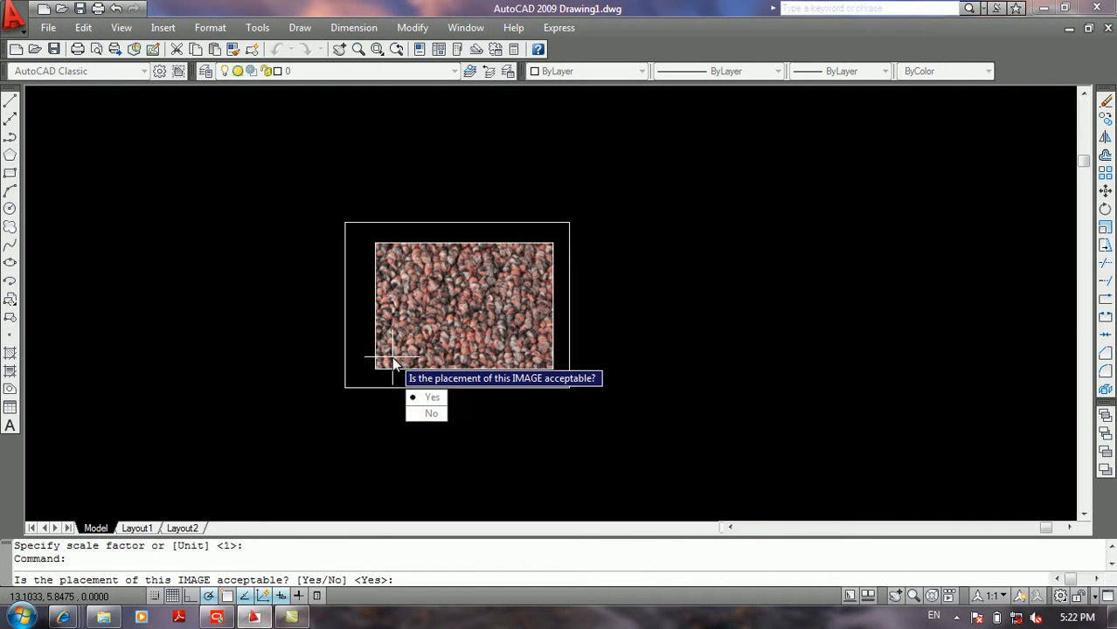
Step: Accept the image placement and fill the rectangle with the carpet hatch from a point inside it
left_click(428, 397)
left_click(410, 326)
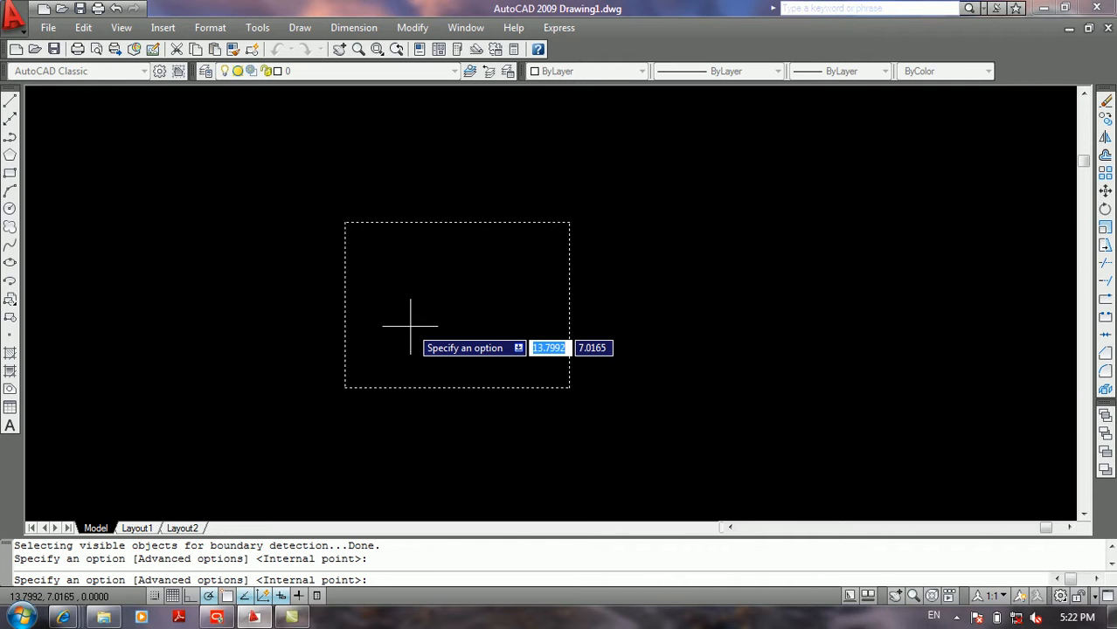
key("Return")
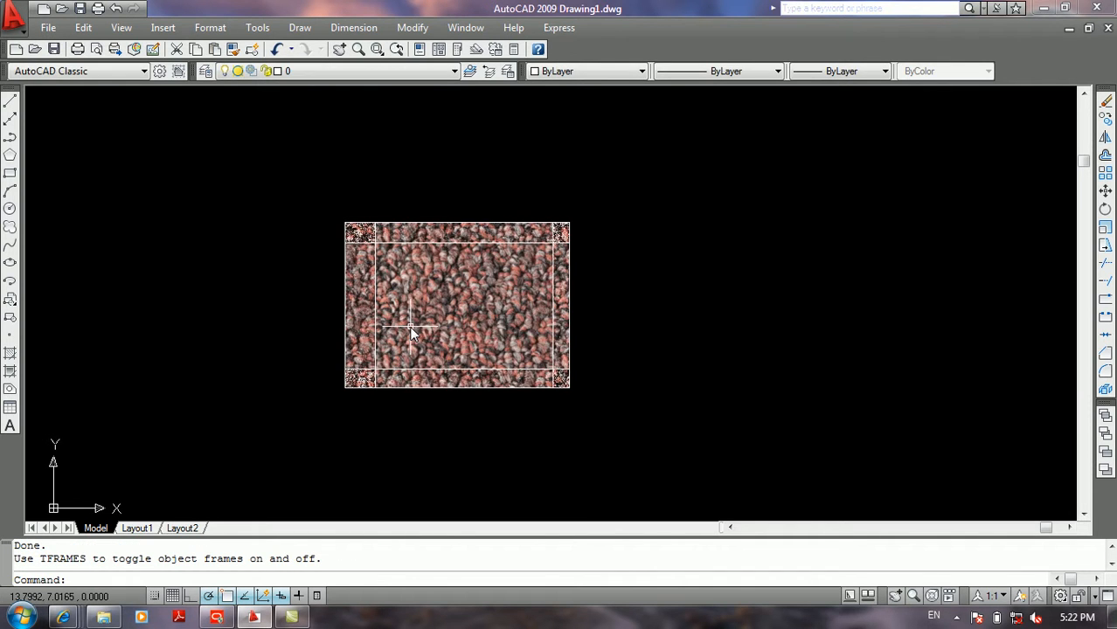
Step: Examine the carpet hatch and its image frames at different zoom levels and by selecting the filled area
scroll(463, 284, "up", 3)
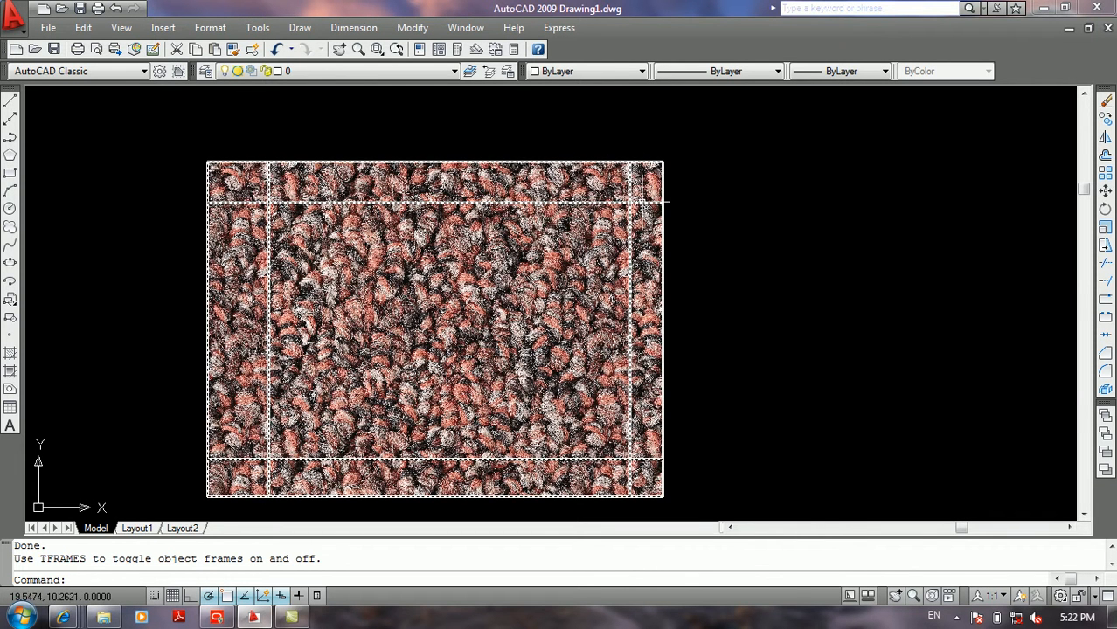
scroll(324, 254, "down", 2)
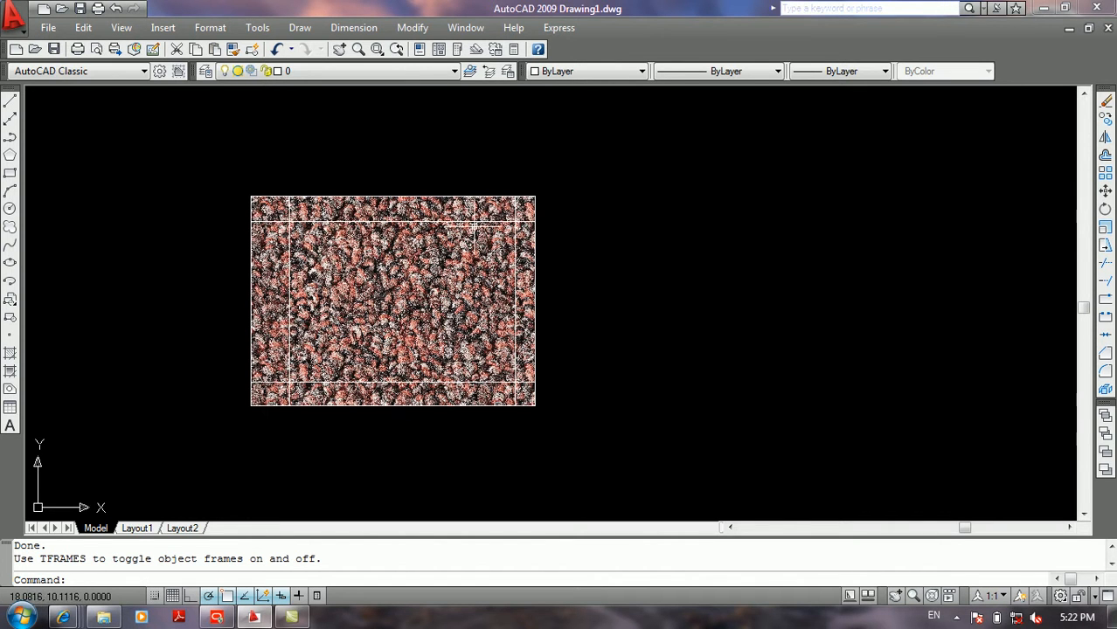
left_click(479, 219)
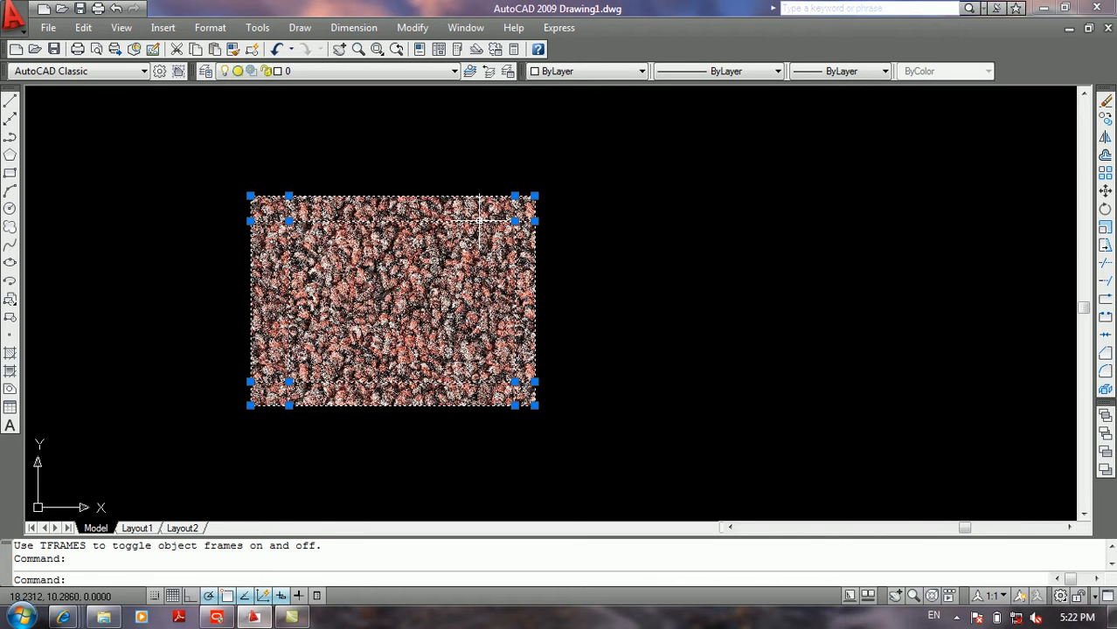
double_click(626, 266)
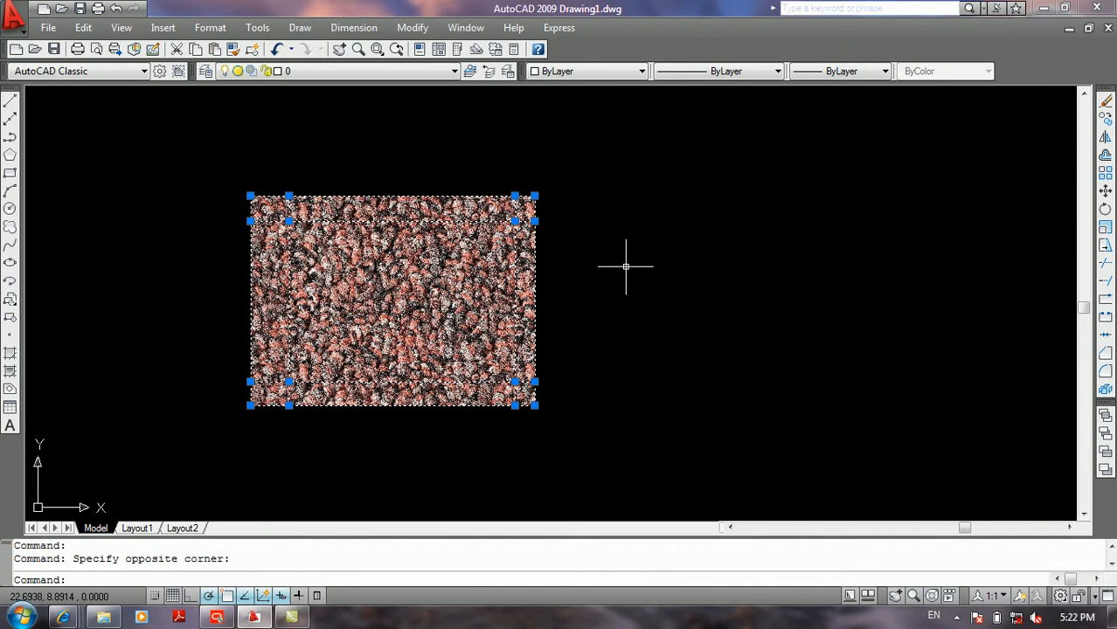
key("Escape")
middle_click_drag(590, 251, 385, 301)
scroll(385, 302, "up", 3)
scroll(433, 247, "down", 4)
scroll(440, 251, "down", 3)
middle_click_drag(441, 253, 276, 265)
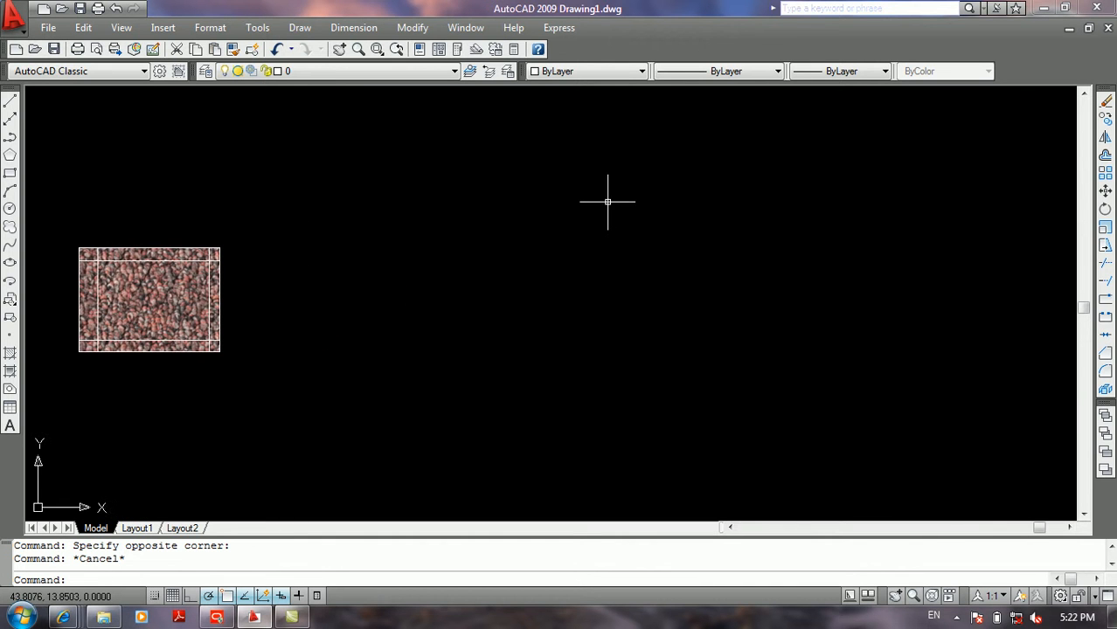
Step: Start Super Hatch with an image pattern and choose the Carpet 003 image from the Carpets folder
left_click(560, 28)
left_click(558, 146)
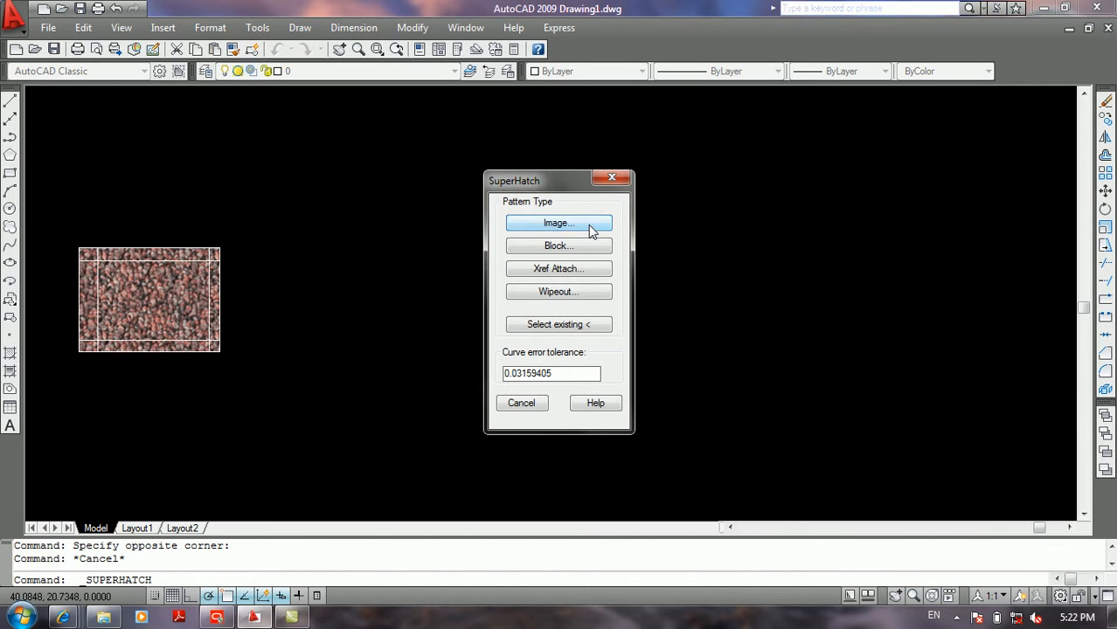
left_click(586, 227)
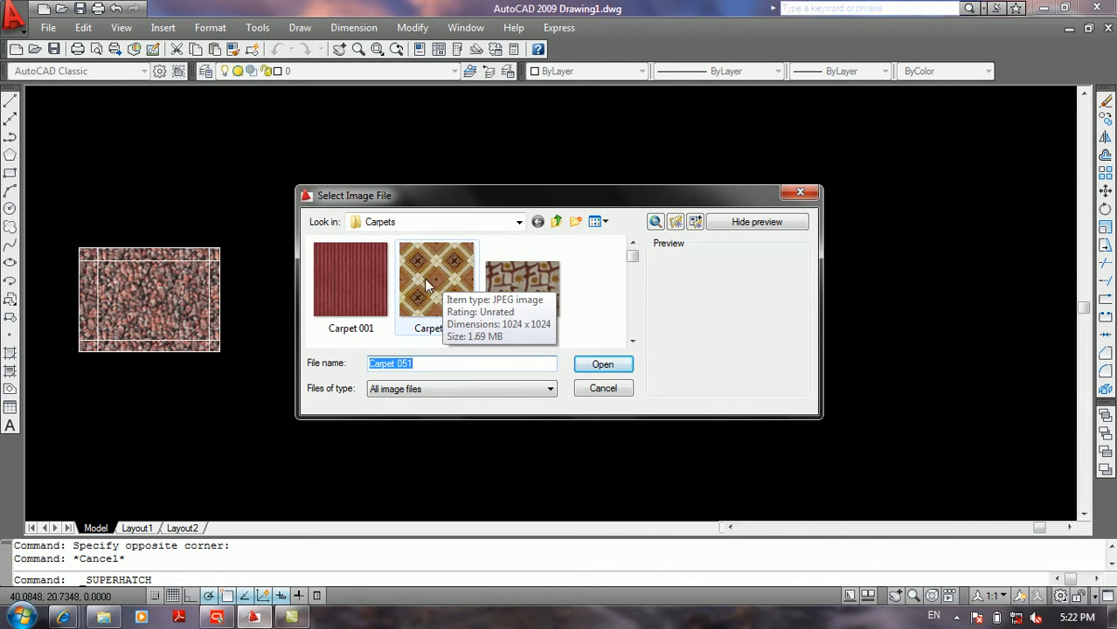
left_click(511, 271)
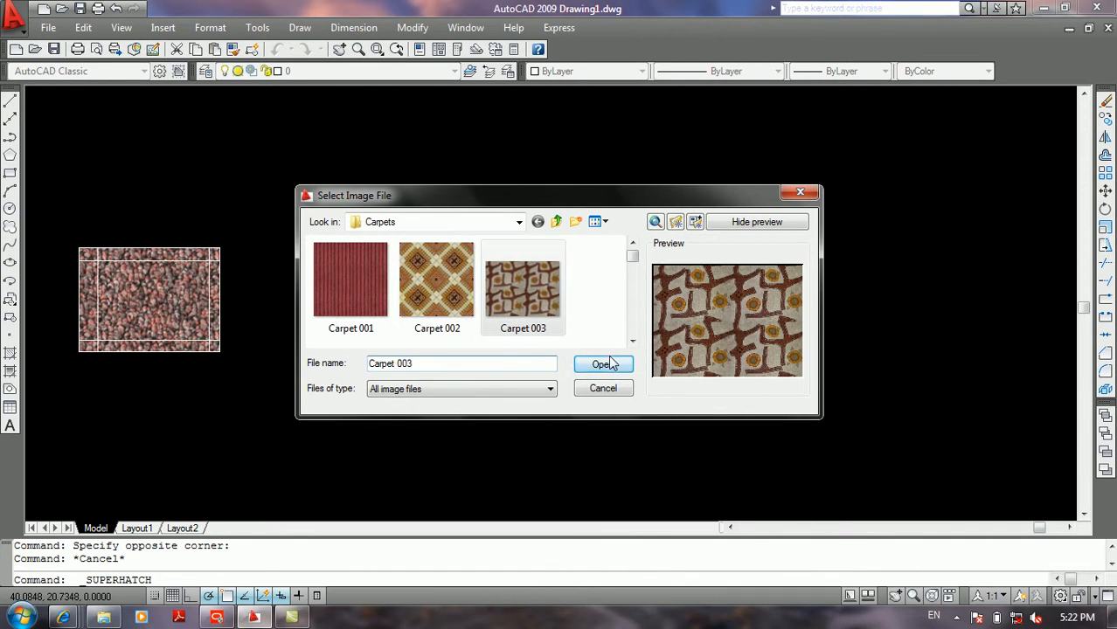
left_click(606, 364)
Step: Turn off on-screen insertion for the image and set its insertion point to X 10 and Y 23
left_click(390, 314)
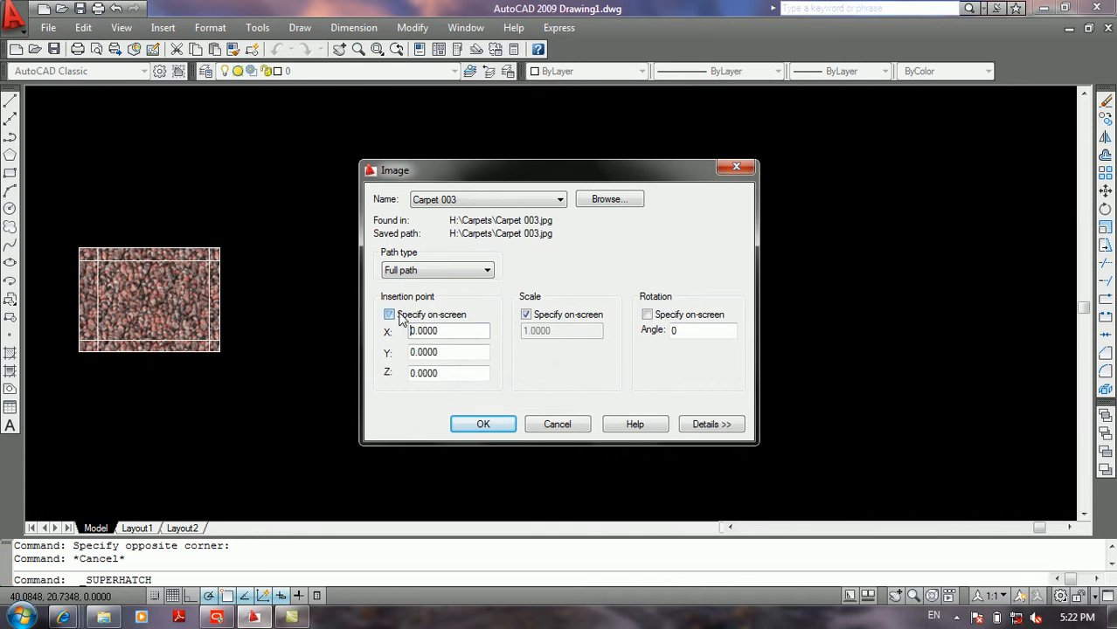
double_click(444, 330)
type("10")
key("BackSpace")
left_click_drag(446, 353, 331, 361)
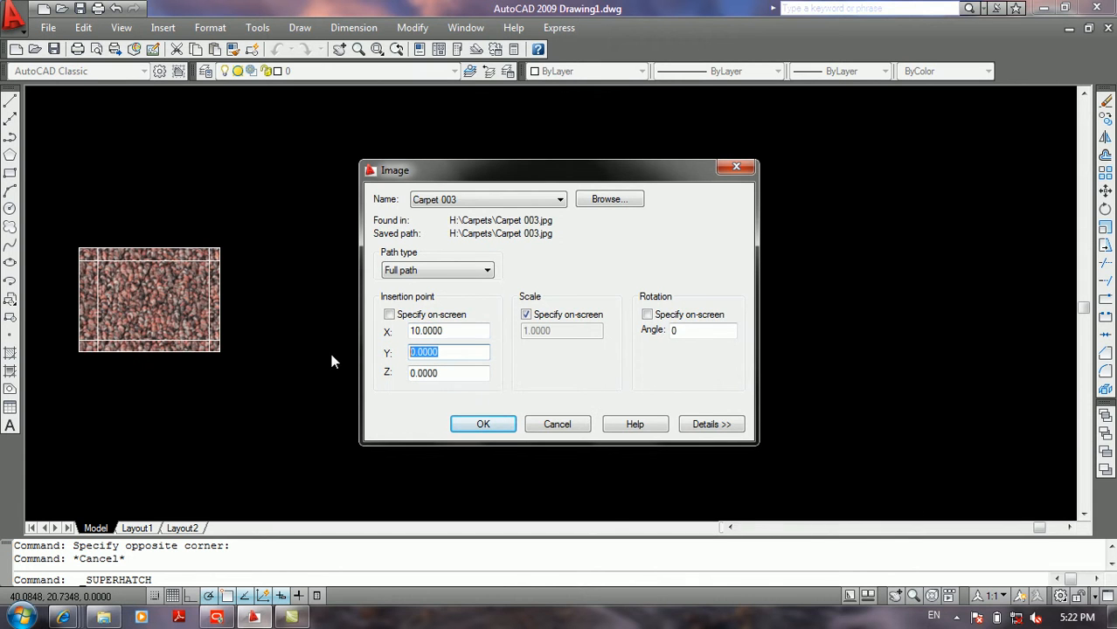
type("23")
left_click(442, 374)
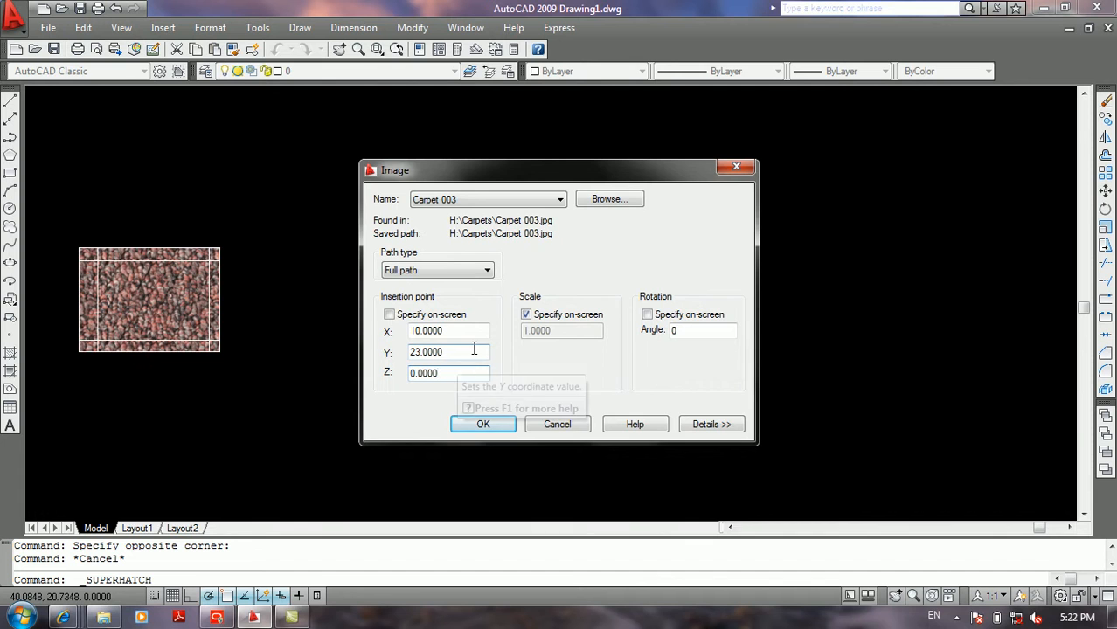
Step: Turn off on-screen scaling, set the image scale to 2 and accept the image settings
left_click(525, 315)
double_click(538, 331)
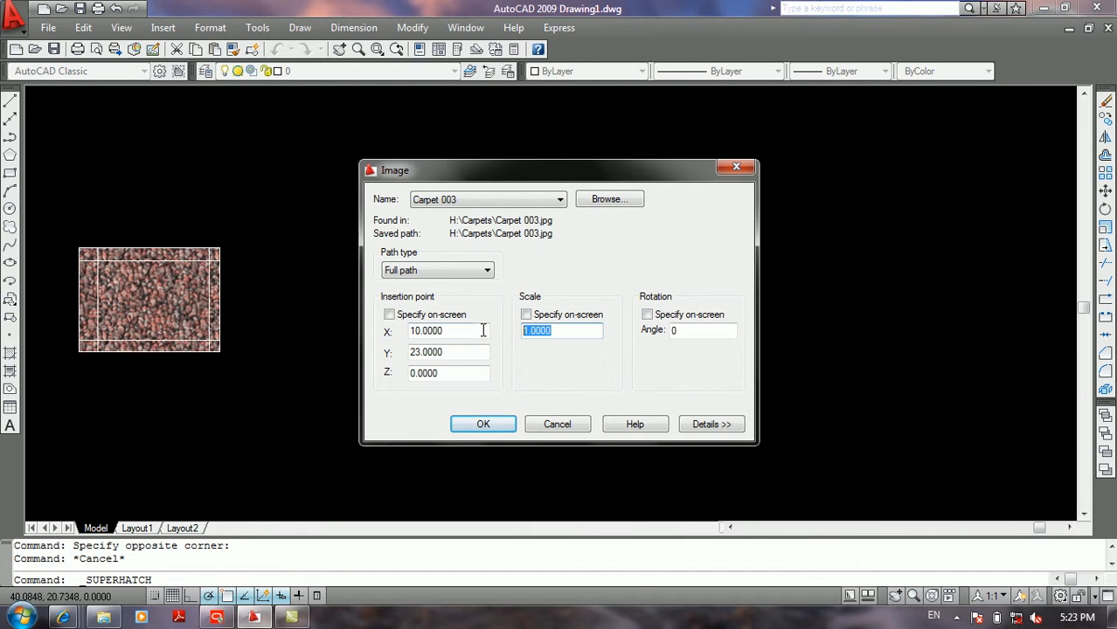
type("2")
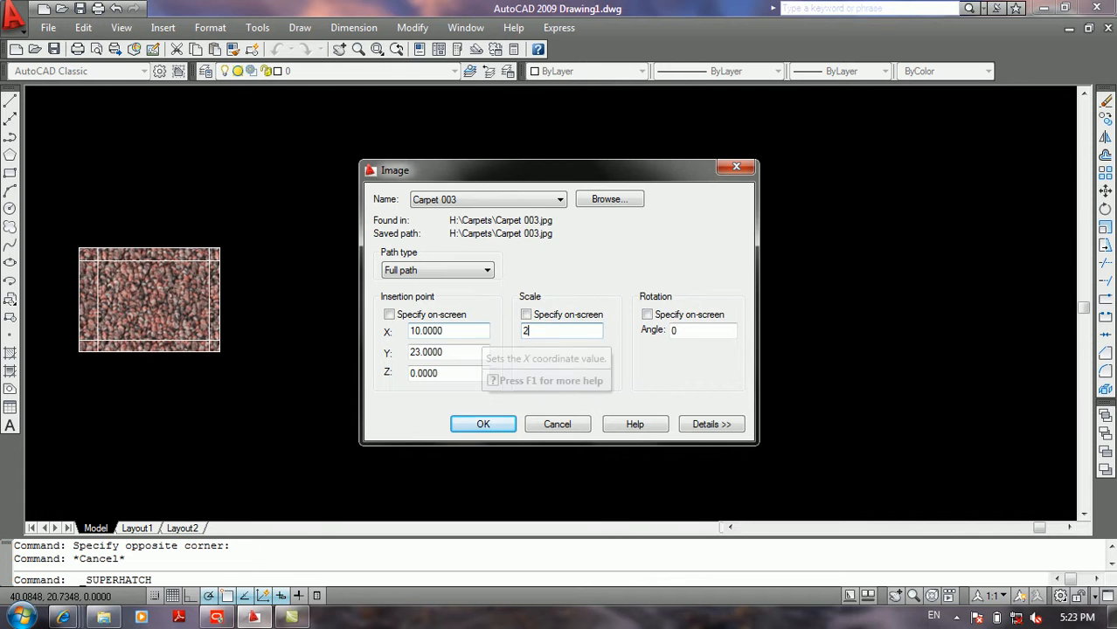
left_click(483, 425)
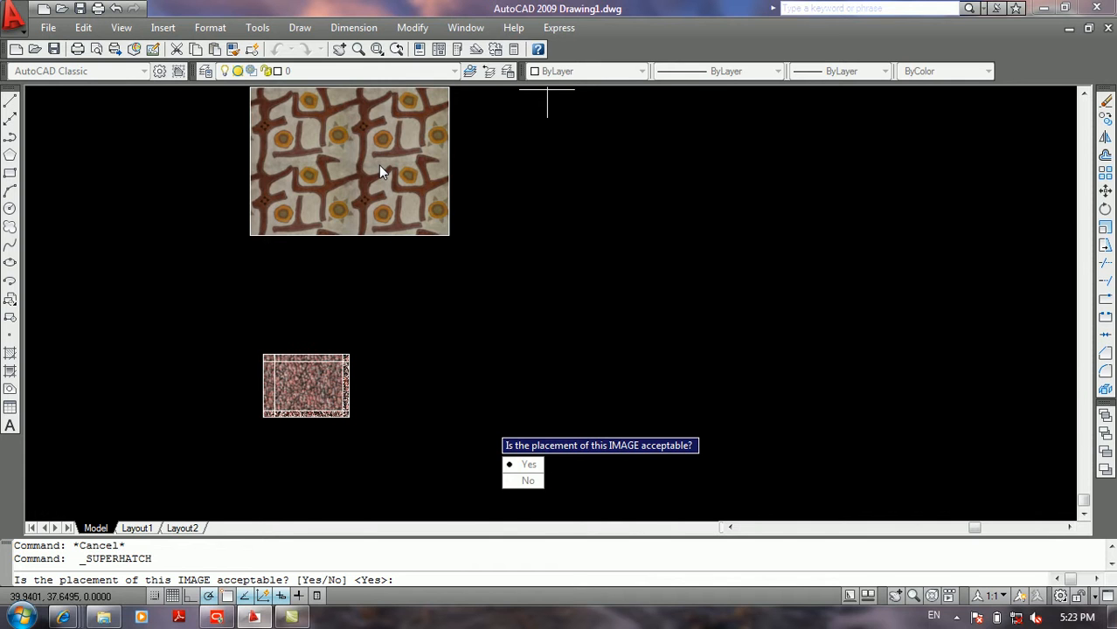
Step: Accept the image placement, try hatching from an internal point in the empty area beside the rectangle, and end the command
left_click(525, 465)
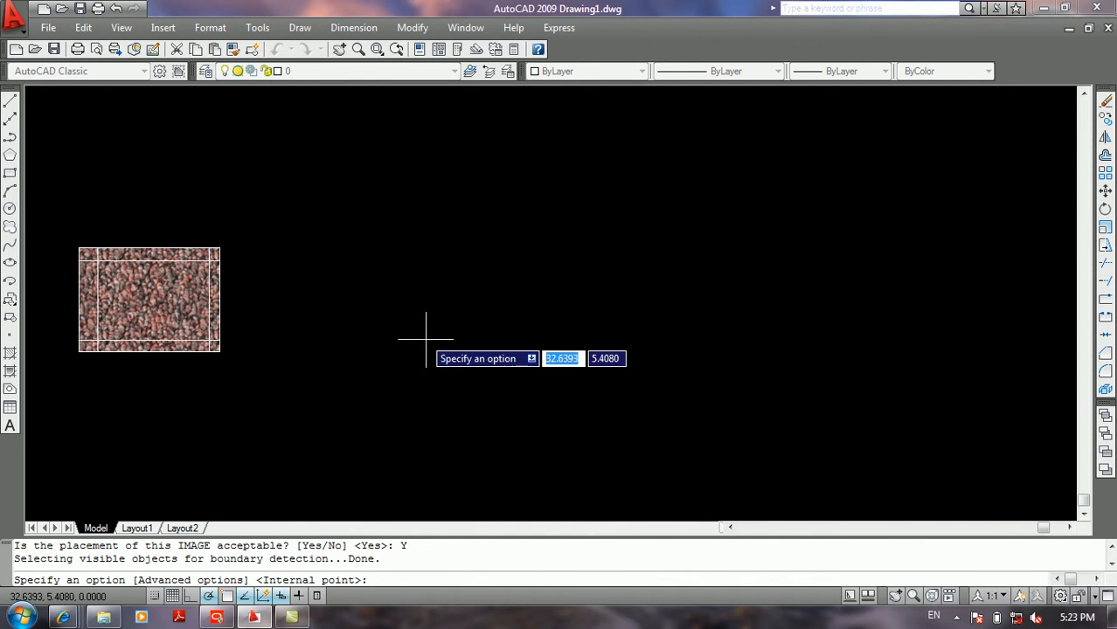
scroll(426, 336, "down", 2)
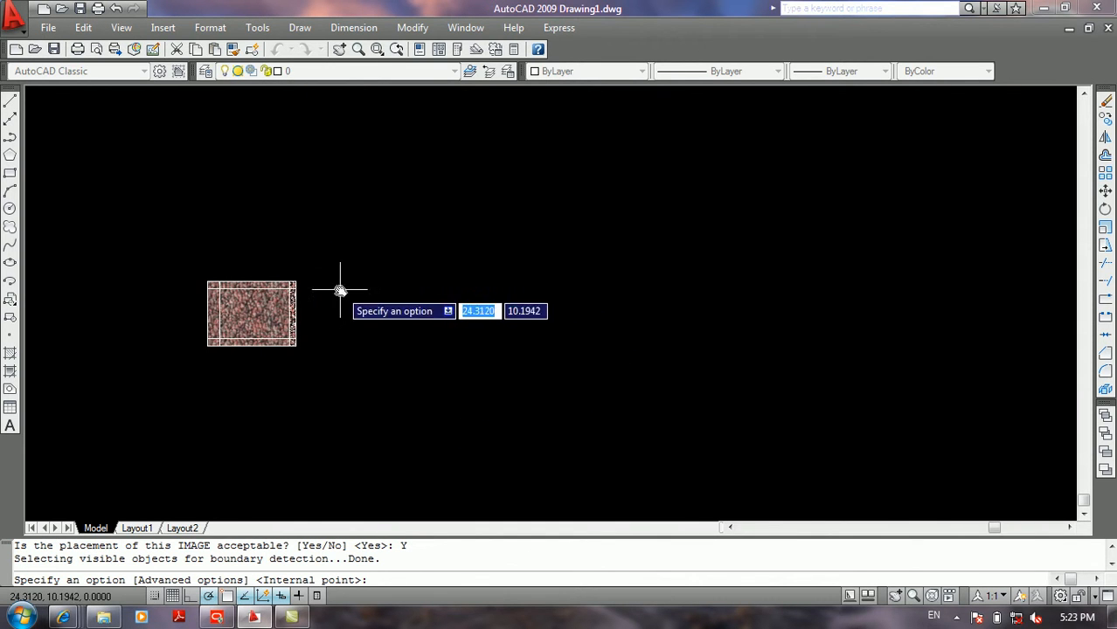
middle_click_drag(339, 289, 549, 297)
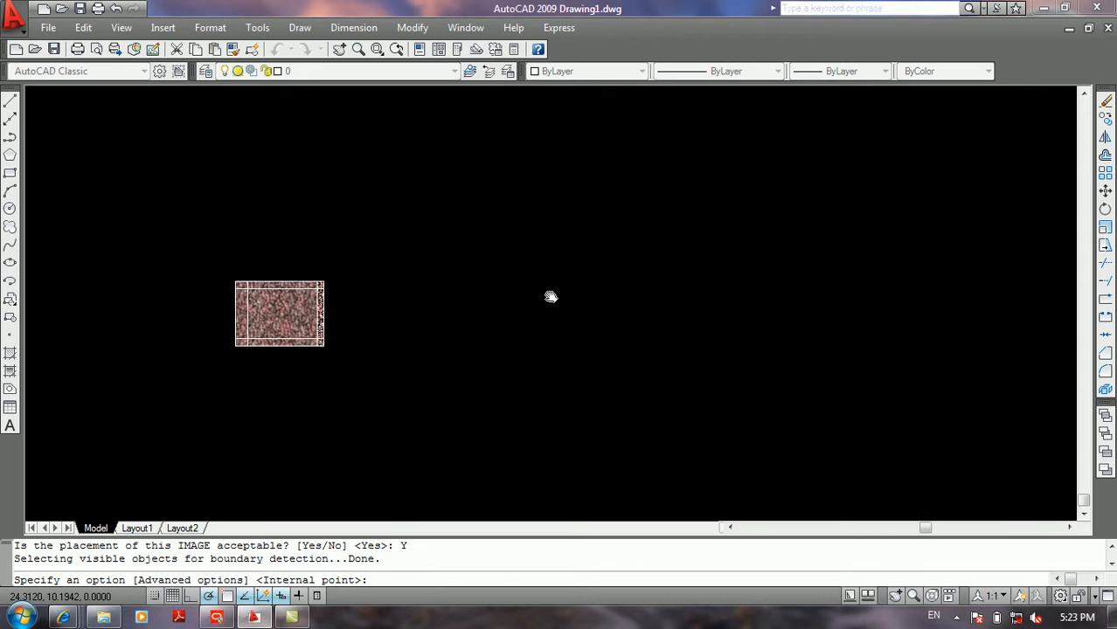
left_click(226, 365)
key("Return")
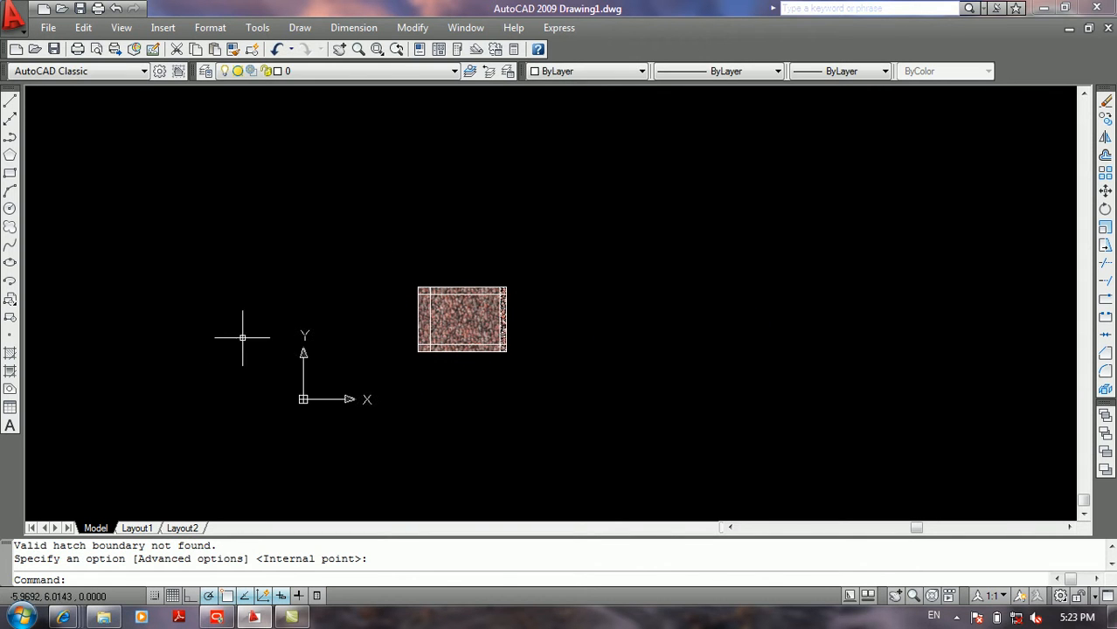
Step: Examine the whole drawing around the hatched rectangle and the origin at different zoom levels
middle_click_drag(339, 302, 157, 345)
type("z")
key("Return")
type("a")
key("Return")
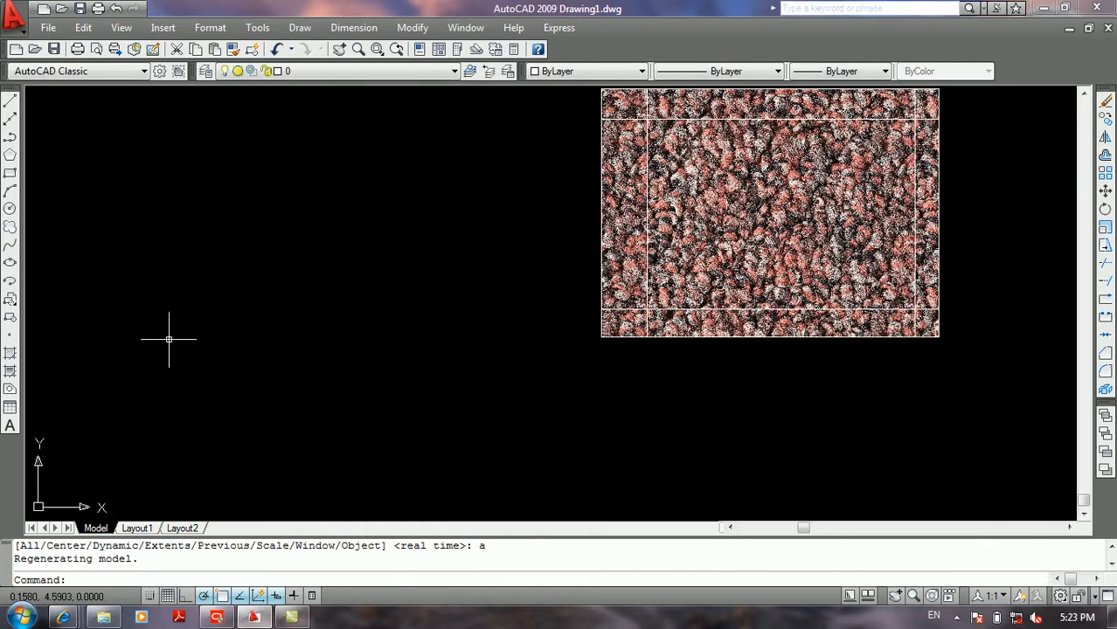
middle_click_drag(486, 266, 340, 384)
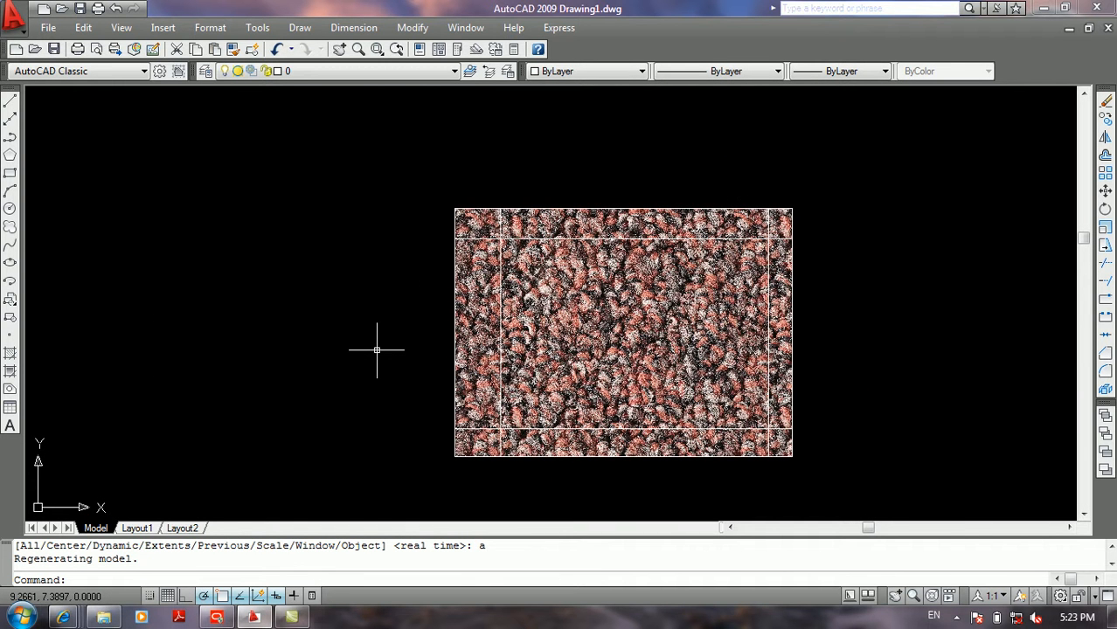
scroll(377, 349, "down", 2)
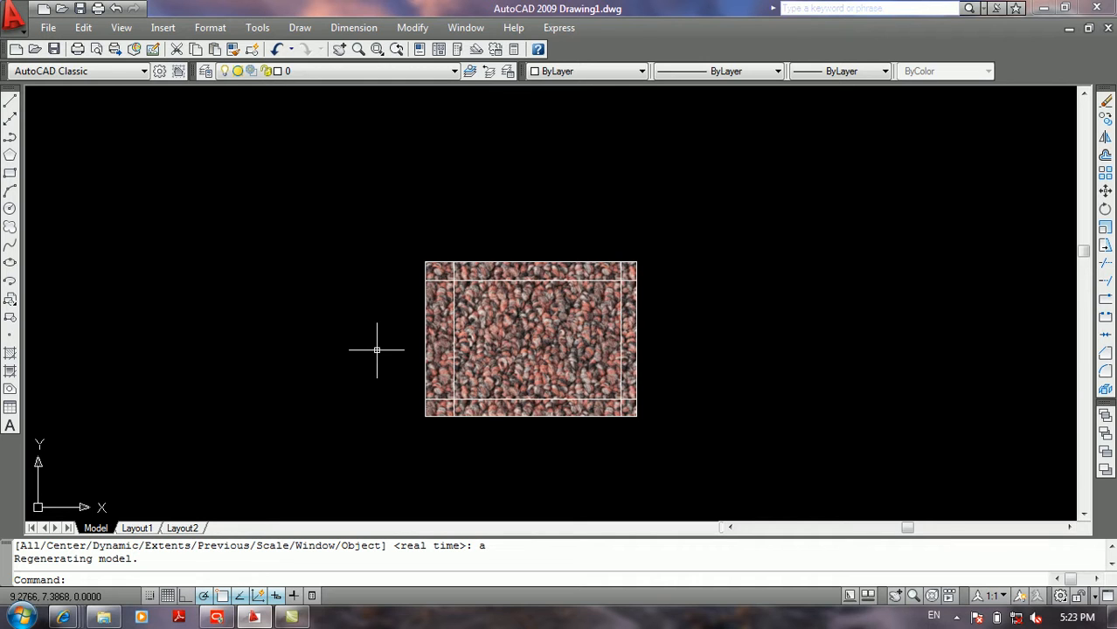
scroll(376, 350, "down", 8)
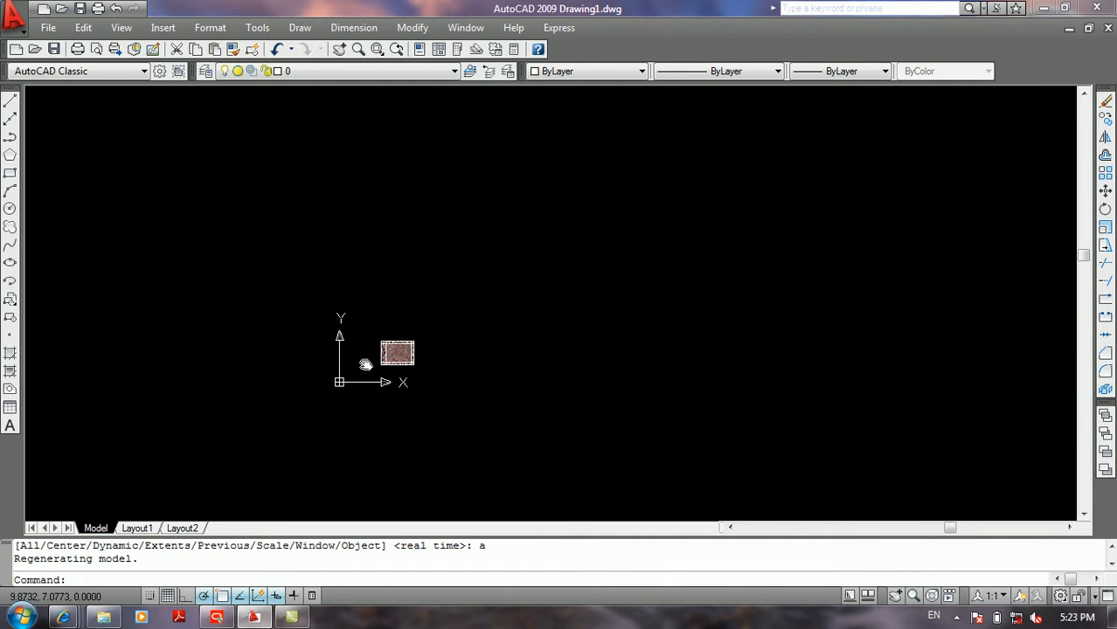
scroll(371, 358, "up", 6)
middle_click_drag(439, 297, 468, 253)
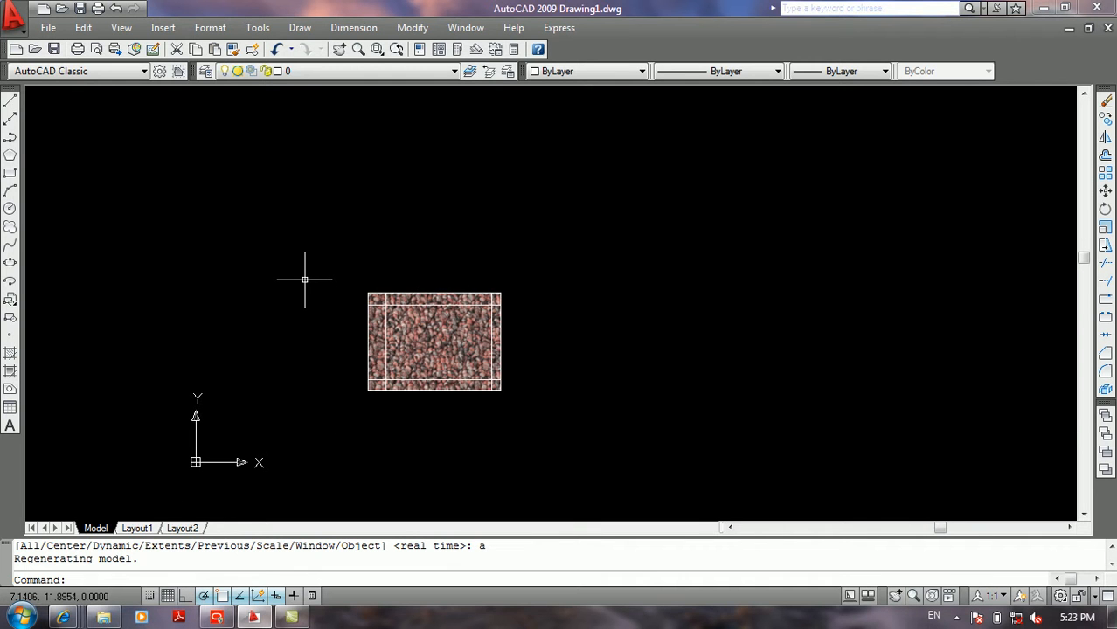
Step: Erase the rectangle together with its carpet hatch images
left_click(518, 280)
left_click(374, 465)
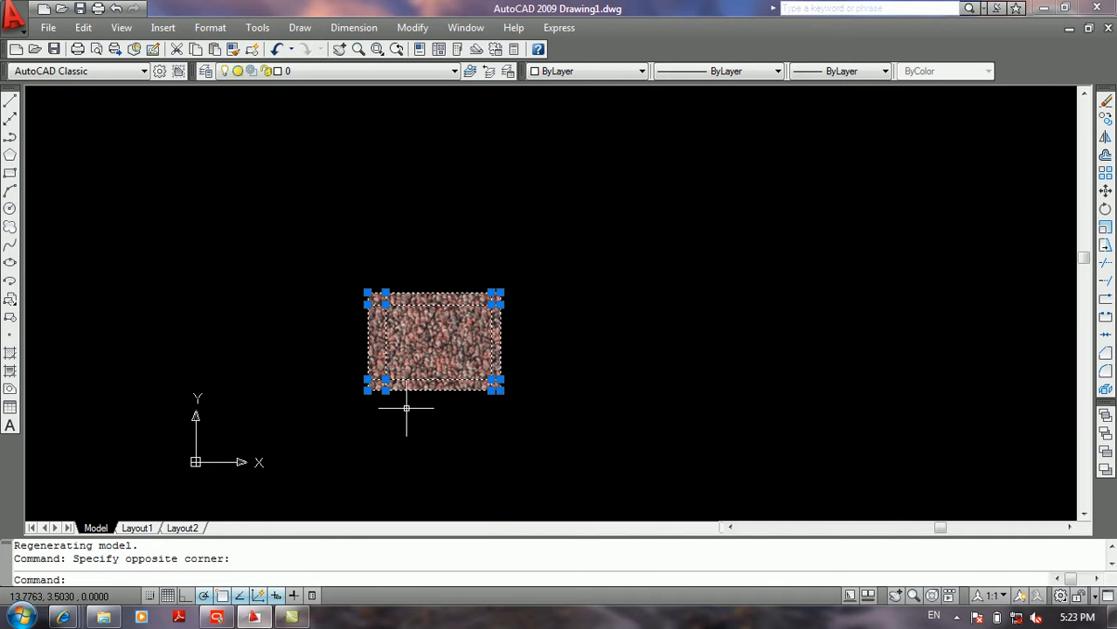
key("Delete")
scroll(406, 404, "up", 2)
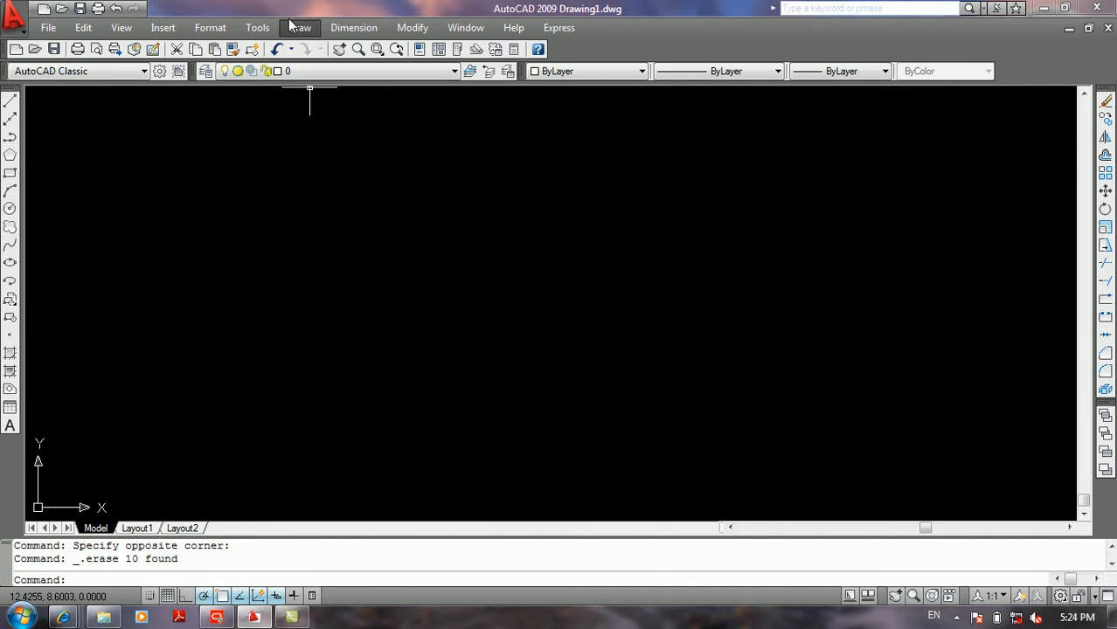
Step: Look through the Snap and Grid and Polar Tracking pages of the drafting settings, then leave without changing anything
left_click(257, 27)
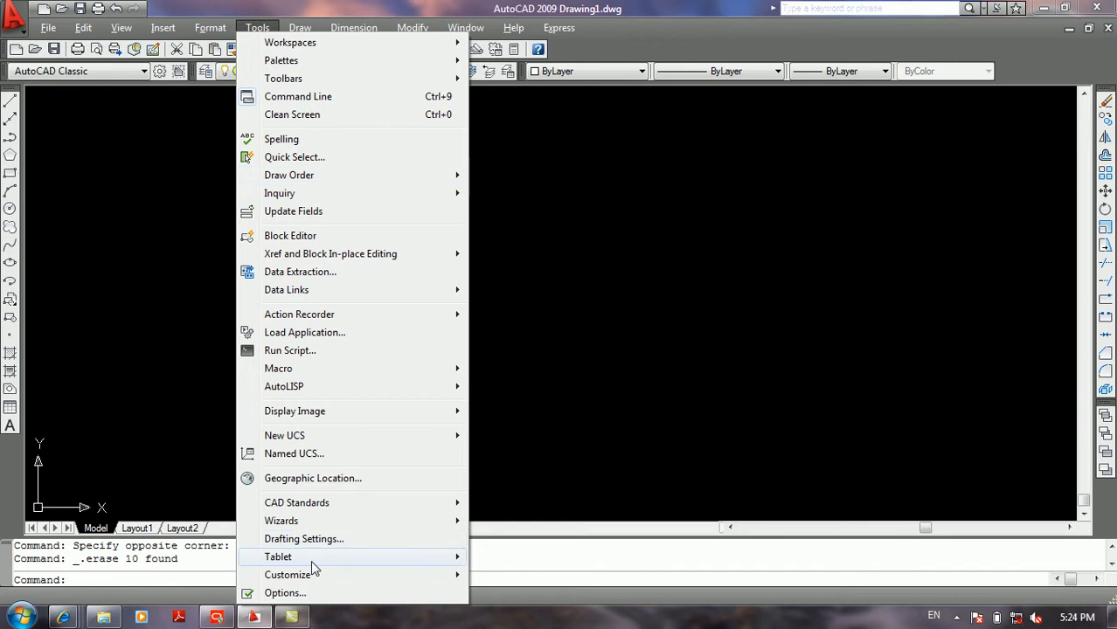
left_click(323, 540)
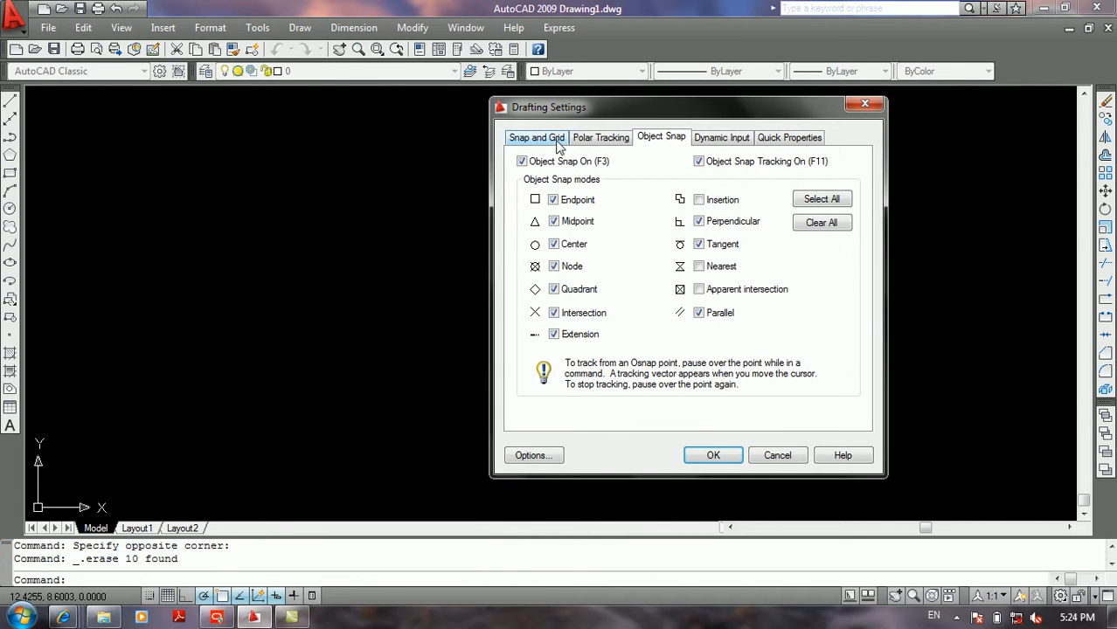
left_click(556, 142)
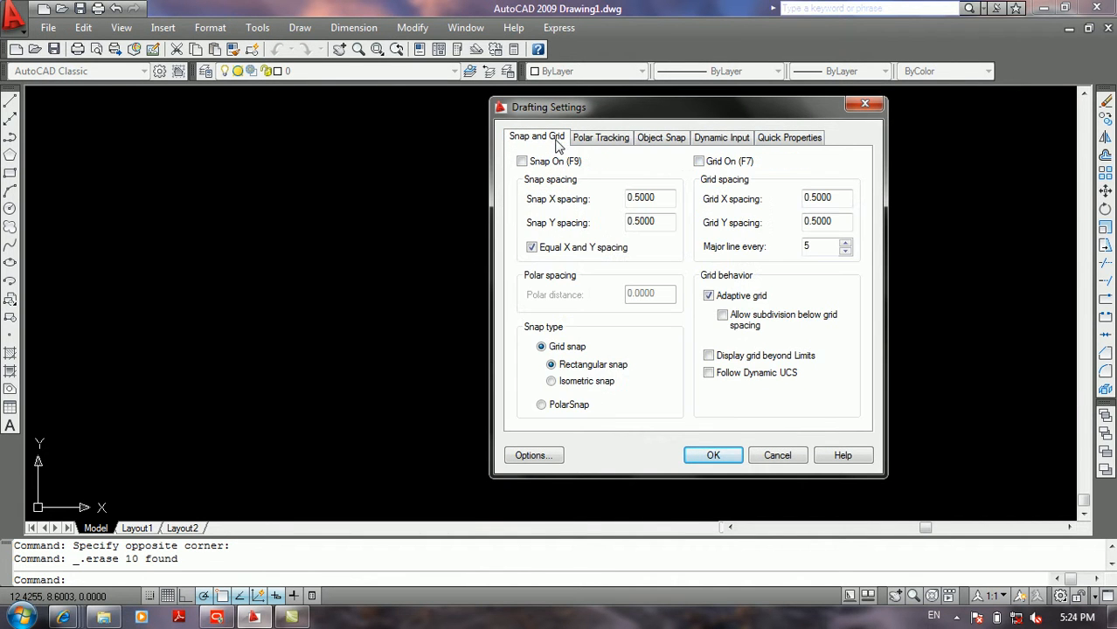
left_click(608, 143)
left_click(534, 143)
left_click(762, 457)
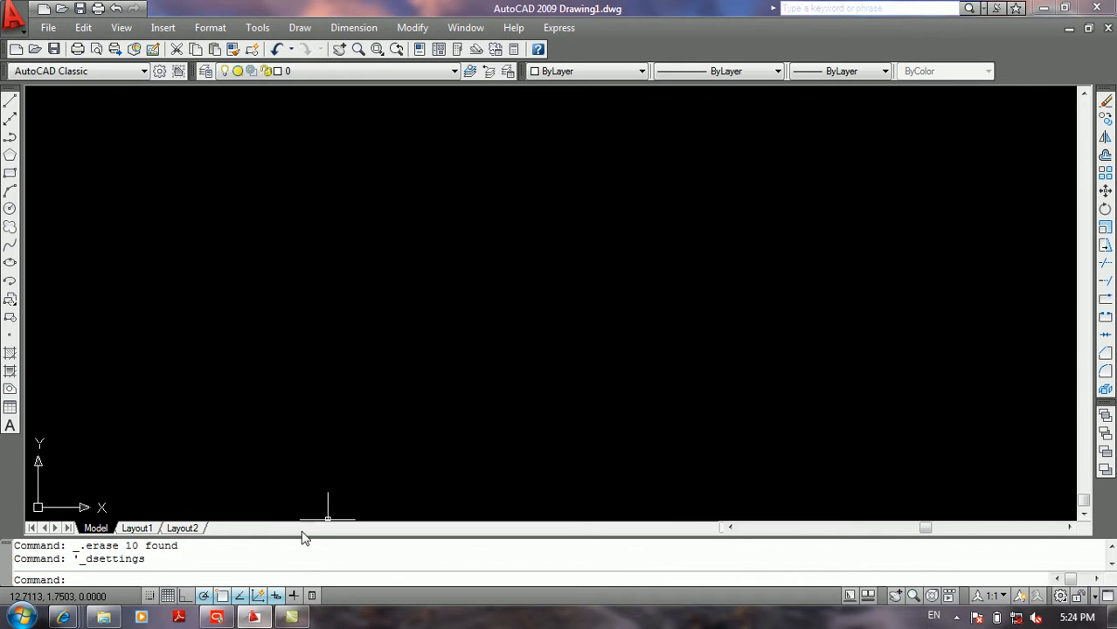
Step: Turn on Snap in the drafting settings and accept them with the existing spacing
right_click(149, 596)
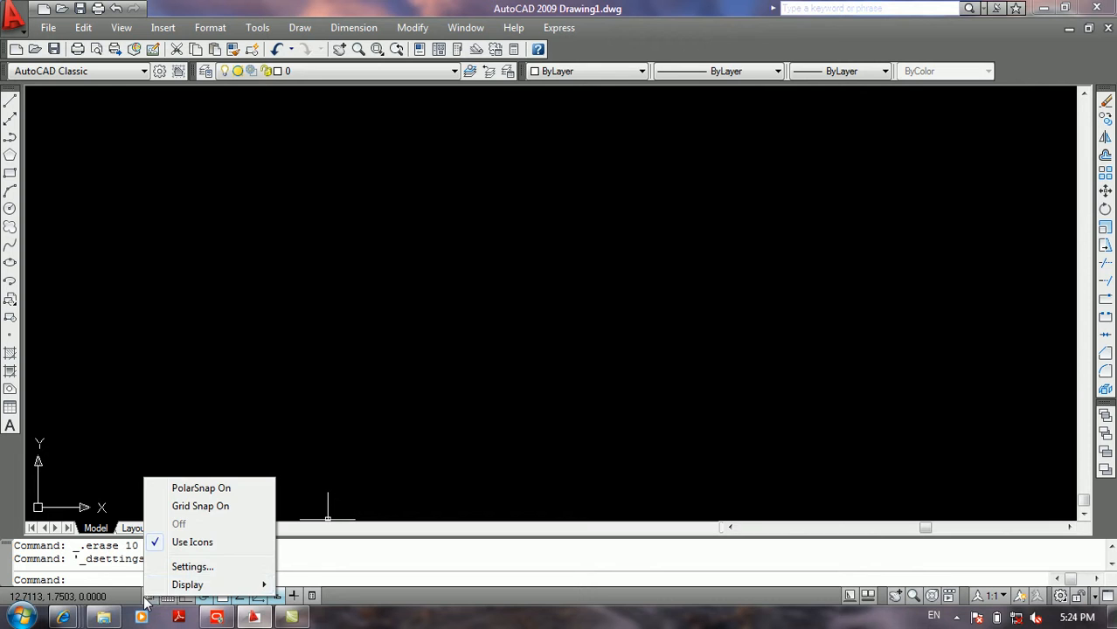
left_click(192, 569)
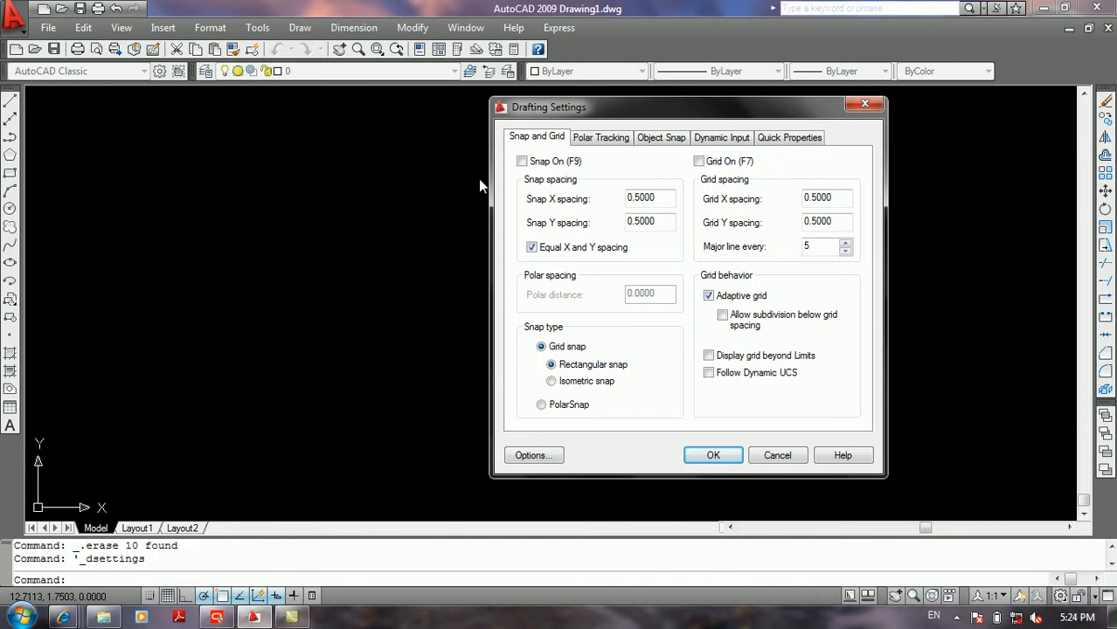
left_click(522, 160)
left_click_drag(659, 197, 622, 198)
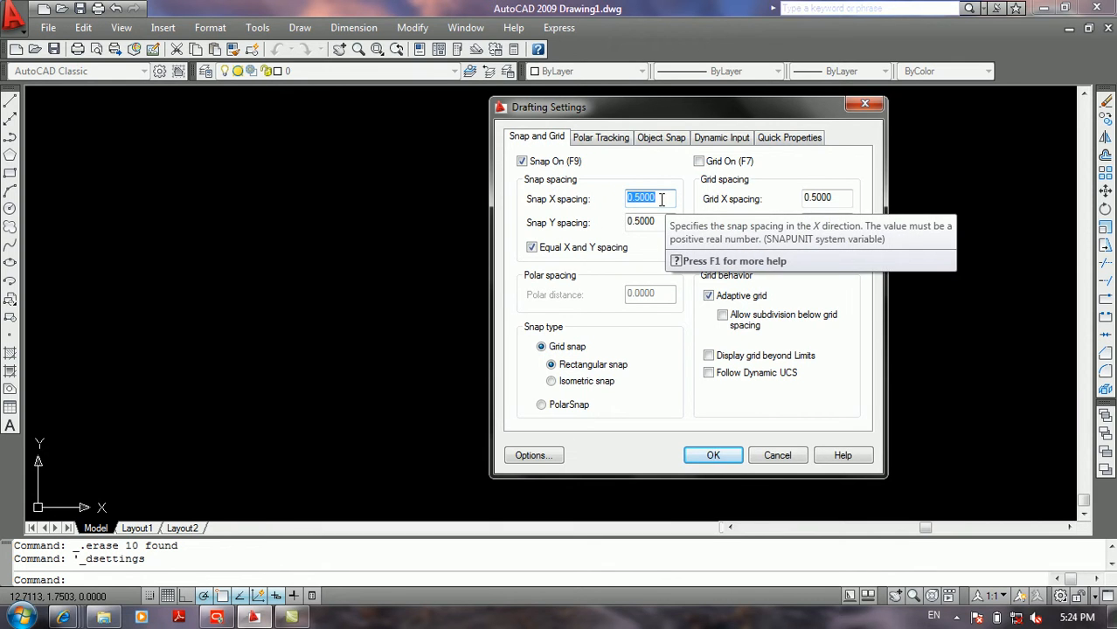
left_click(715, 455)
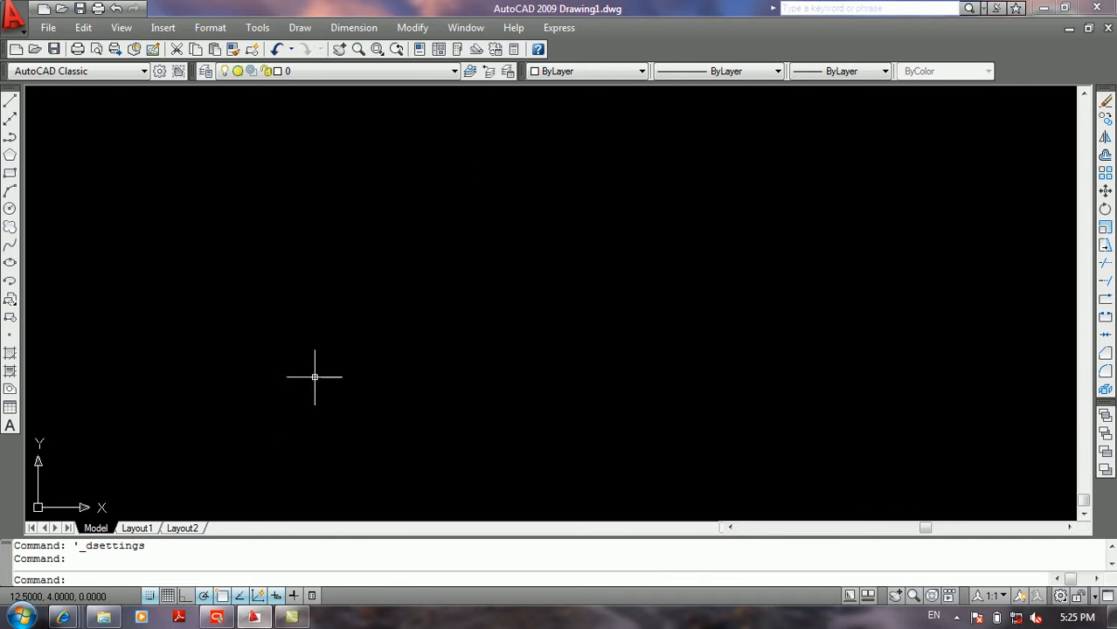
Step: Reopen the snap settings and set the snap spacing to 3 in both X and Y
right_click(162, 596)
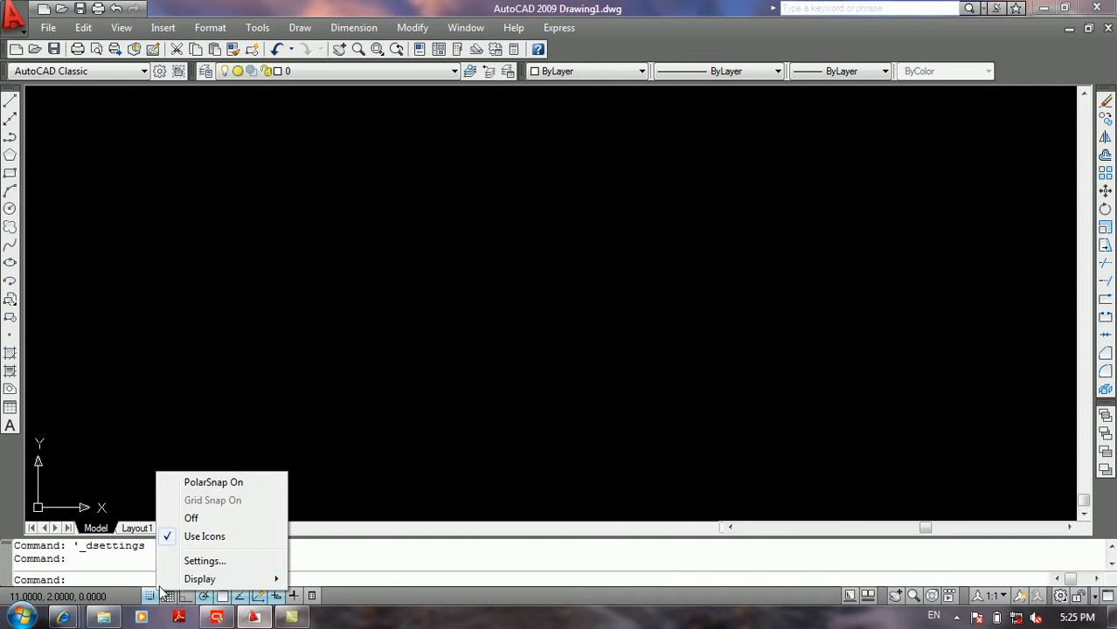
left_click(200, 561)
left_click_drag(660, 201, 579, 206)
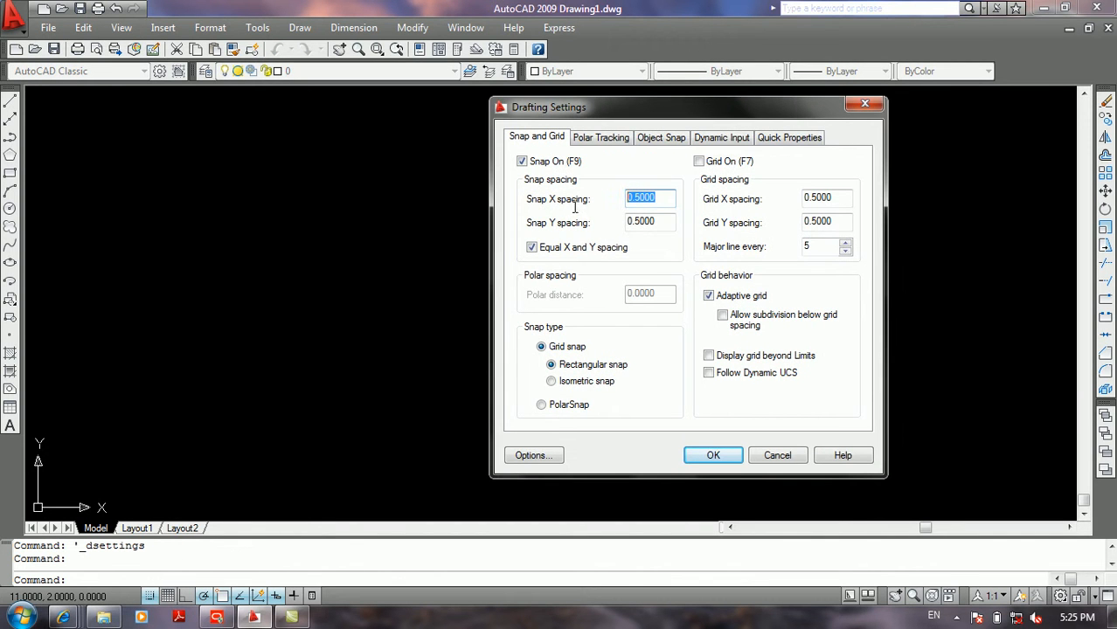
type("3")
left_click(662, 221)
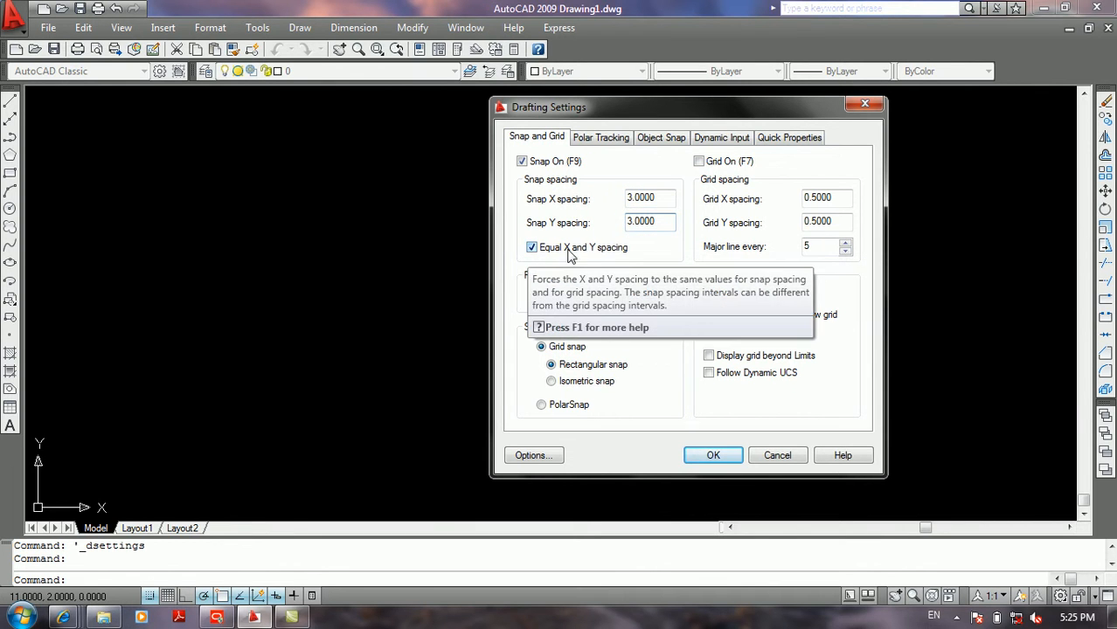
Step: Try unlinking the X and Y snap spacing, restore equal spacing and accept the drafting settings
left_click(533, 248)
left_click_drag(651, 222, 579, 224)
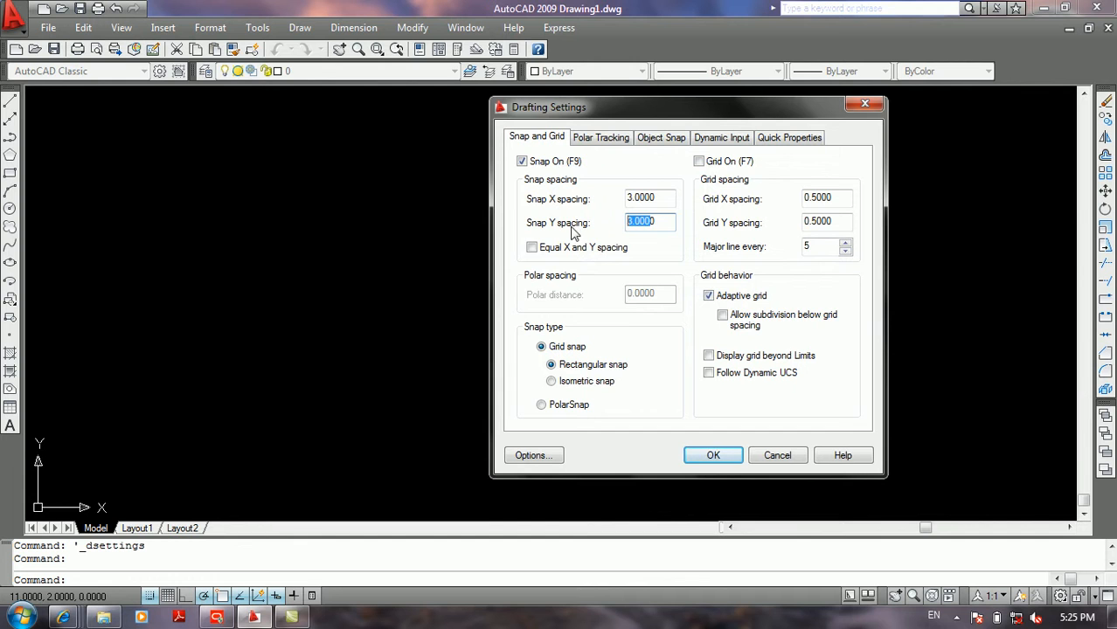
left_click(544, 247)
left_click(707, 455)
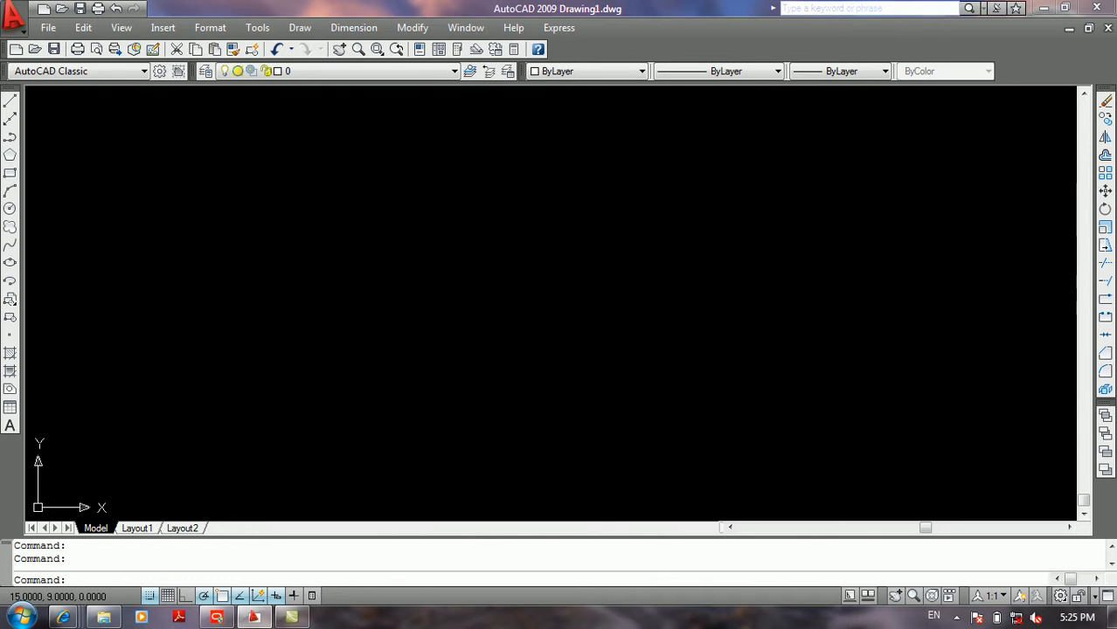
Step: Reopen the drafting settings and set the snap spacing to 1 in both X and Y
key("Return")
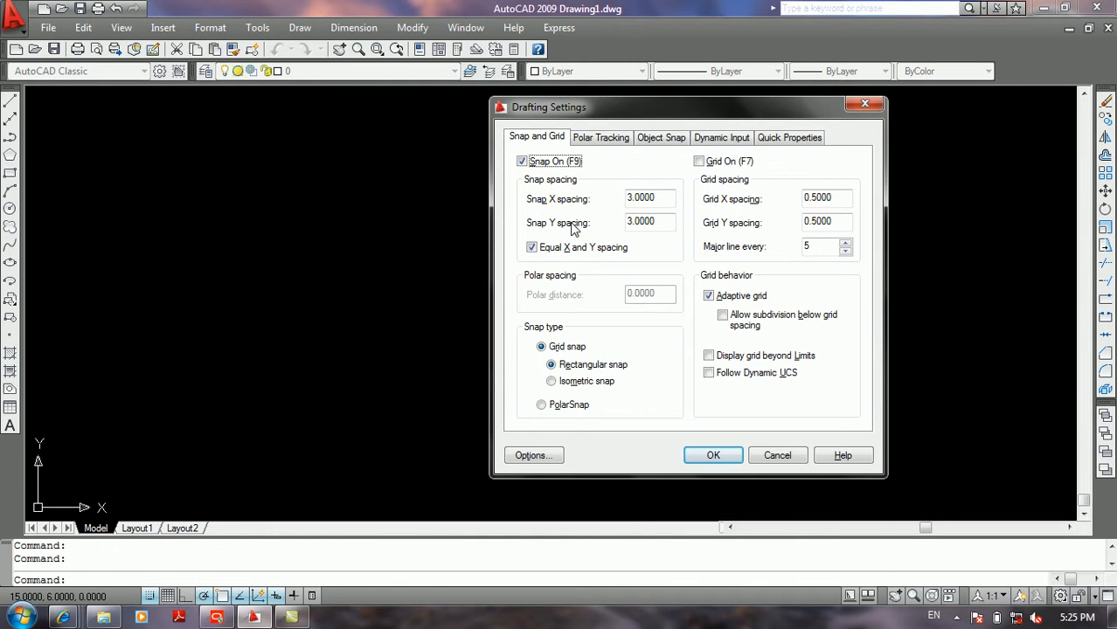
double_click(666, 196)
type("1")
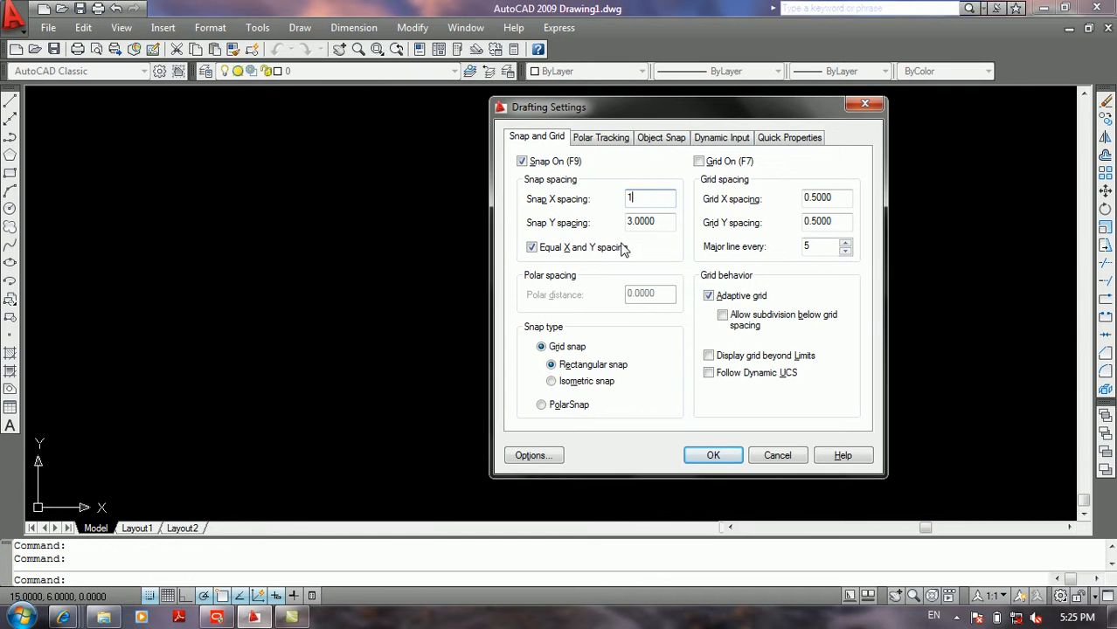
left_click(655, 222)
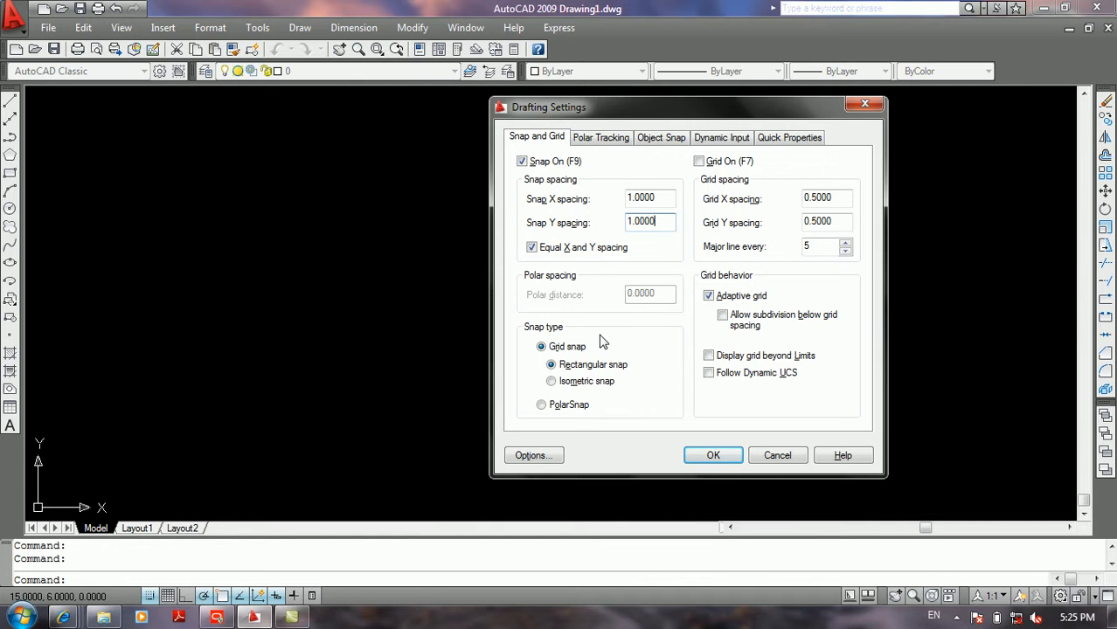
Step: Try the isometric snap type, choose PolarSnap with a polar distance of 1 and accept the drafting settings
left_click(574, 383)
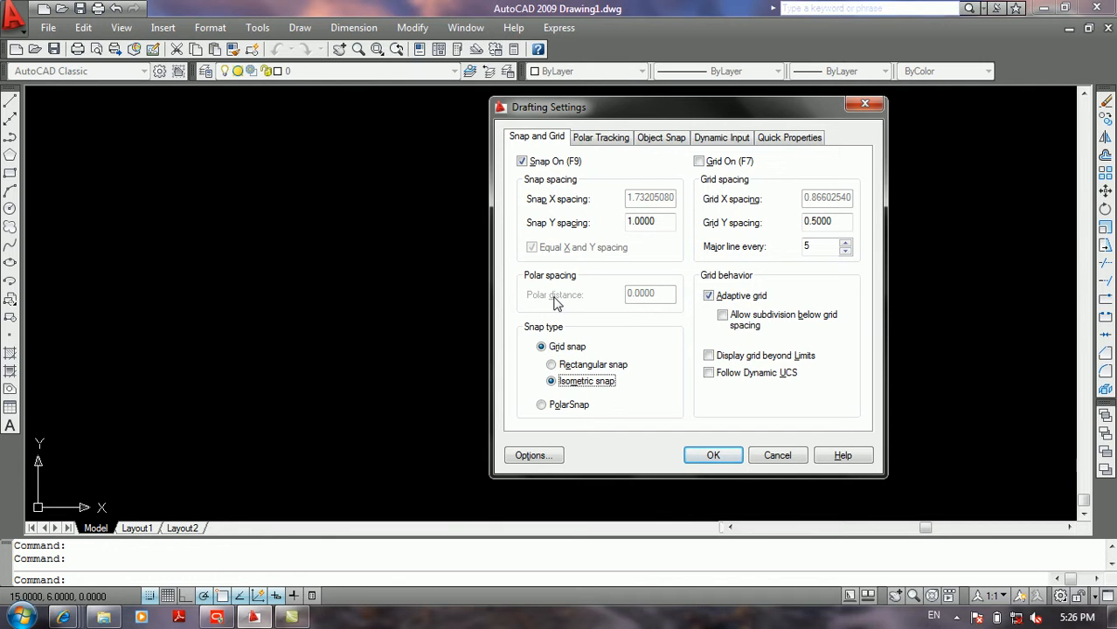
left_click(563, 408)
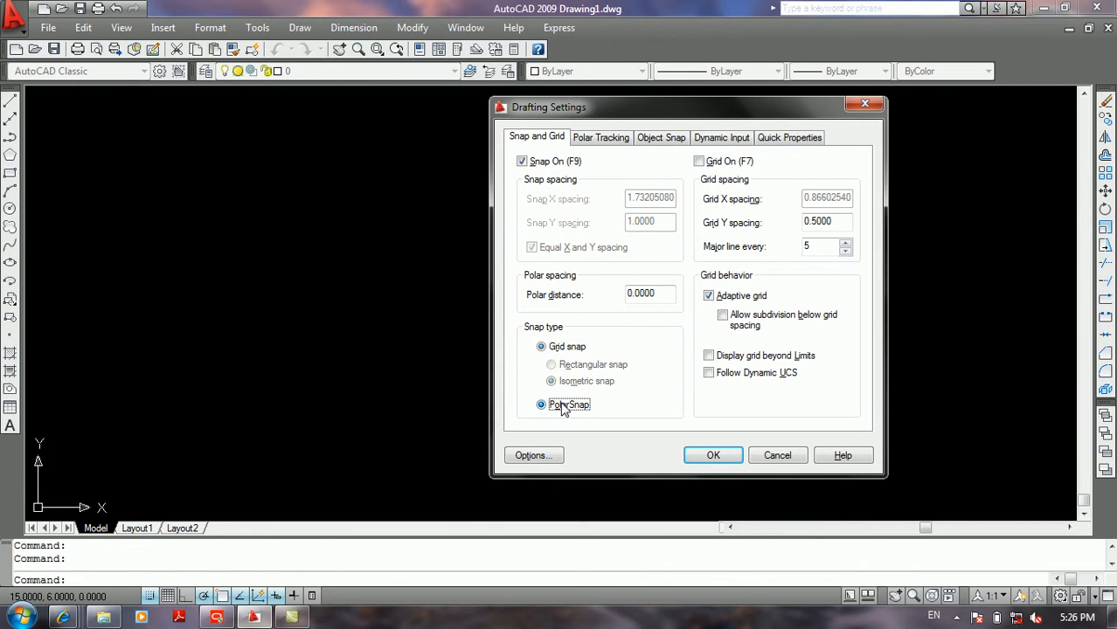
left_click(652, 292)
left_click_drag(637, 294, 580, 298)
type("1")
left_click(711, 456)
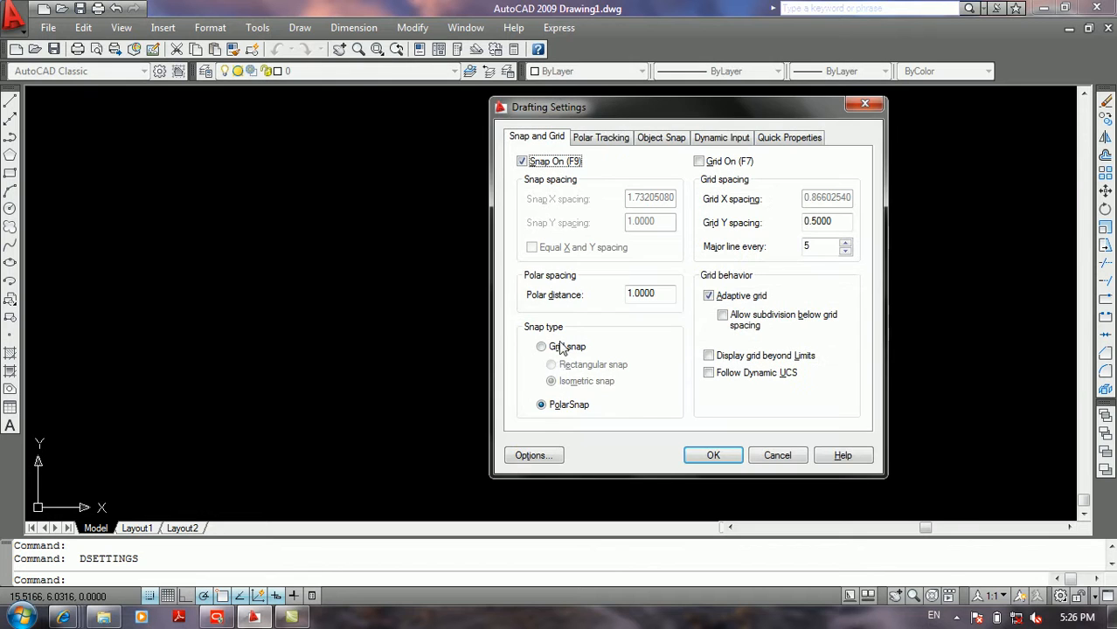
Step: Switch the snap type to Grid snap with Rectangular snap and accept the drafting settings
left_click(556, 347)
left_click(563, 364)
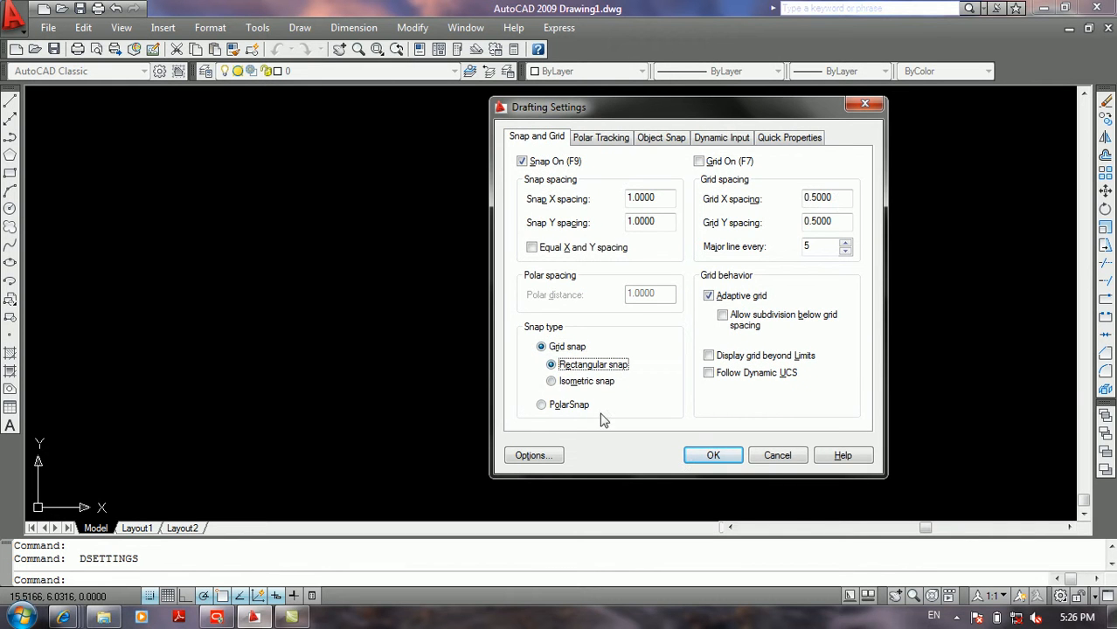
left_click(688, 461)
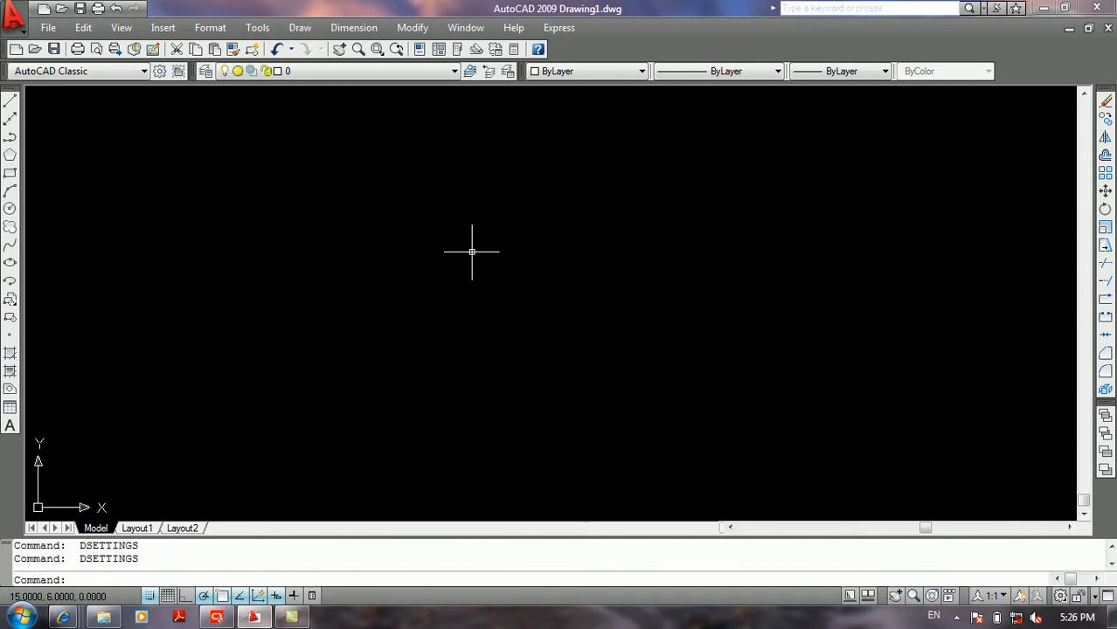
Step: Reopen the drafting settings, set the snap type back to PolarSnap and accept
key("Return")
left_click(541, 406)
left_click(644, 295)
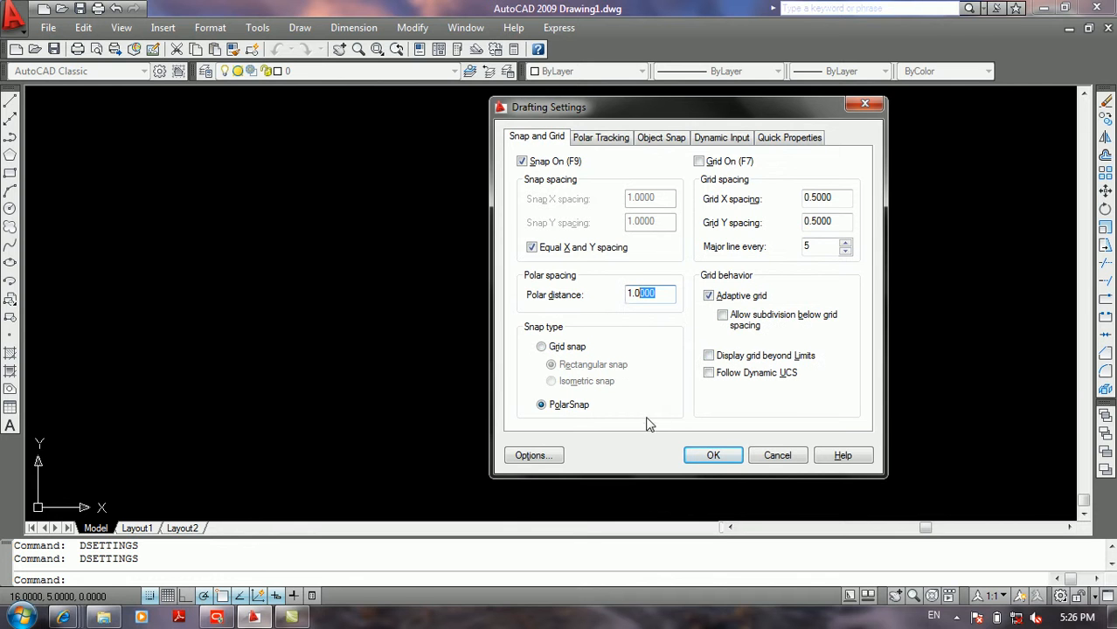
left_click(703, 454)
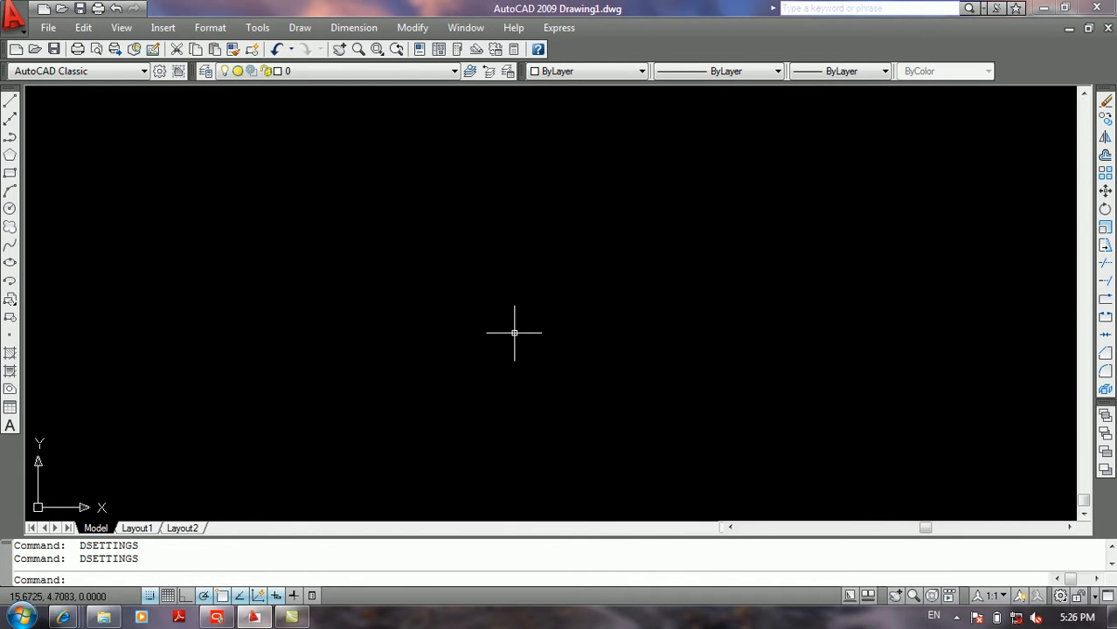
Step: Try Grid snap in the drafting settings, restore PolarSnap and accept
key("Return")
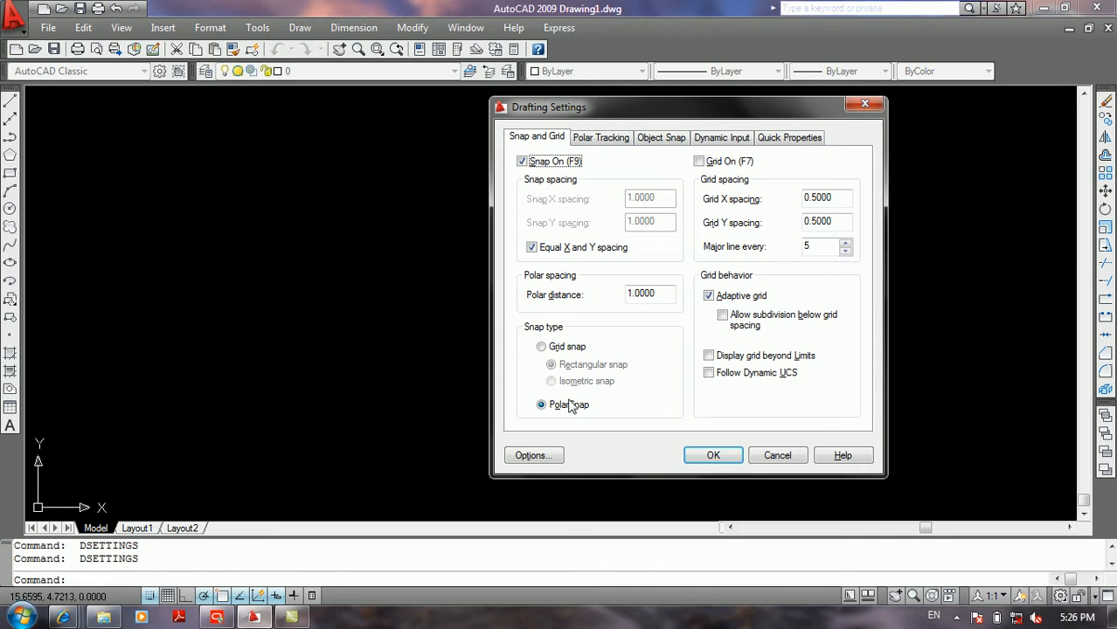
left_click(542, 347)
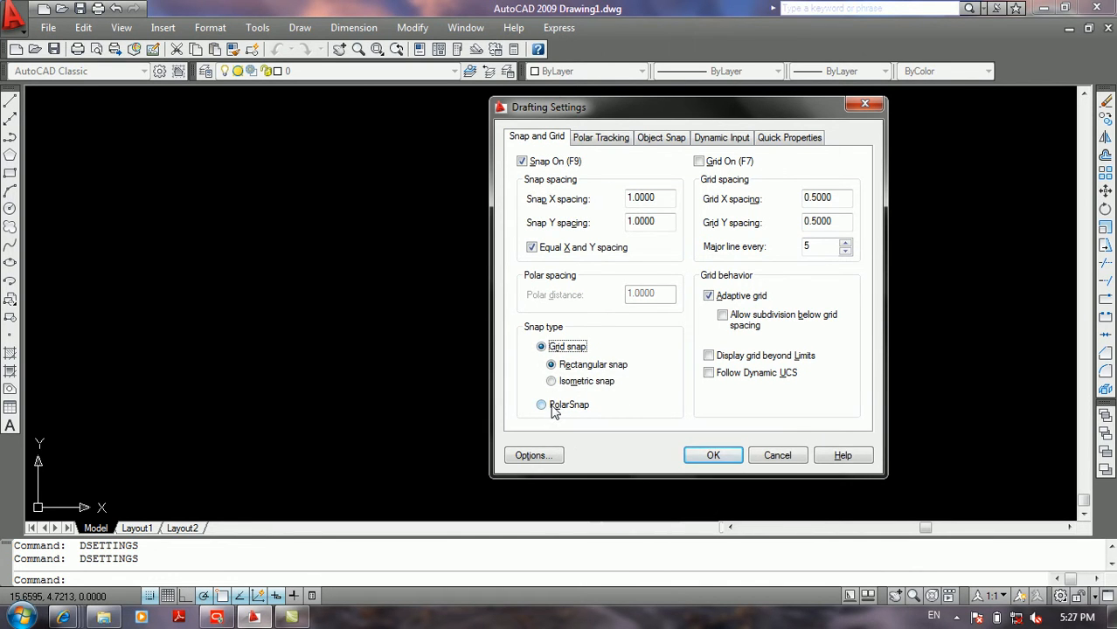
left_click(552, 410)
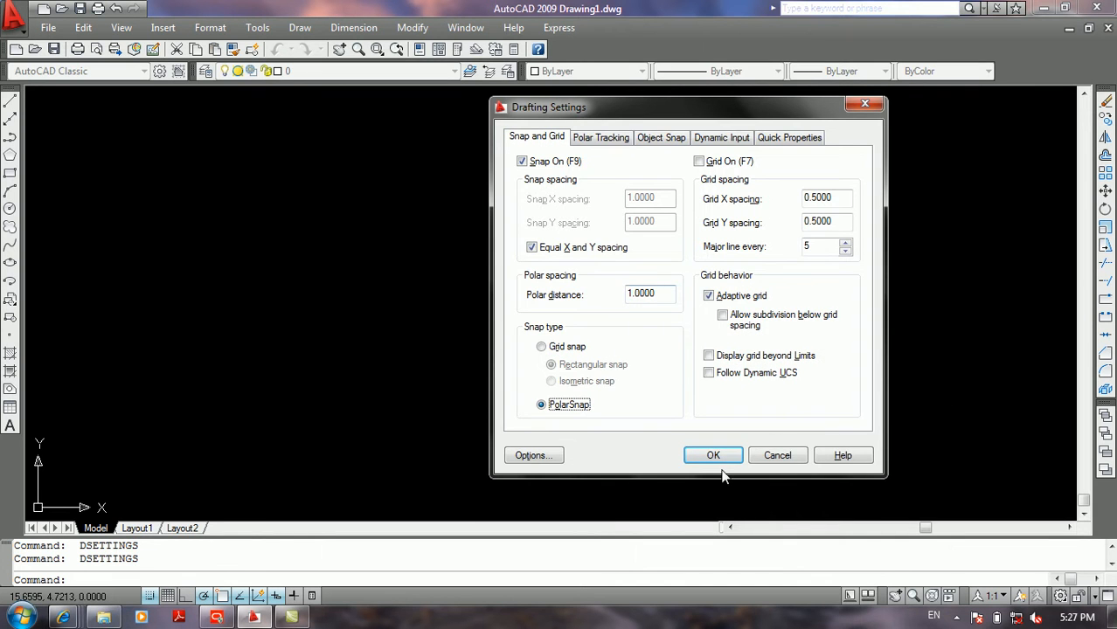
left_click(713, 455)
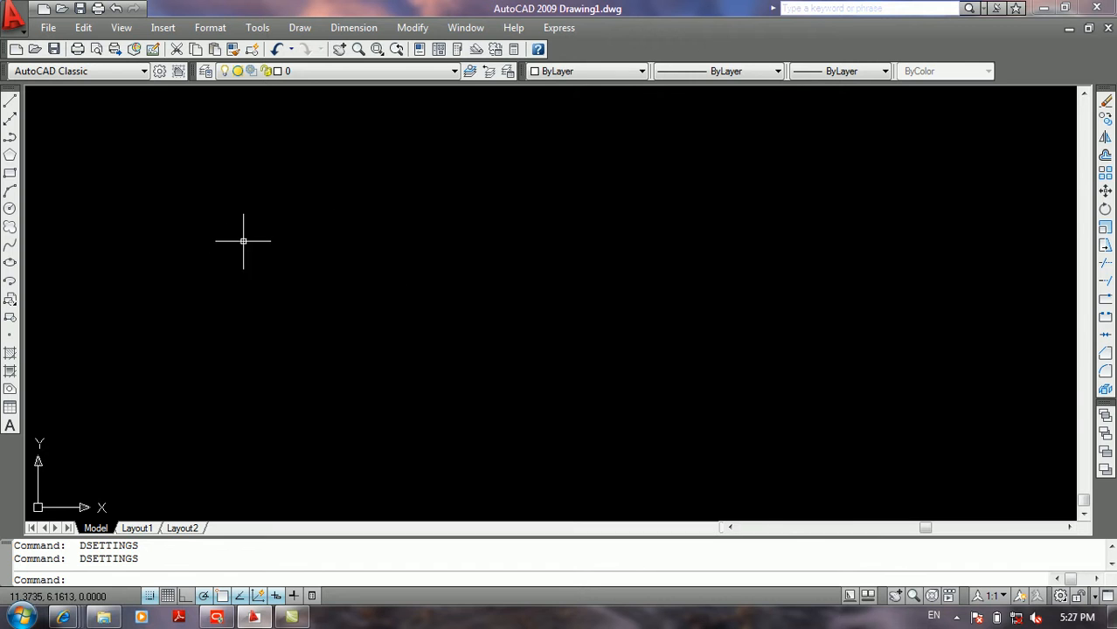
Step: Draw a freehand-sized circle in the lower-left part of the drawing area
type("c")
key("Return")
left_click(294, 347)
left_click(371, 252)
Step: Use the Line command to examine the snap points around the circle, cancelling without drawing anything
type("l")
key("Return")
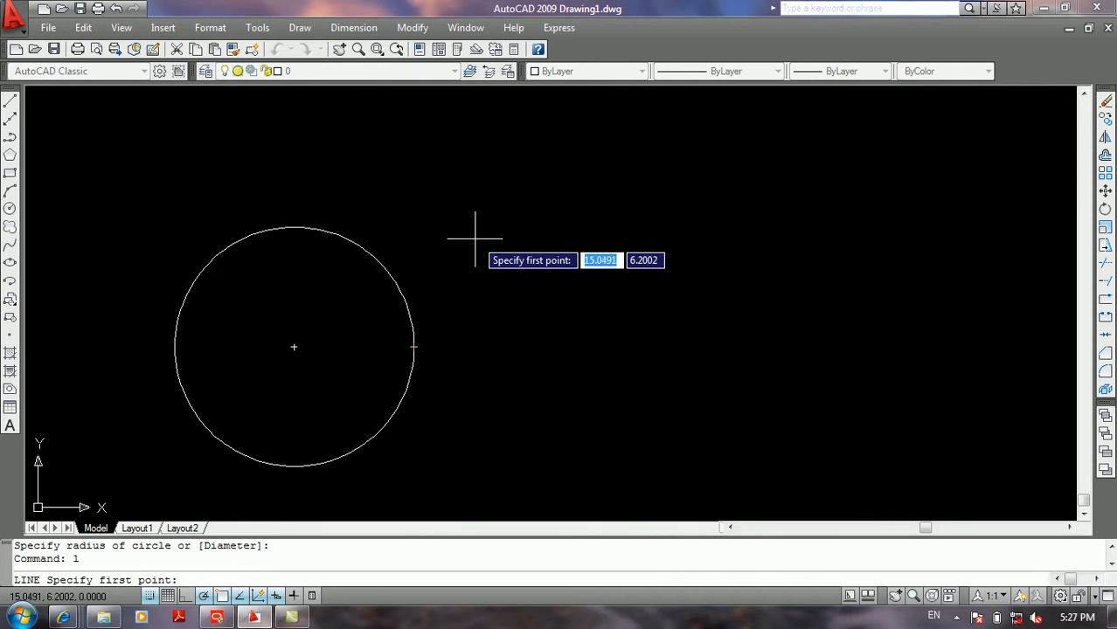
key("Return")
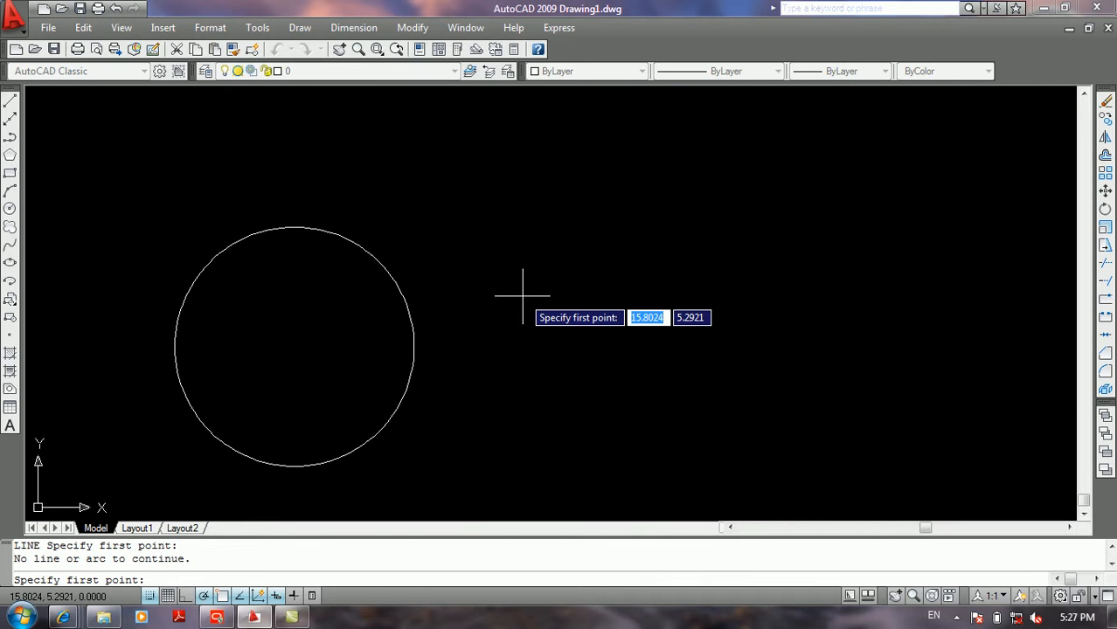
key("Return")
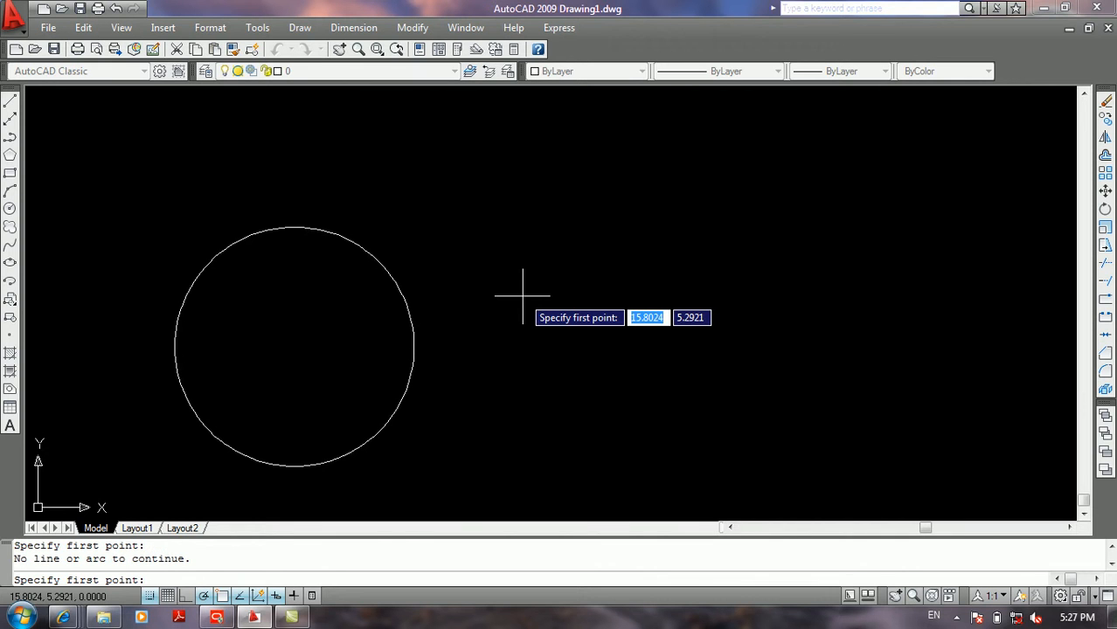
key("Escape")
key("Escape")
key("Escape")
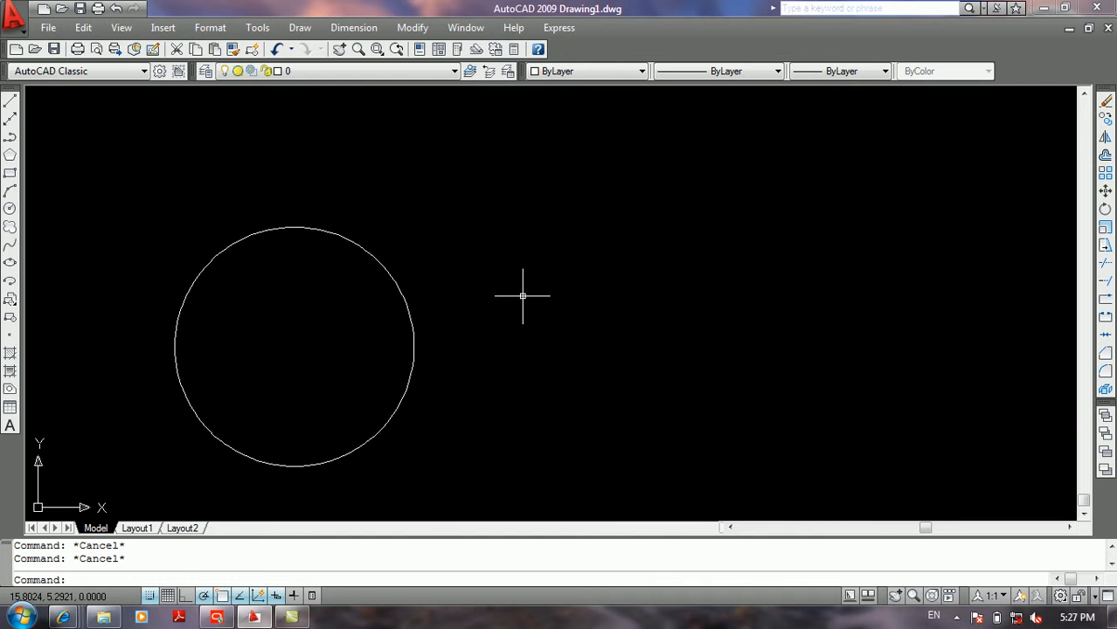
type("l")
key("Return")
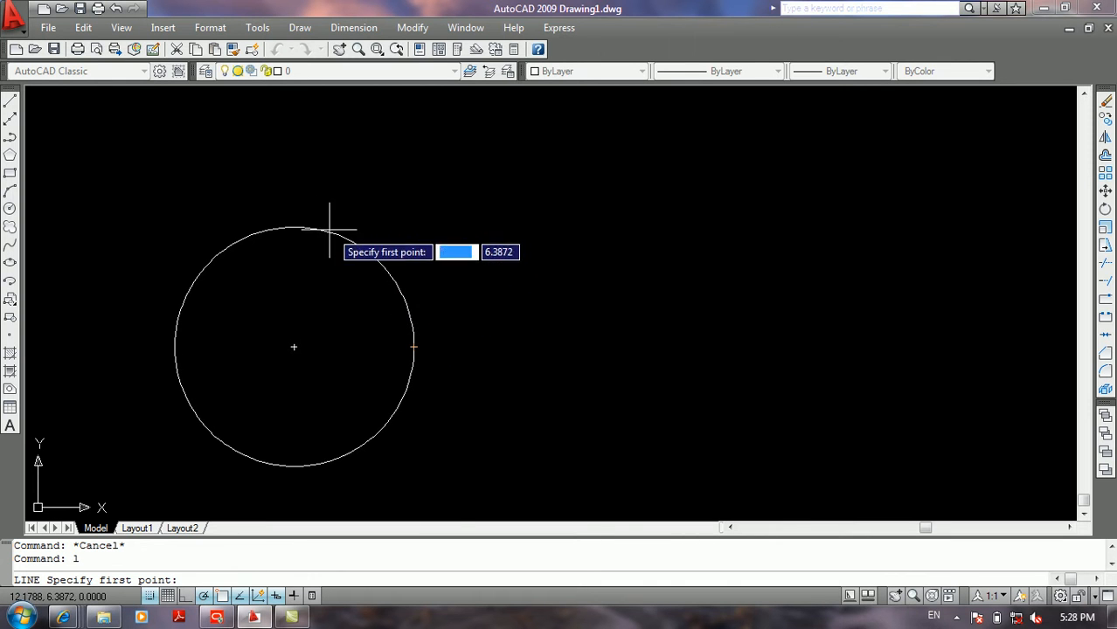
key("Return")
key("Escape")
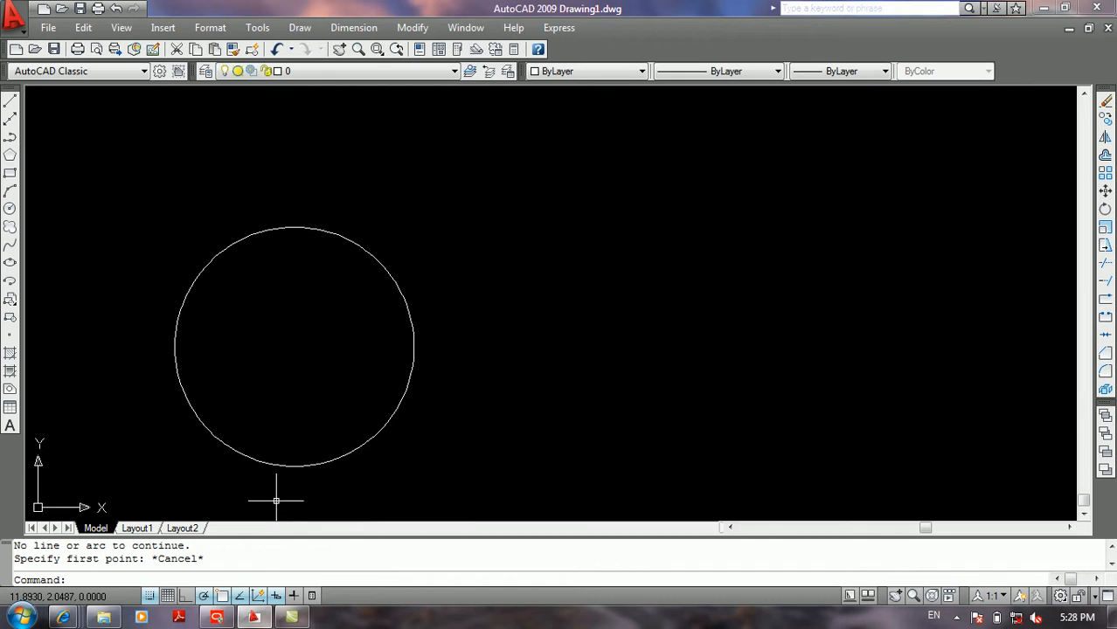
Step: Review the object snap modes unchanged and examine the circle's quadrant tracking with the Line command, cancelling the line
right_click(235, 601)
left_click(289, 562)
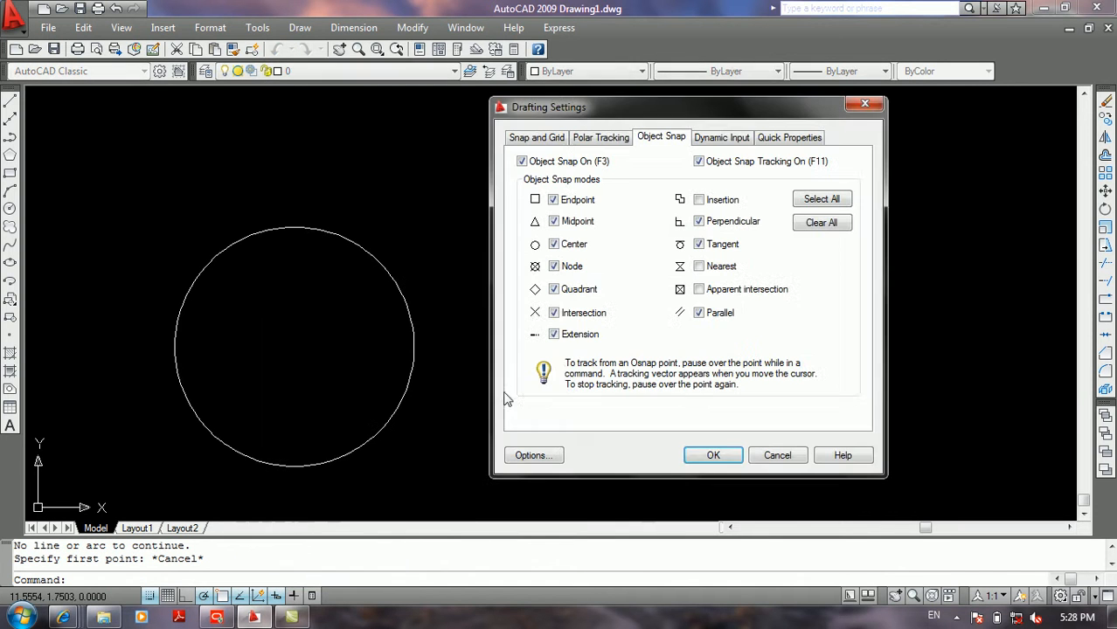
left_click(713, 456)
type("l")
key("Return")
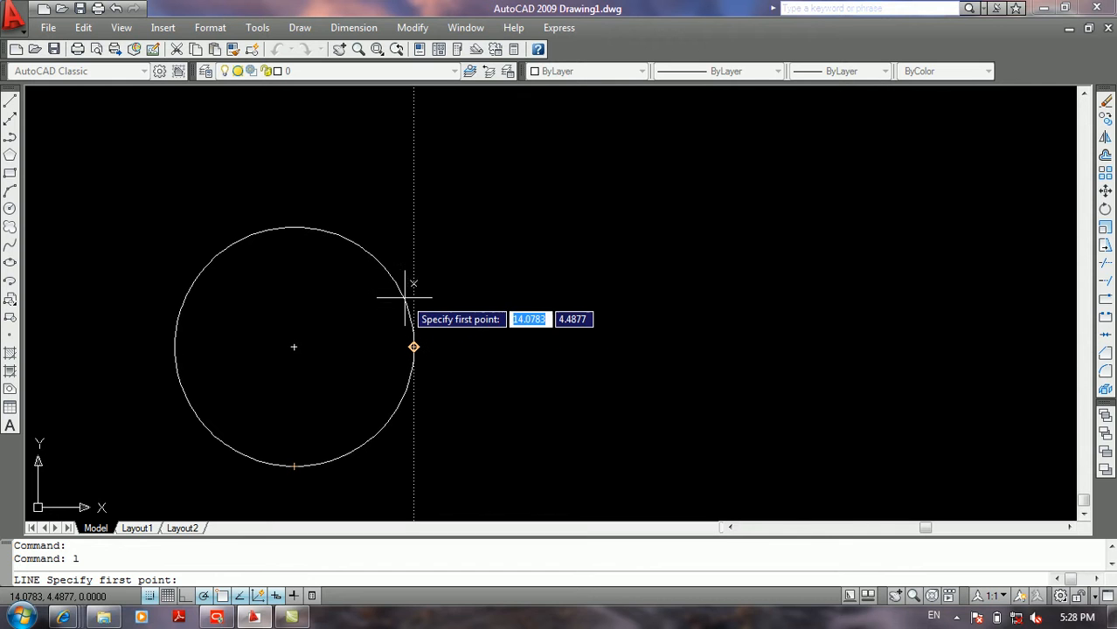
key("Return")
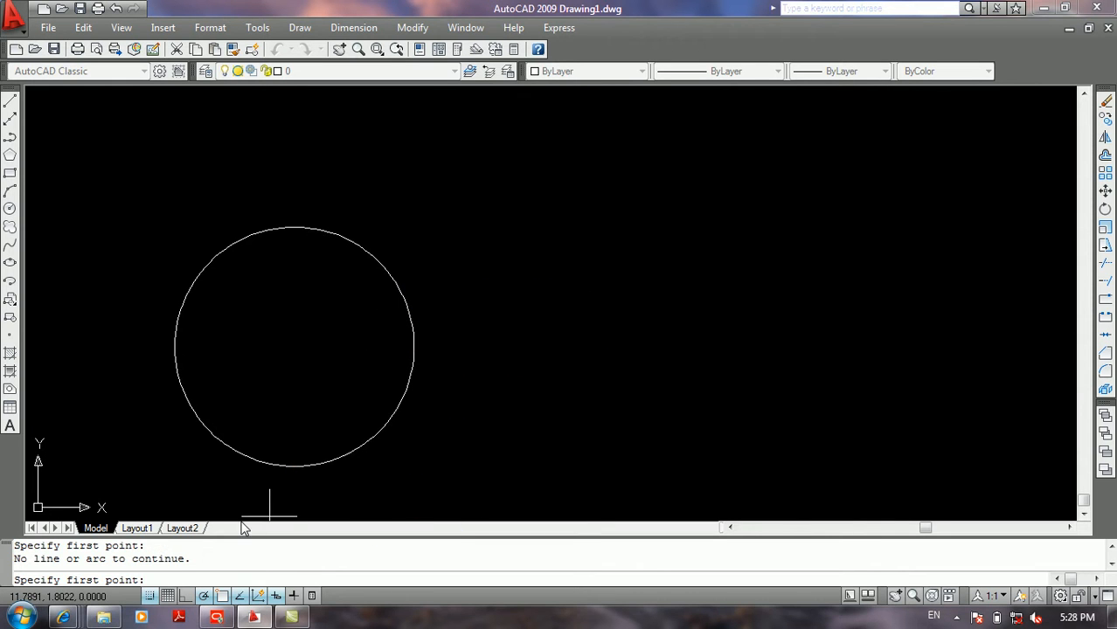
key("Escape")
Step: Turn off polar tracking and check snapping around the circle with the Line command
left_click(205, 595)
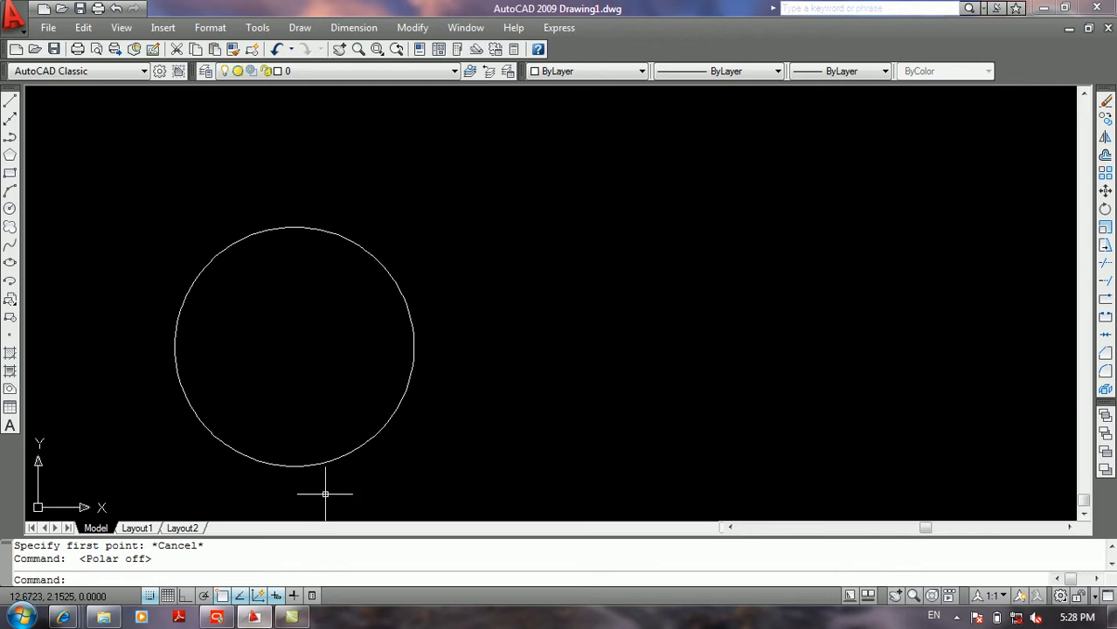
type("l")
key("Return")
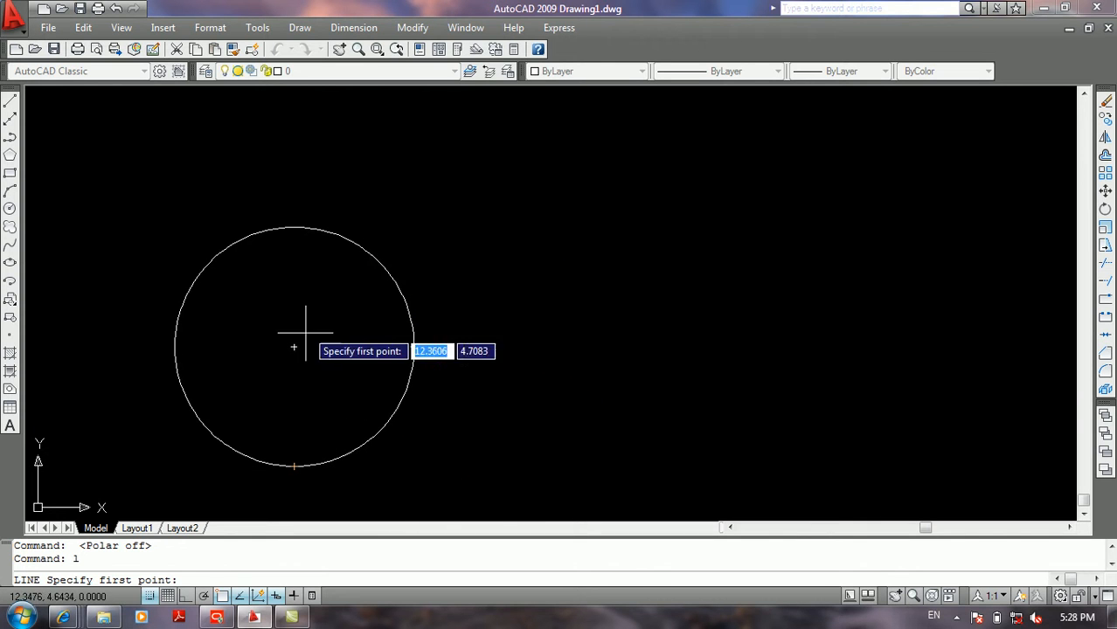
key("Return")
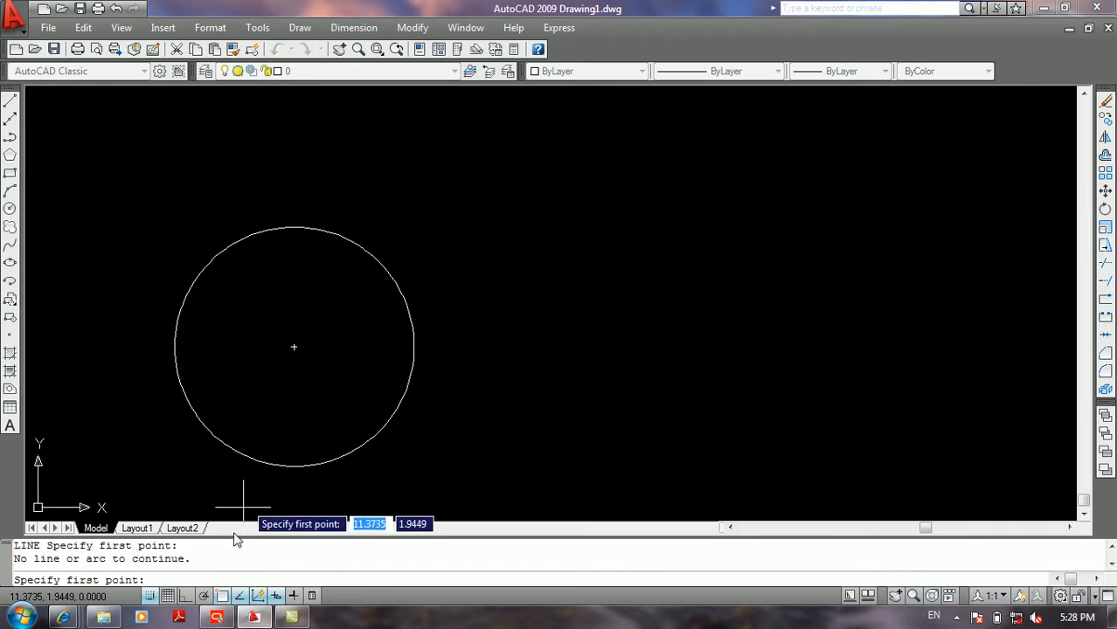
Step: Review the polar tracking settings without changing them, accept and cancel the running Line command
right_click(203, 597)
left_click(239, 561)
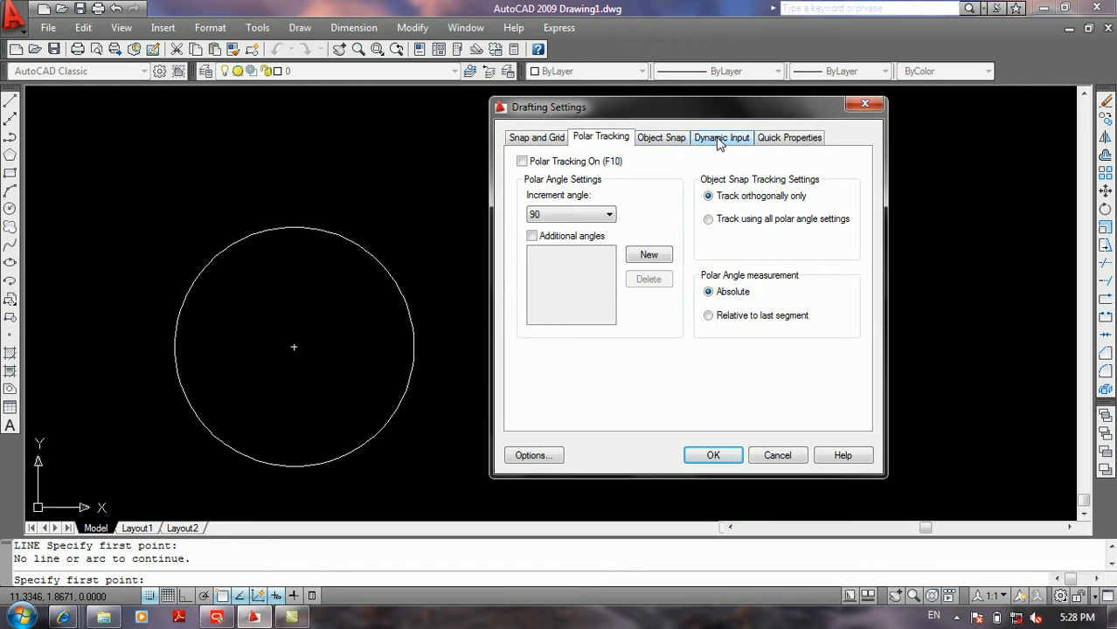
left_click(712, 456)
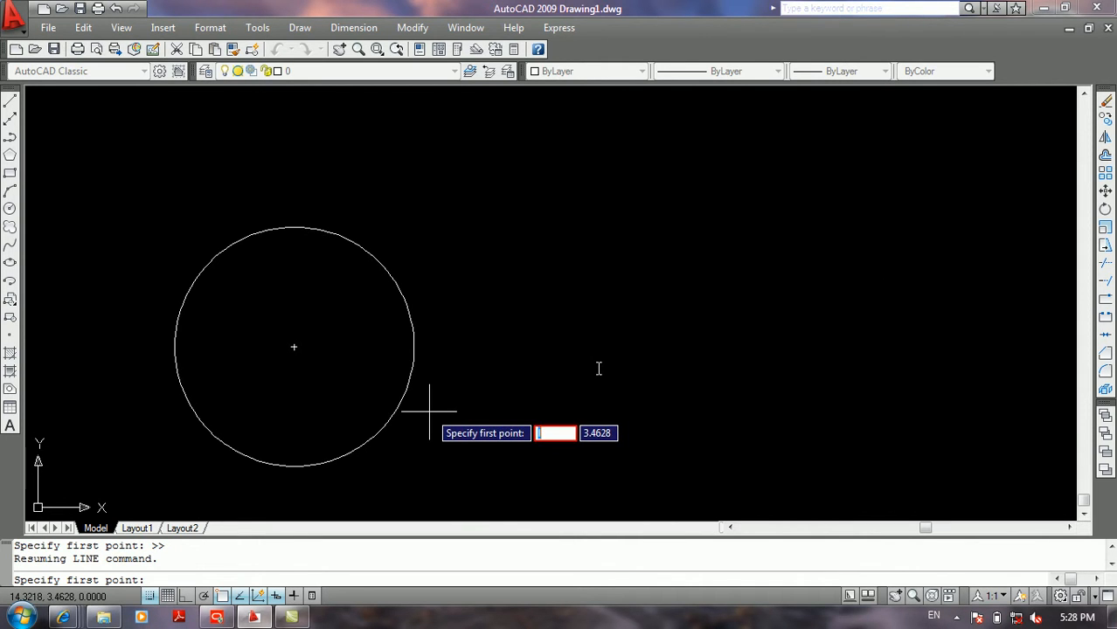
key("Escape")
Step: Examine the circle's snap points with the Line command while polar tracking is off, and cancel the line
type("l")
key("Return")
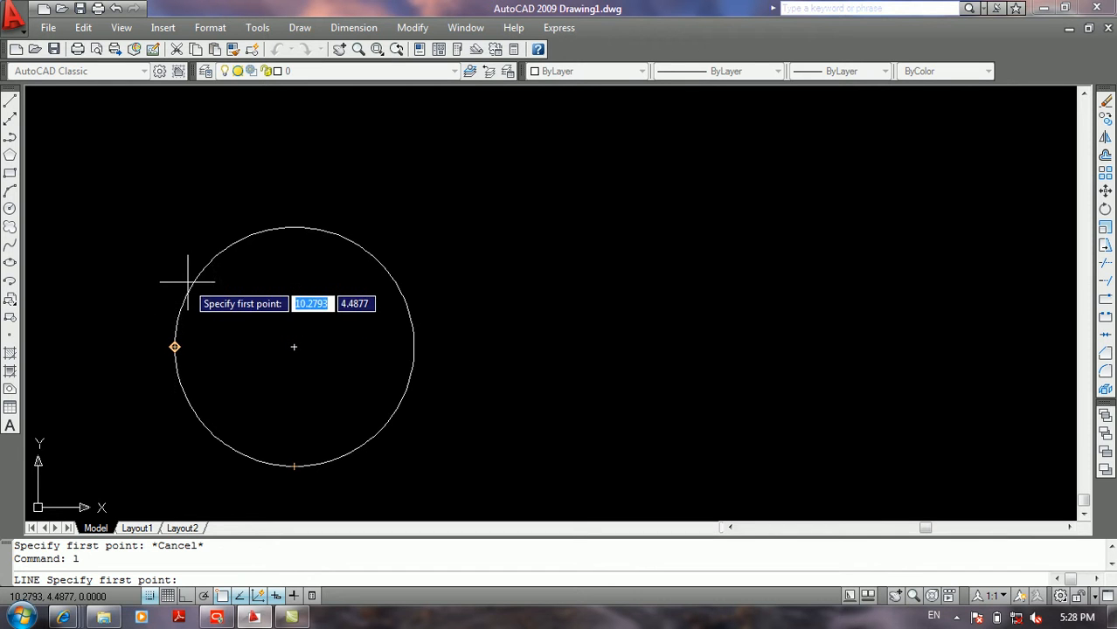
key("Return")
key("Return")
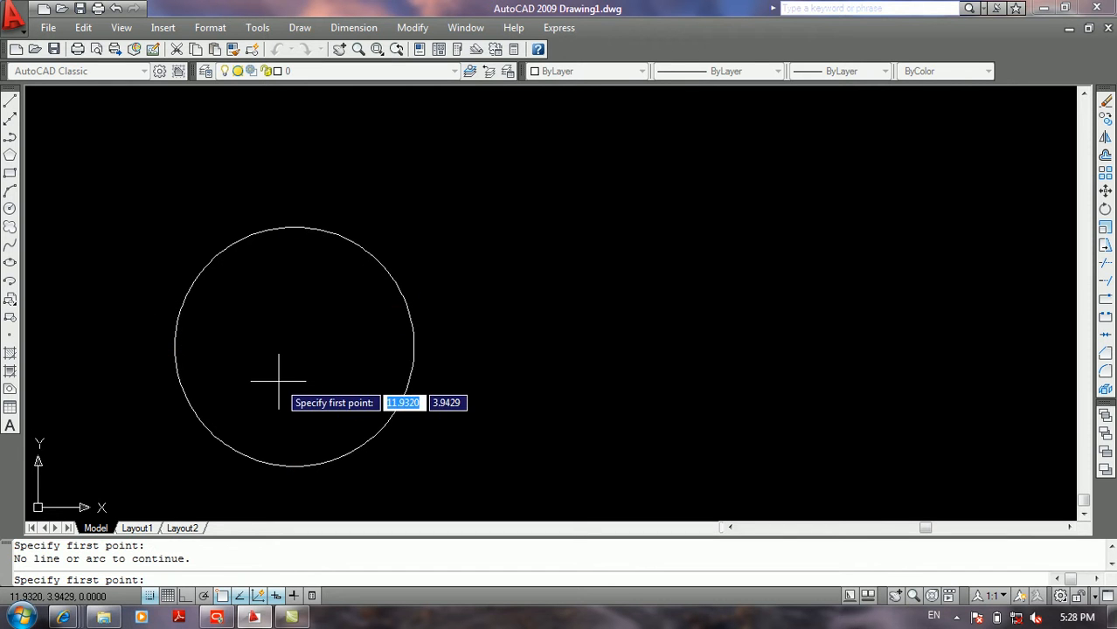
key("Escape")
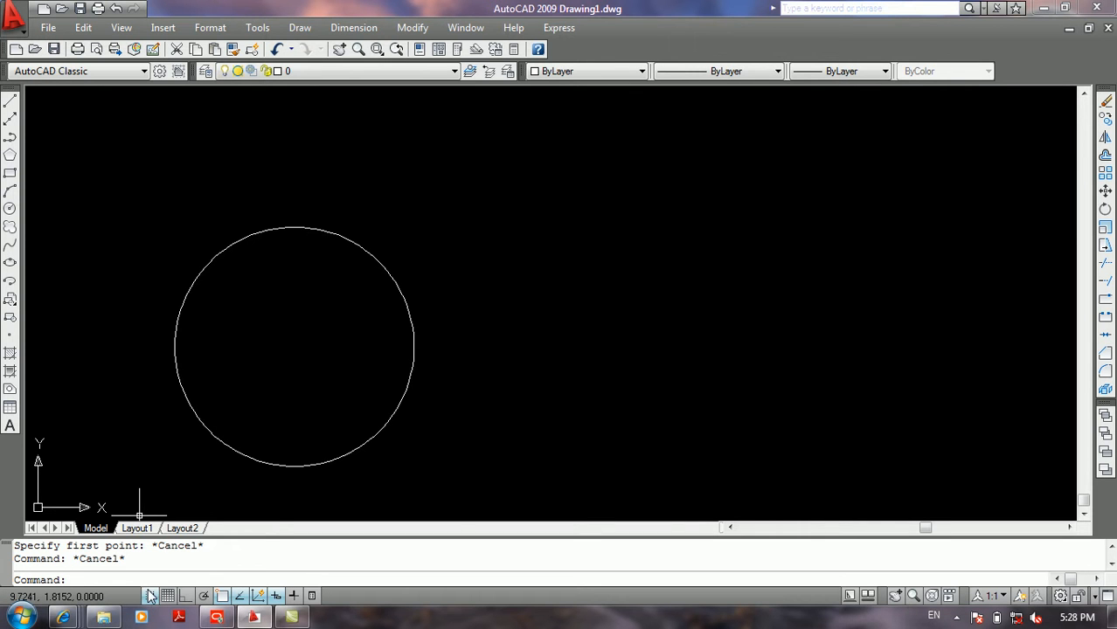
Step: Turn on the grid in the drafting settings and accept them with the existing 0.5 grid spacing
right_click(152, 596)
left_click(185, 563)
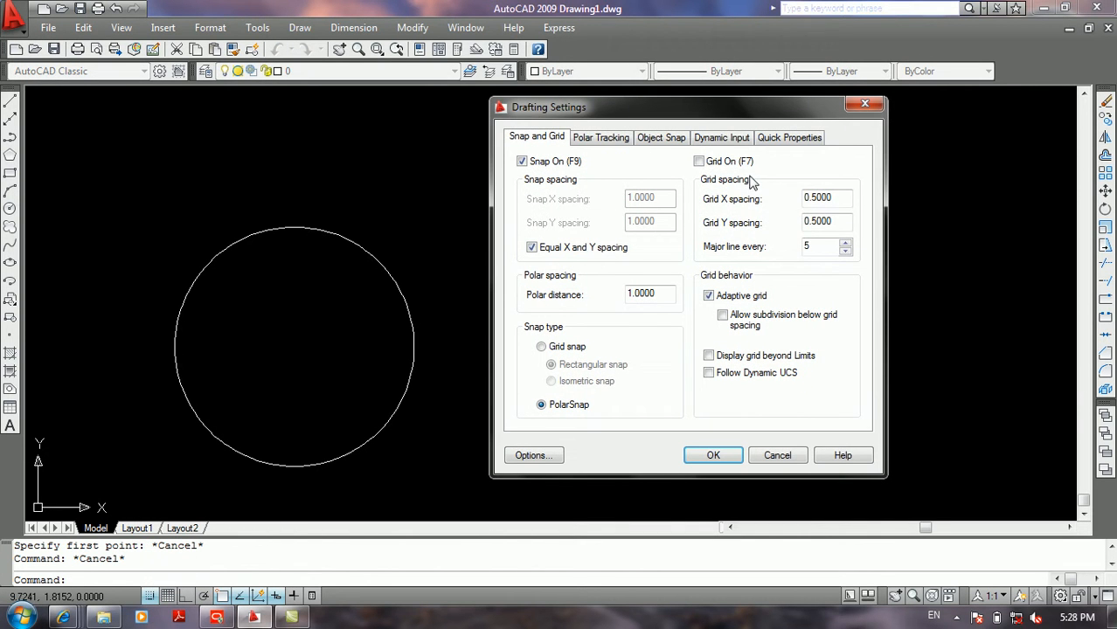
left_click(708, 163)
left_click(715, 455)
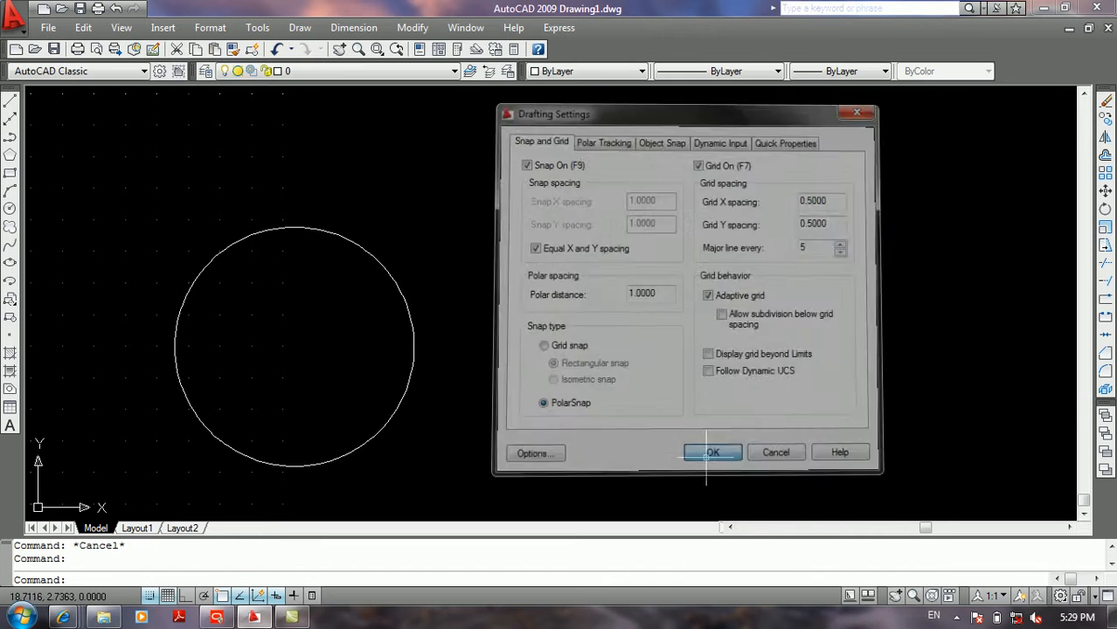
Step: With the grid displayed, examine tracking from the circle's quadrants using the Line command and cancel the line
type("l")
key("Return")
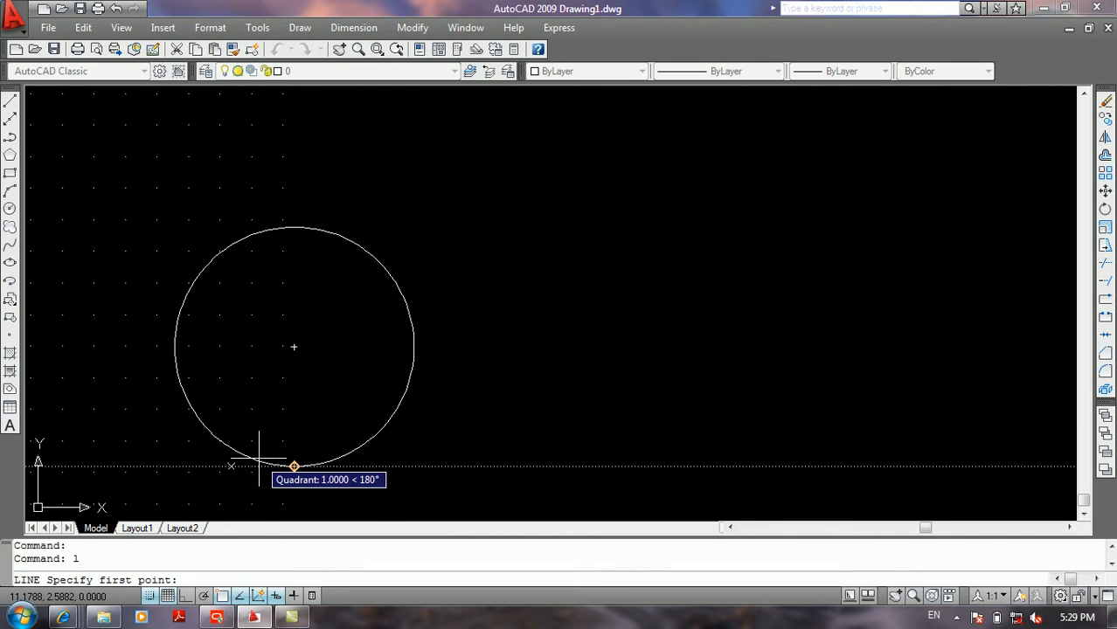
key("Return")
key("Escape")
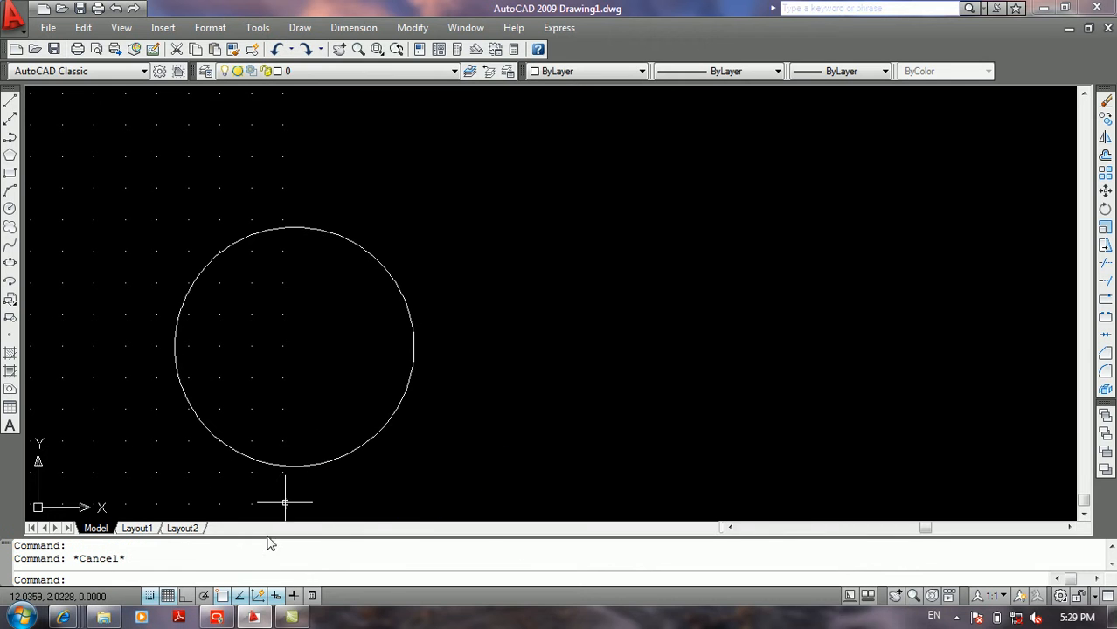
Step: Turn off the Extension object snap mode in the drafting settings and accept them
right_click(240, 600)
left_click(271, 566)
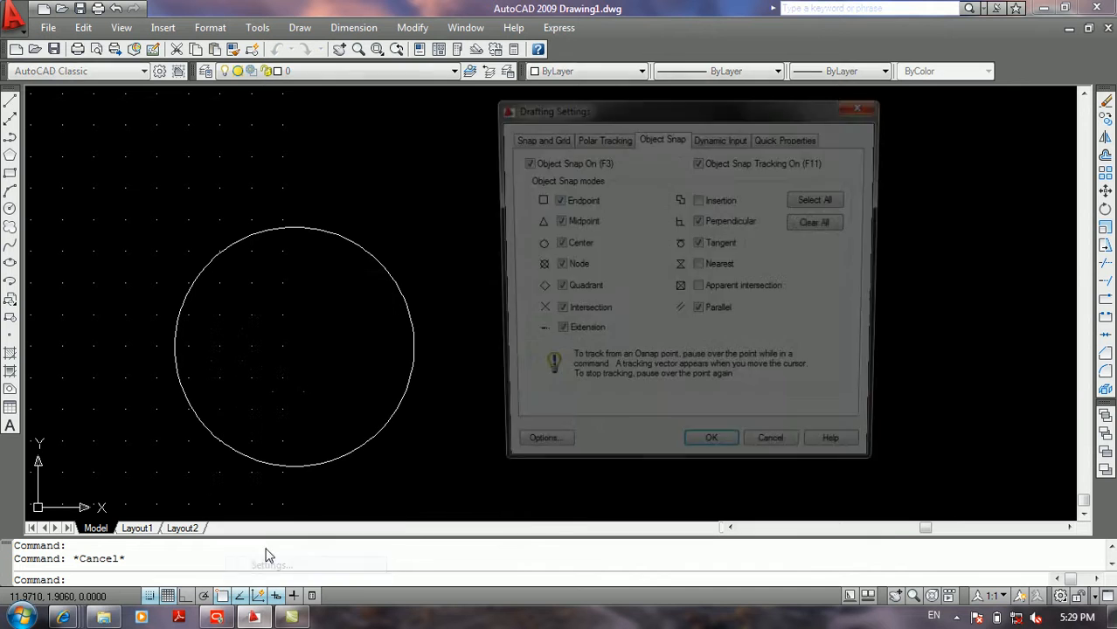
left_click(555, 335)
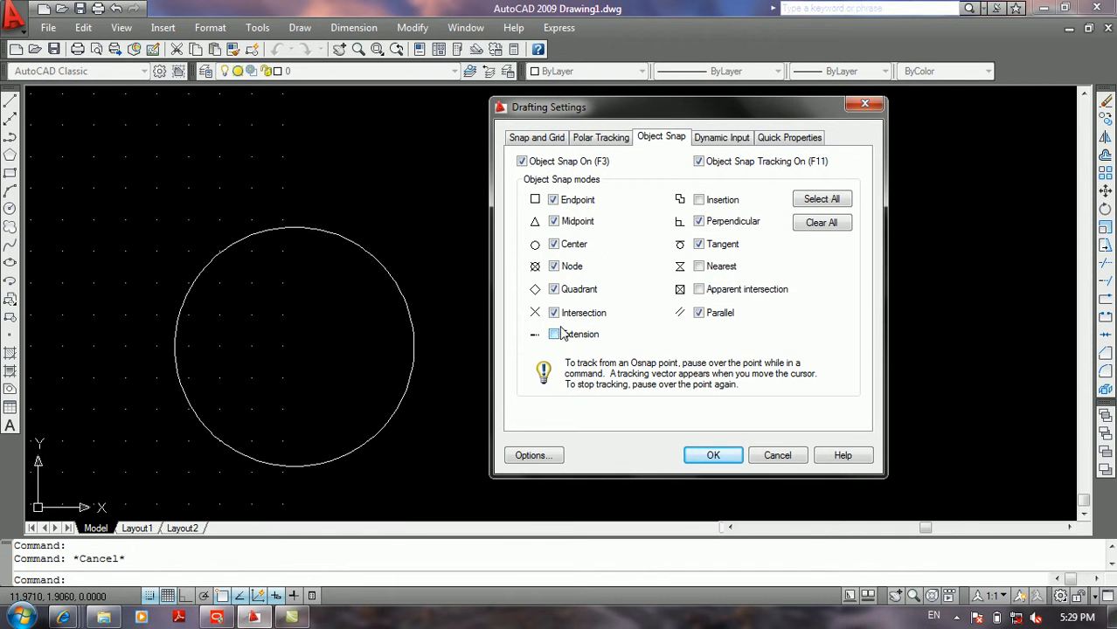
left_click(712, 454)
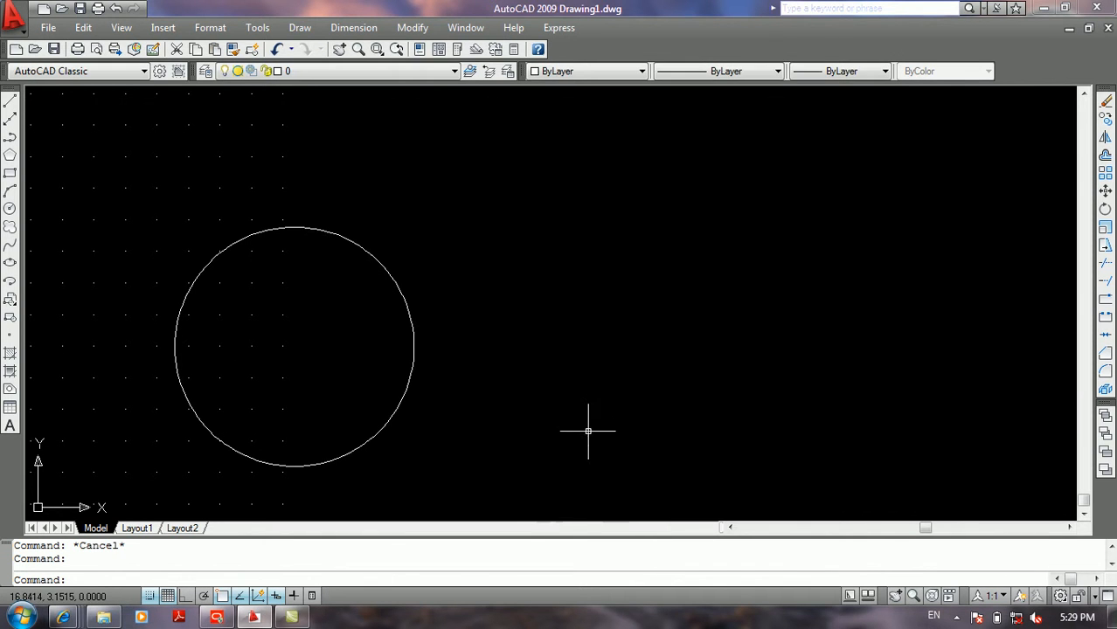
Step: Examine tracking from the circle's lowest quadrant using the Line command with Extension off, and cancel the line
type("l")
key("Return")
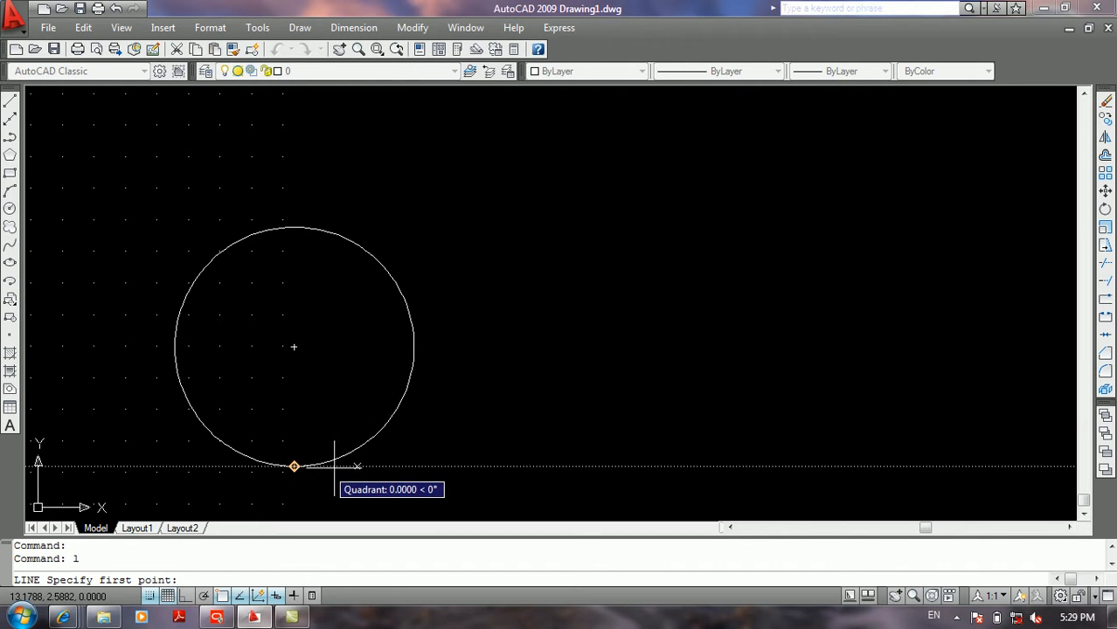
key("Return")
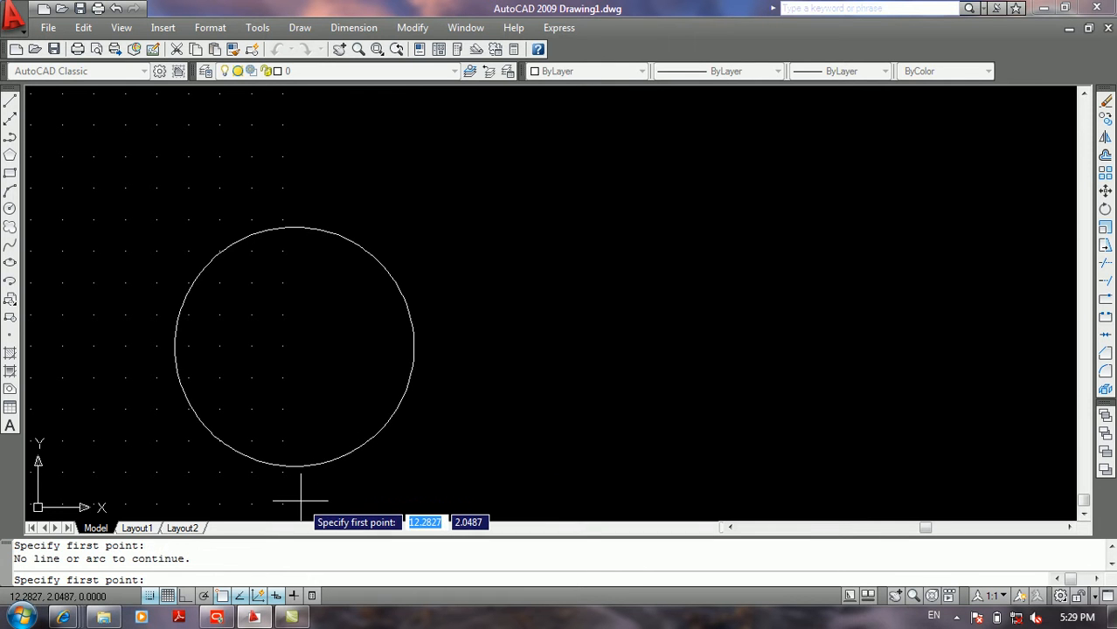
key("Escape")
Step: In the drafting settings, turn on the Extension object snap and set the polar increment angle to 5
right_click(237, 603)
left_click(272, 572)
left_click(597, 318)
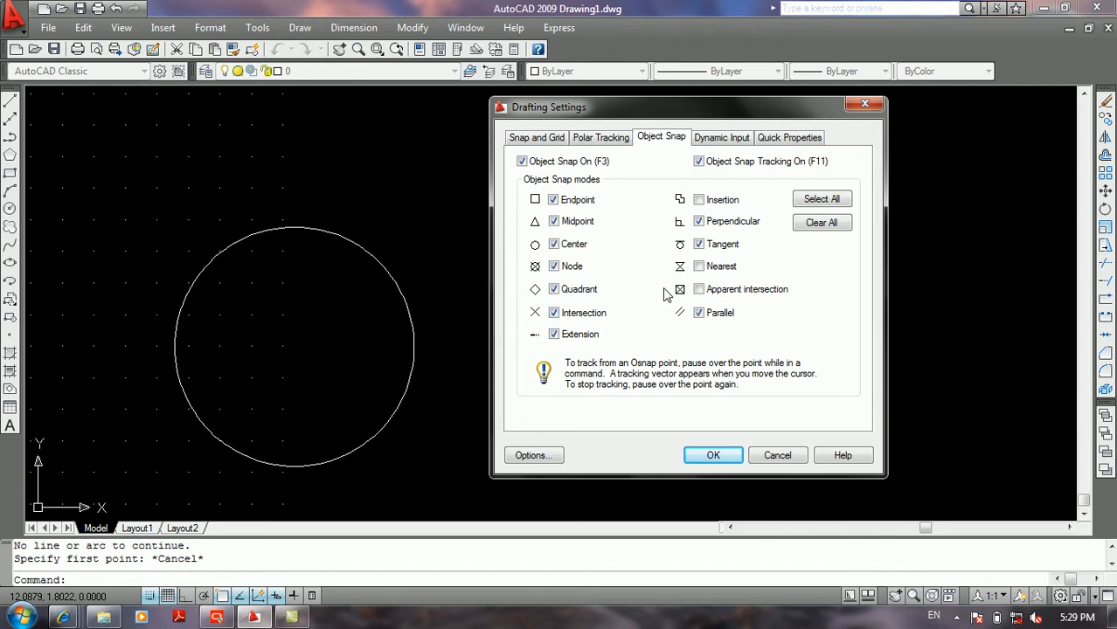
left_click(610, 140)
left_click(564, 214)
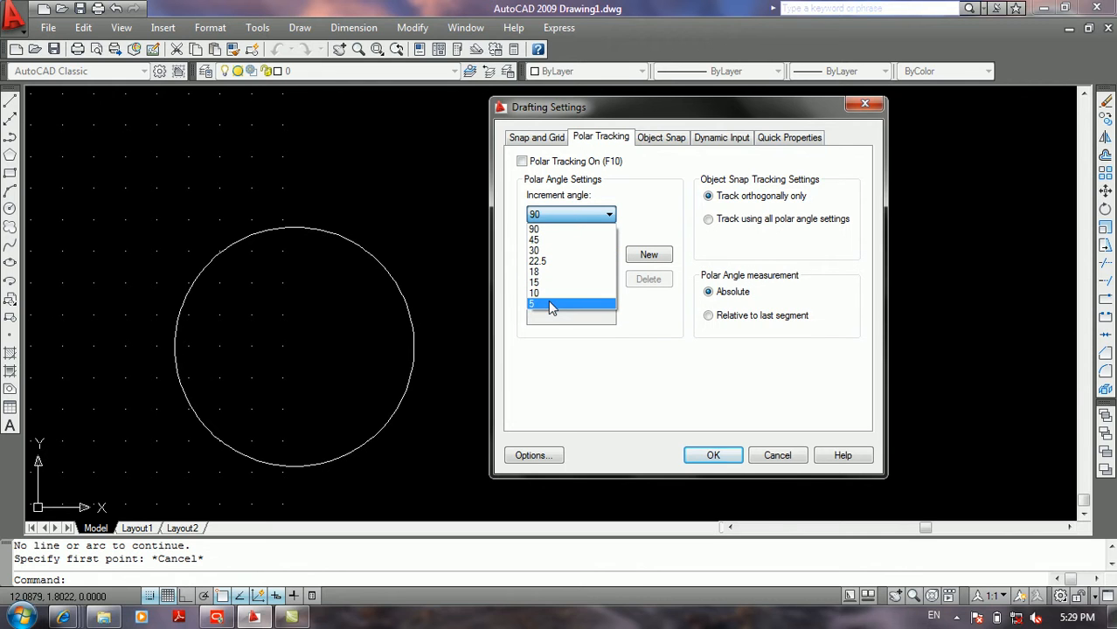
left_click(601, 211)
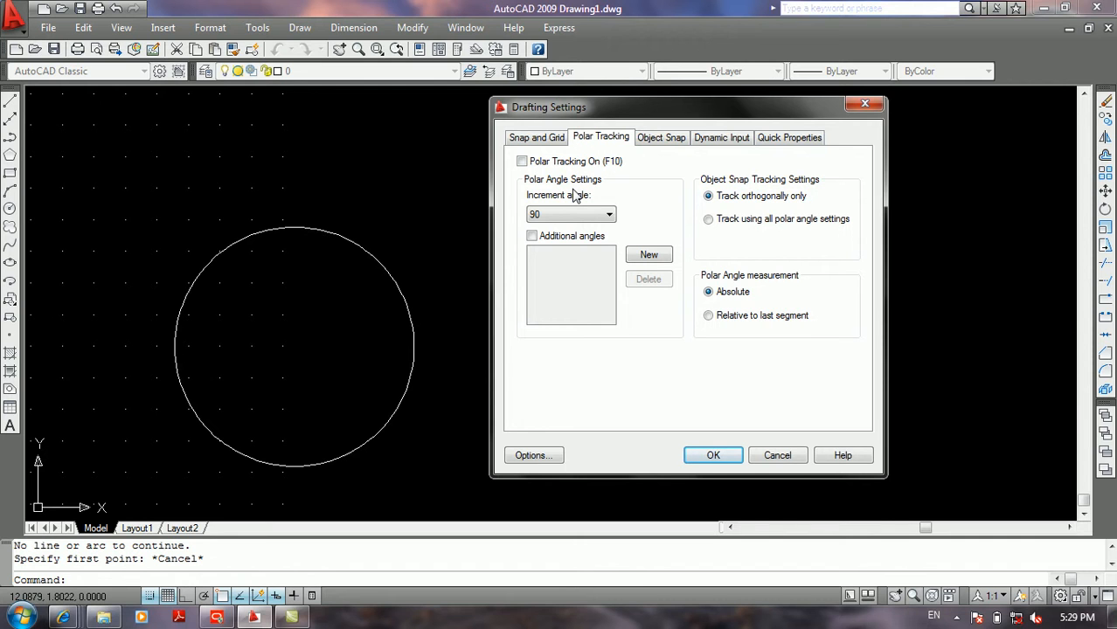
left_click(552, 217)
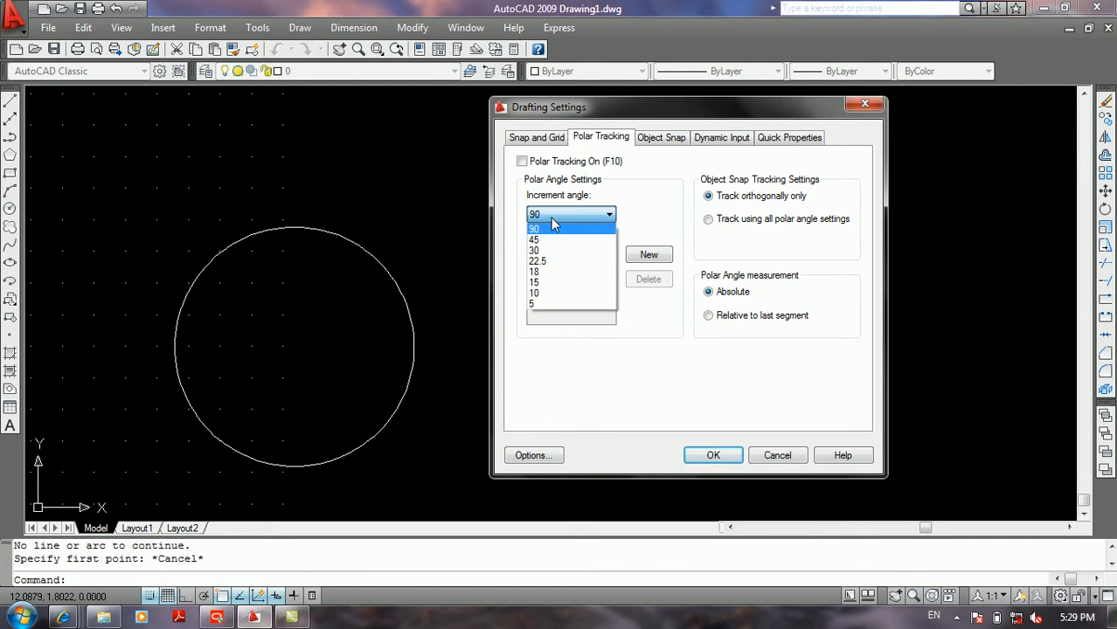
left_click(565, 217)
left_click(566, 216)
left_click(545, 302)
left_click(713, 455)
Step: Examine tracking from the circle's quadrants using the Line command with the new increment angle, and cancel the line
type("l")
key("Return")
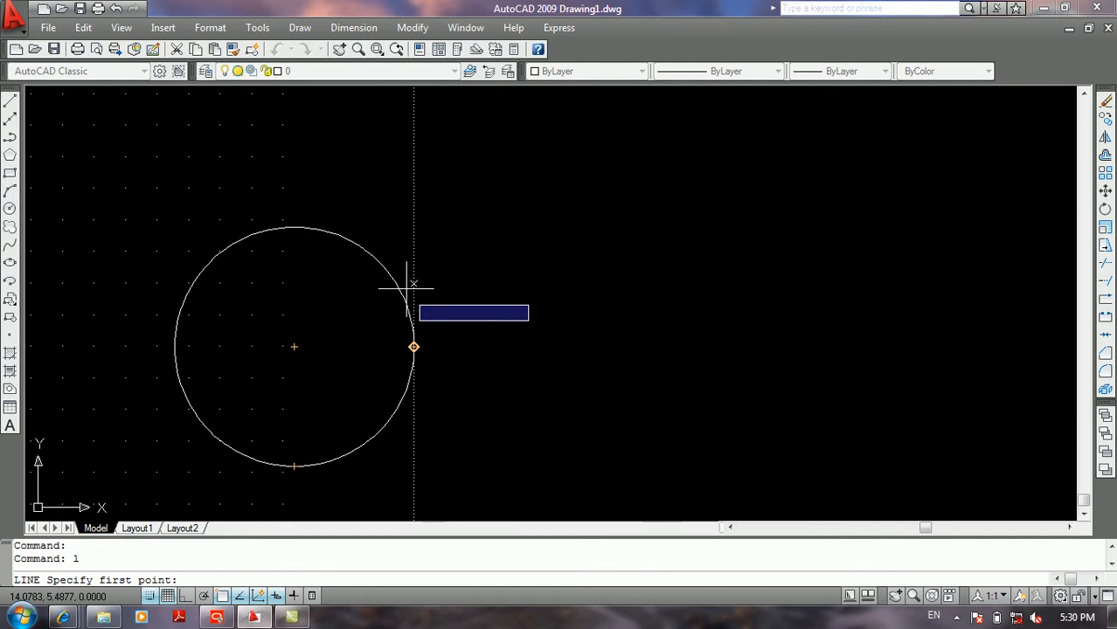
key("Return")
key("Escape")
key("Escape")
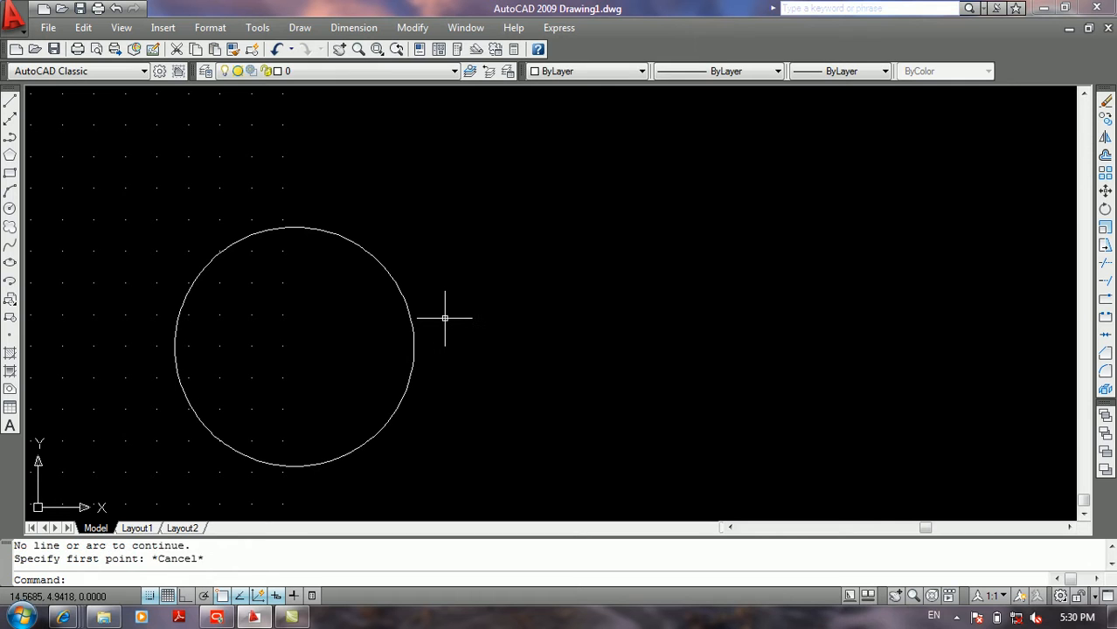
Step: Turn off the grid in the drafting settings and turn on polar tracking
right_click(150, 598)
left_click(179, 565)
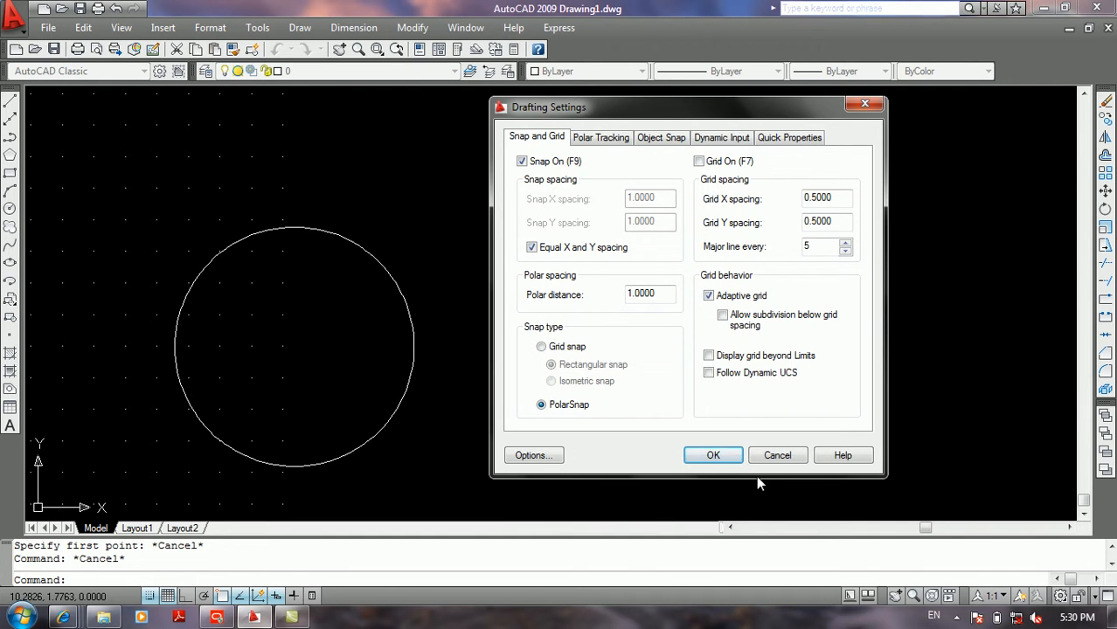
left_click(713, 456)
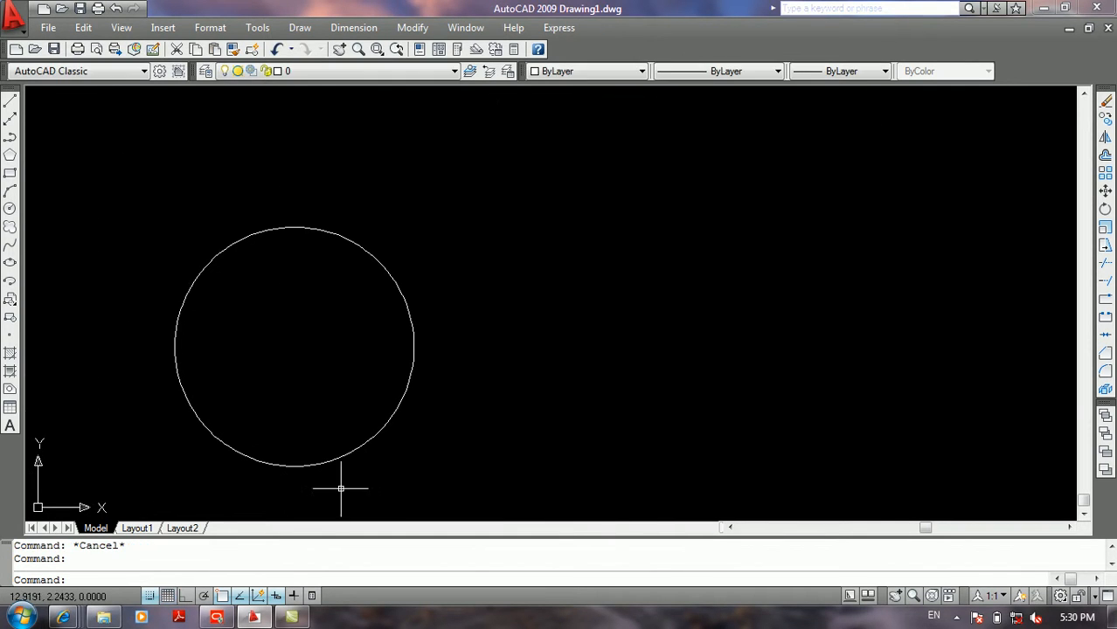
left_click(204, 595)
Step: With polar tracking on, examine the circle's lower quadrant using the Line command and cancel the line
type("l")
key("Return")
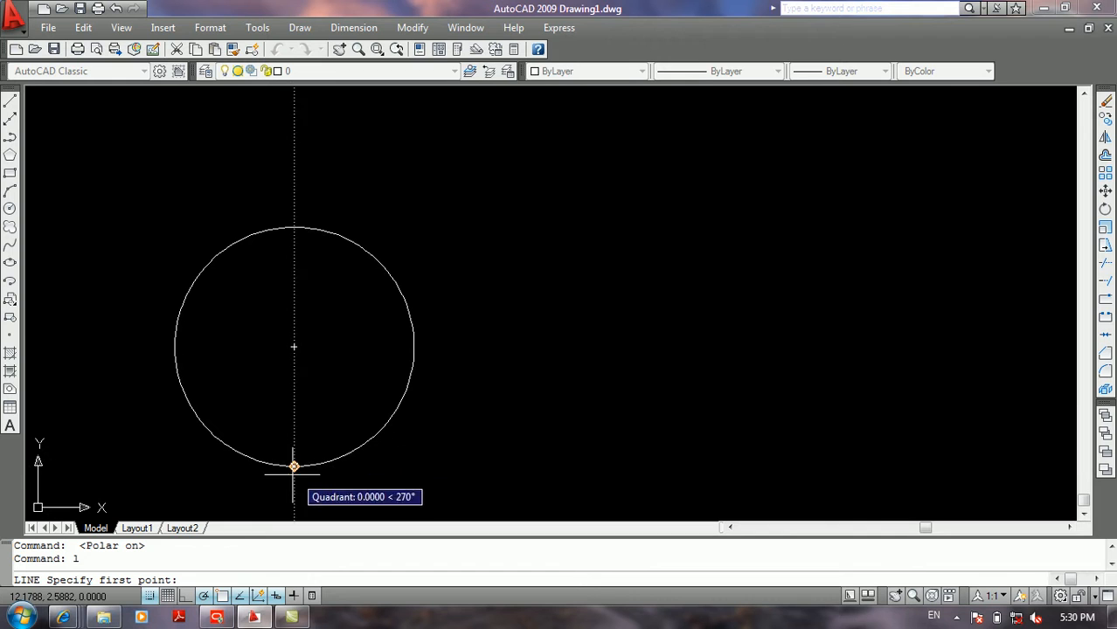
key("Return")
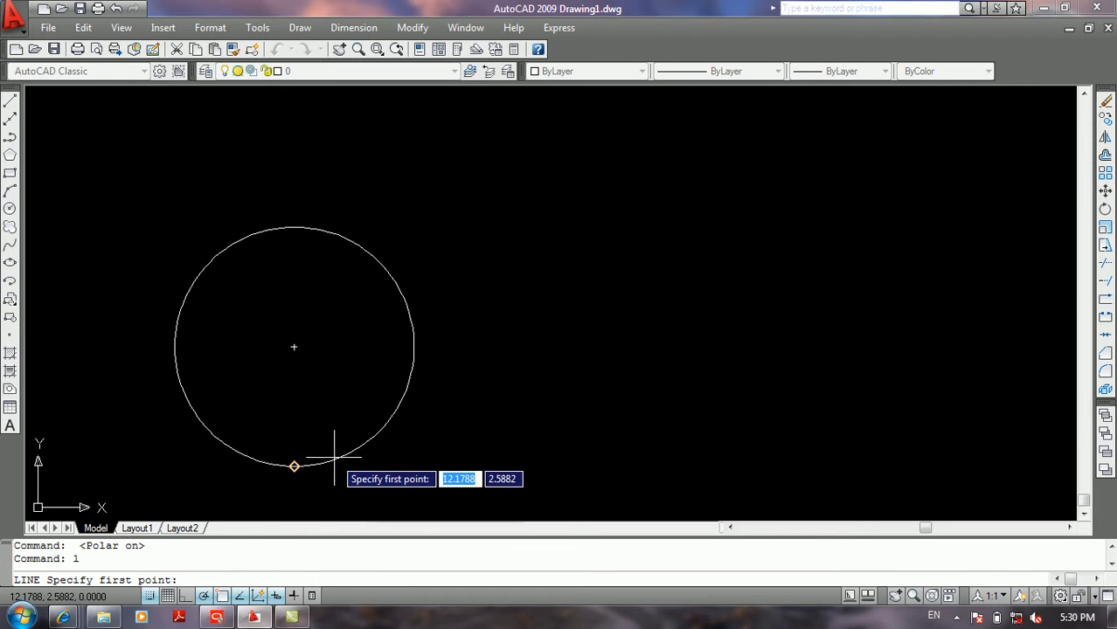
key("Escape")
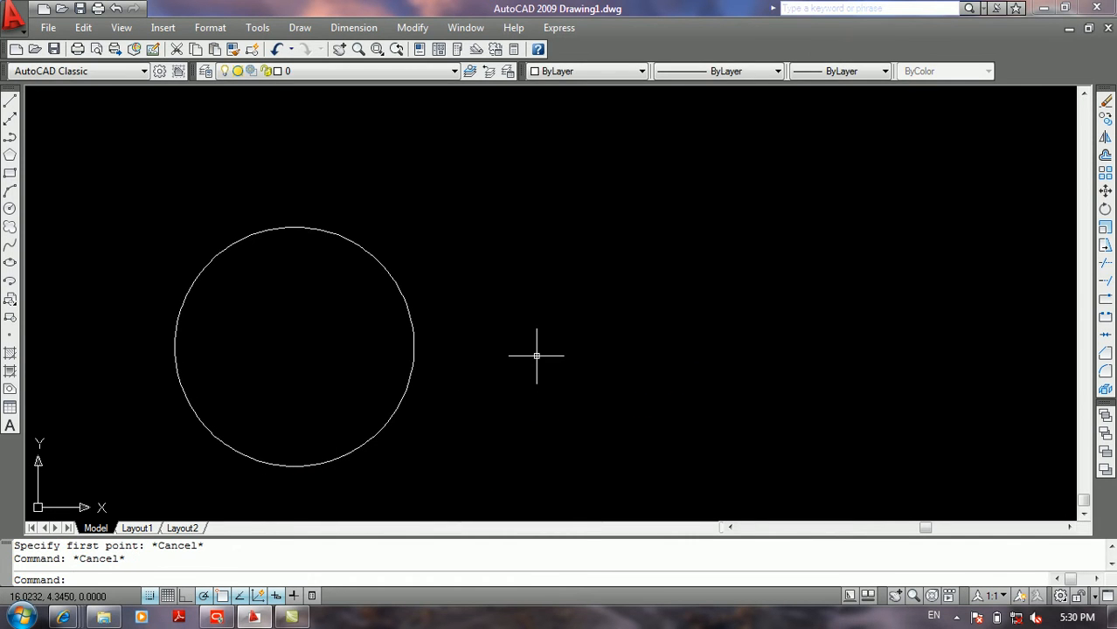
Step: Draw a three-point arc curving around the upper right of the circle
type("a")
key("Return")
left_click(536, 355)
left_click(478, 194)
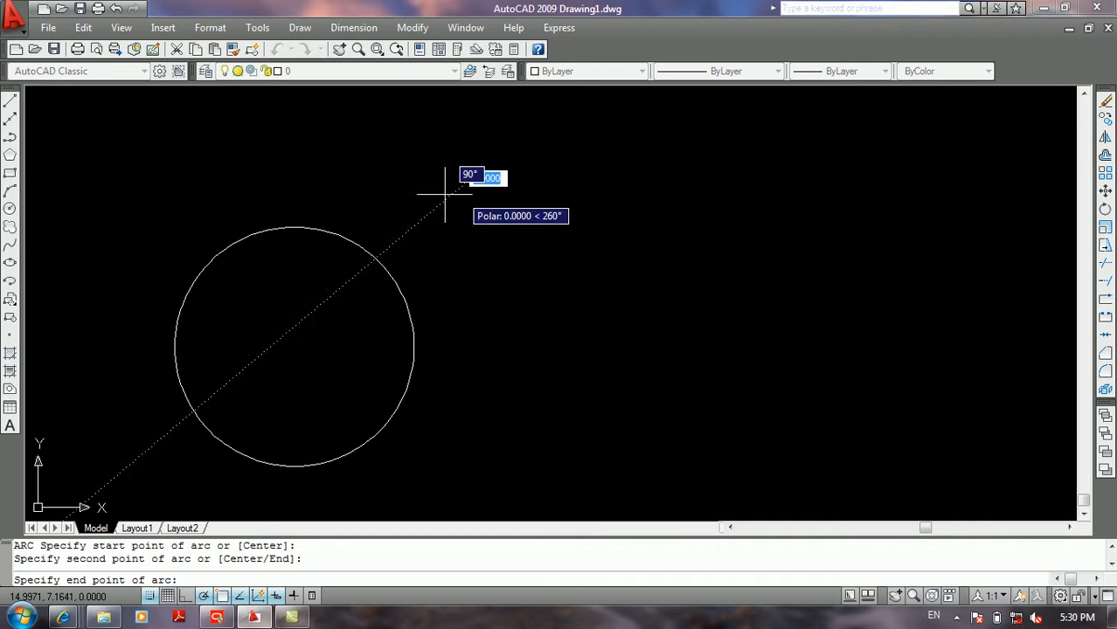
left_click(301, 187)
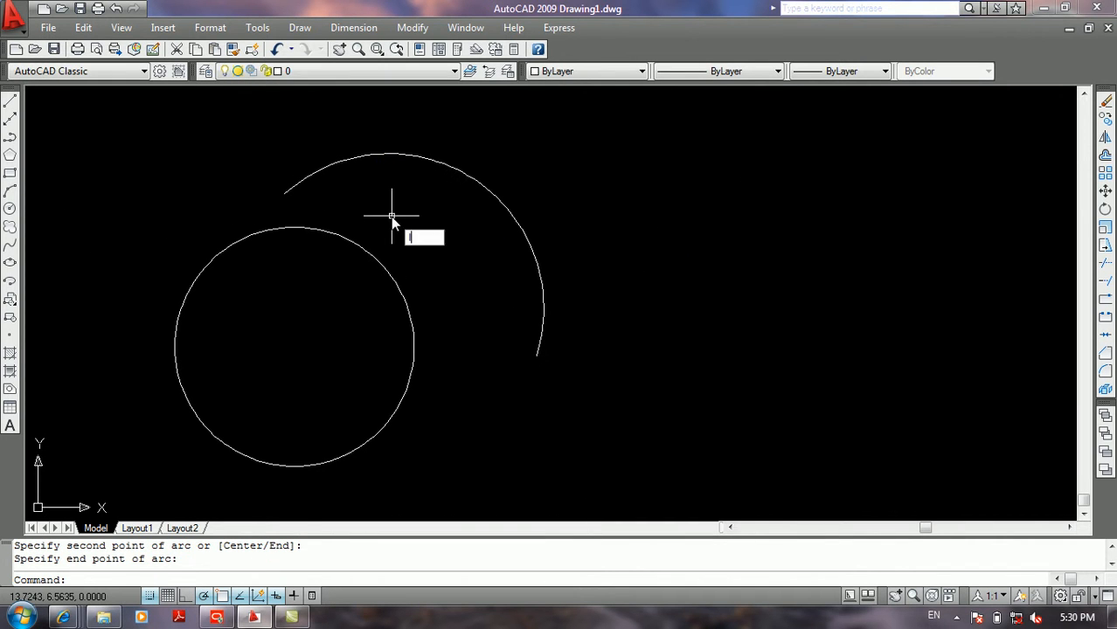
Step: Examine extension tracking along the arc and tangent continuation from its end with the Line command, and cancel the line
type("l")
key("Return")
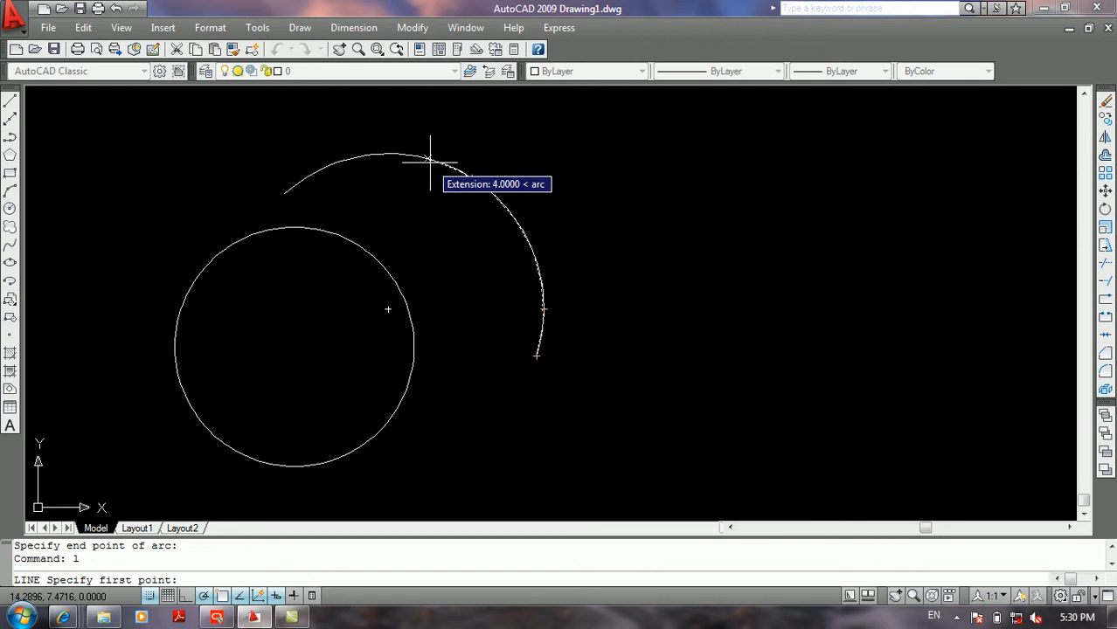
key("Return")
key("Return")
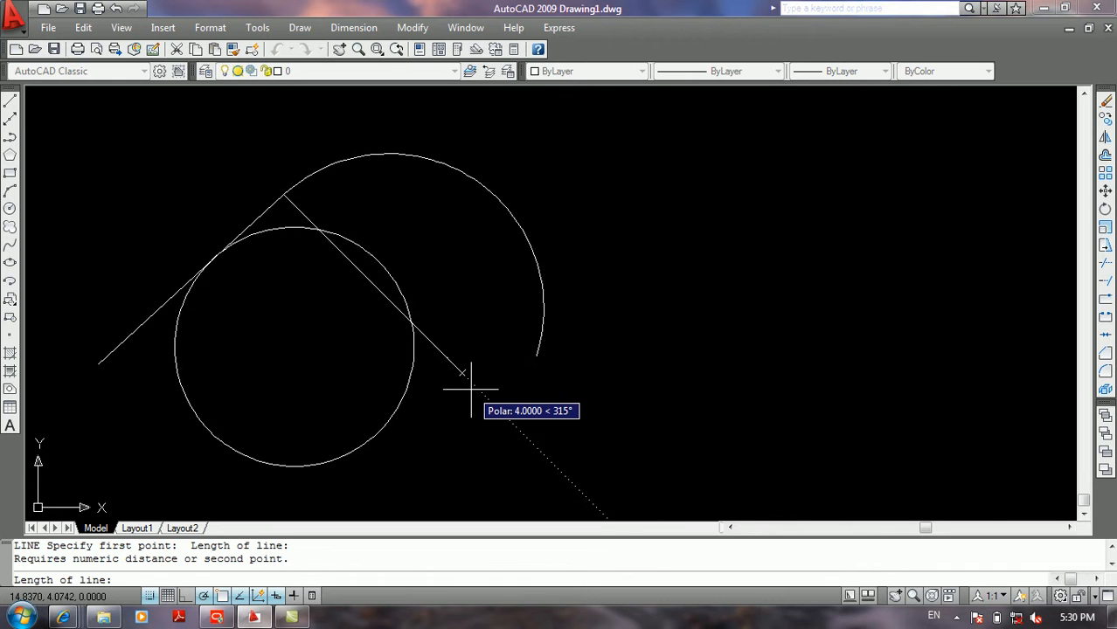
key("Escape")
key("Escape")
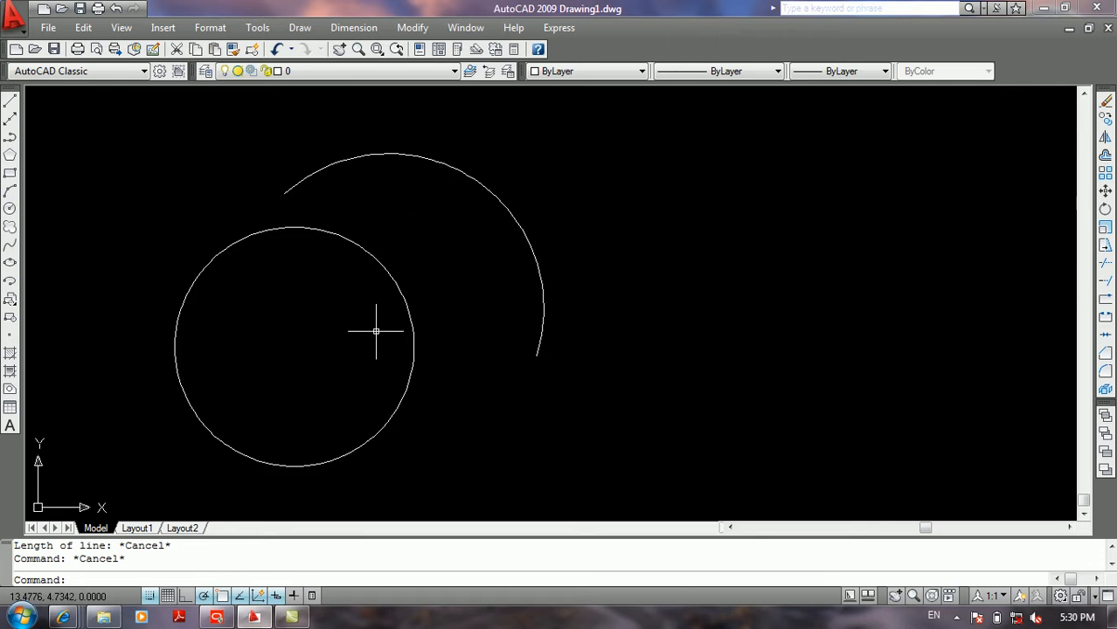
Step: Try to switch the snap type to Grid snap and turn on the grid in the drafting settings
middle_click_drag(441, 236, 520, 206)
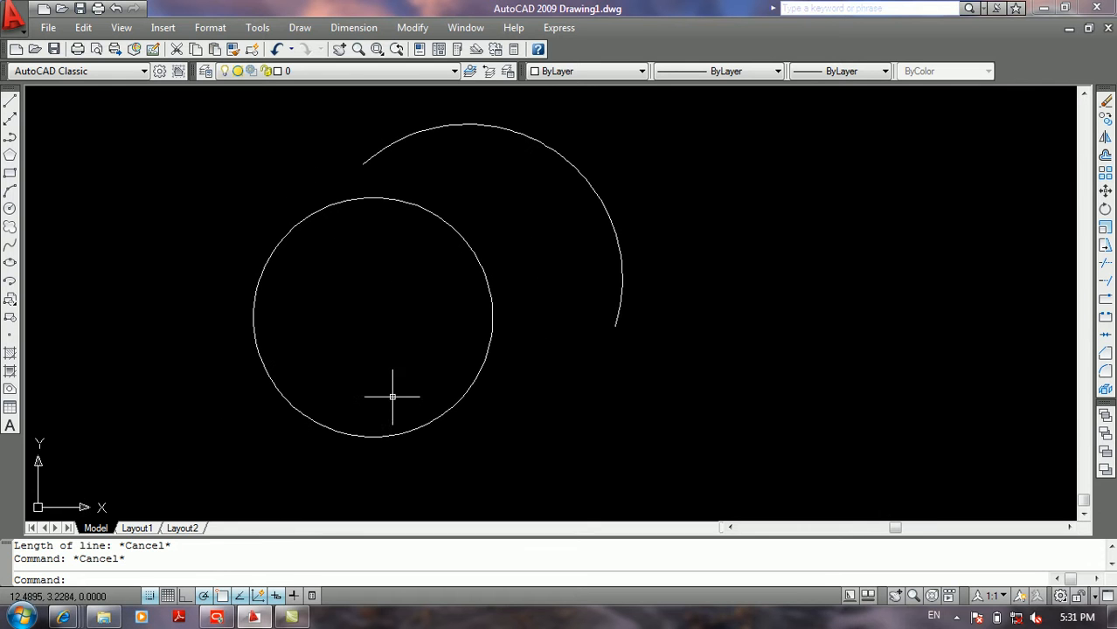
right_click(156, 594)
left_click(194, 559)
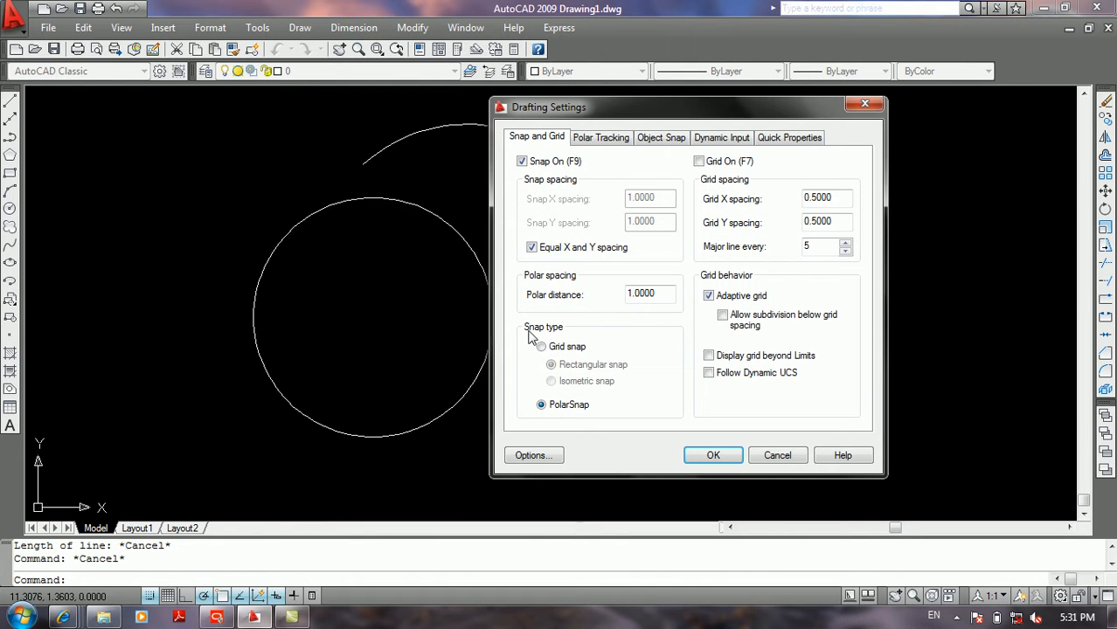
left_click(541, 347)
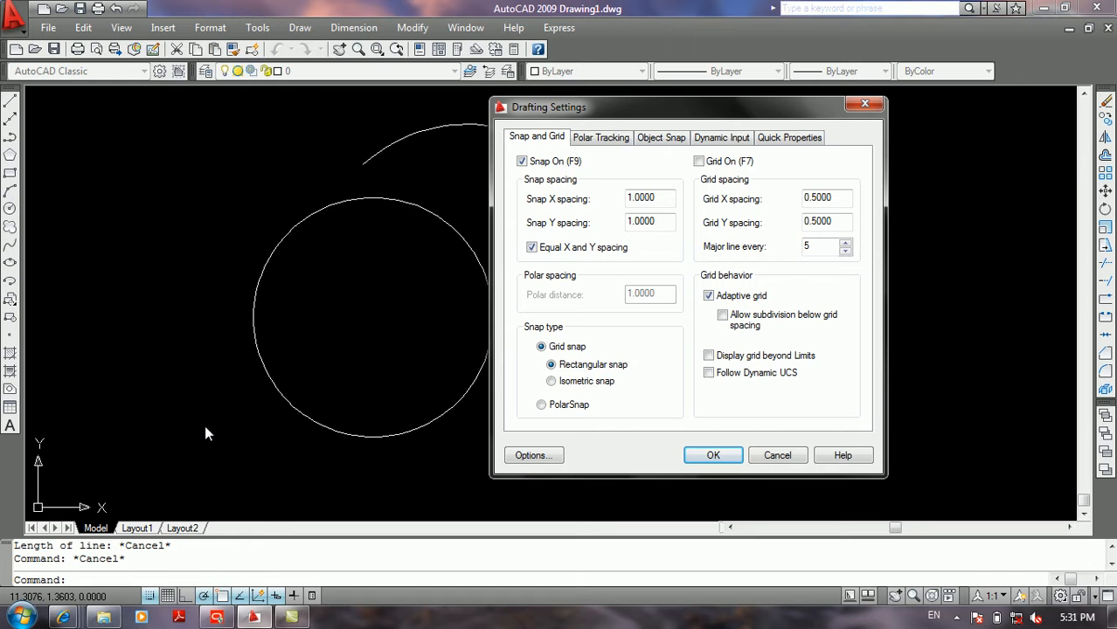
left_click(699, 162)
left_click(721, 458)
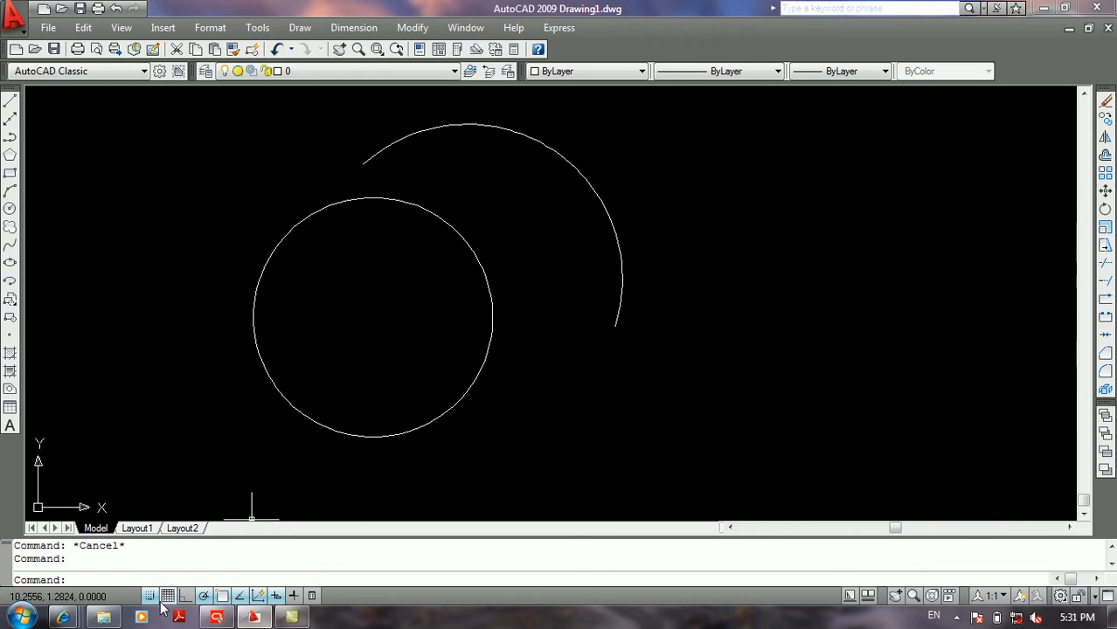
Step: With the grid on, set the snap type to rectangular Grid snap and the grid X and Y spacing to 1
right_click(167, 596)
left_click(212, 572)
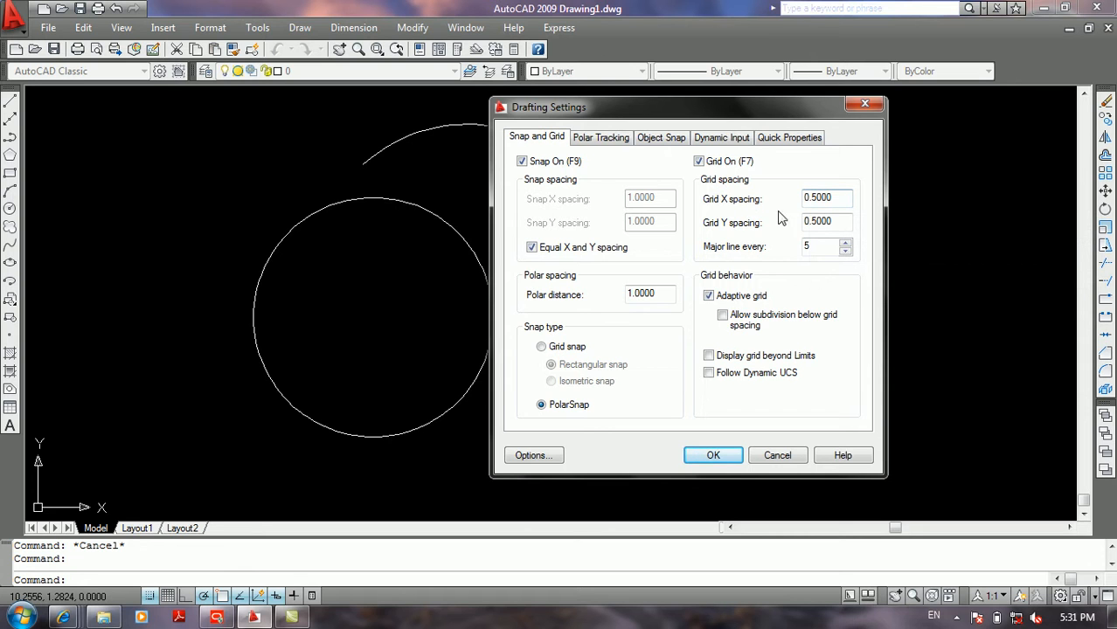
double_click(845, 195)
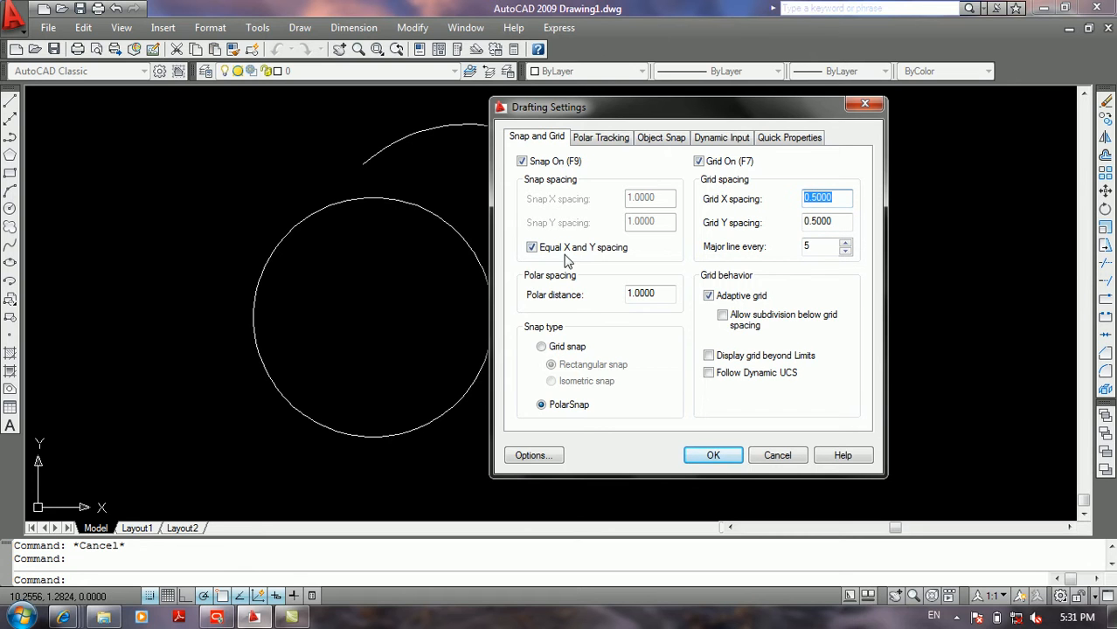
left_click(541, 346)
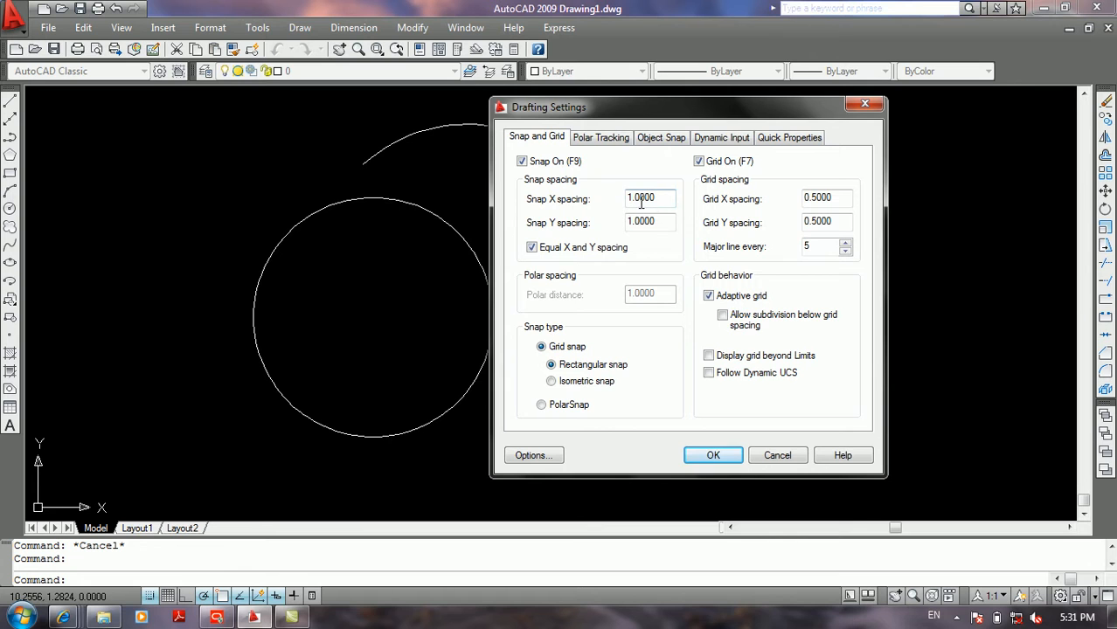
double_click(828, 221)
type("1")
left_click(828, 197)
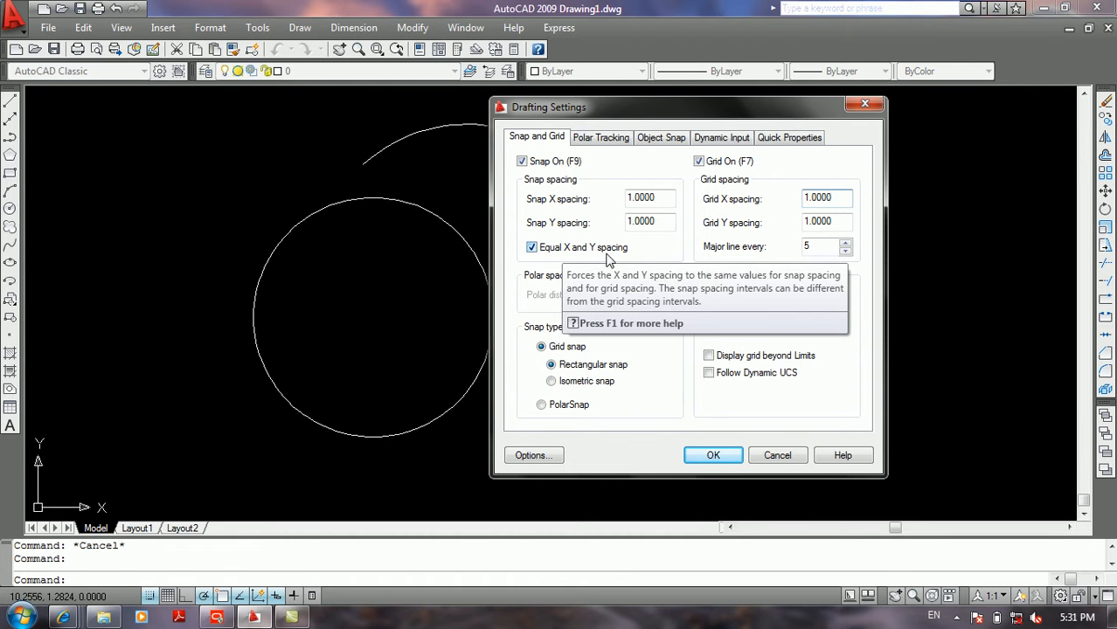
double_click(834, 220)
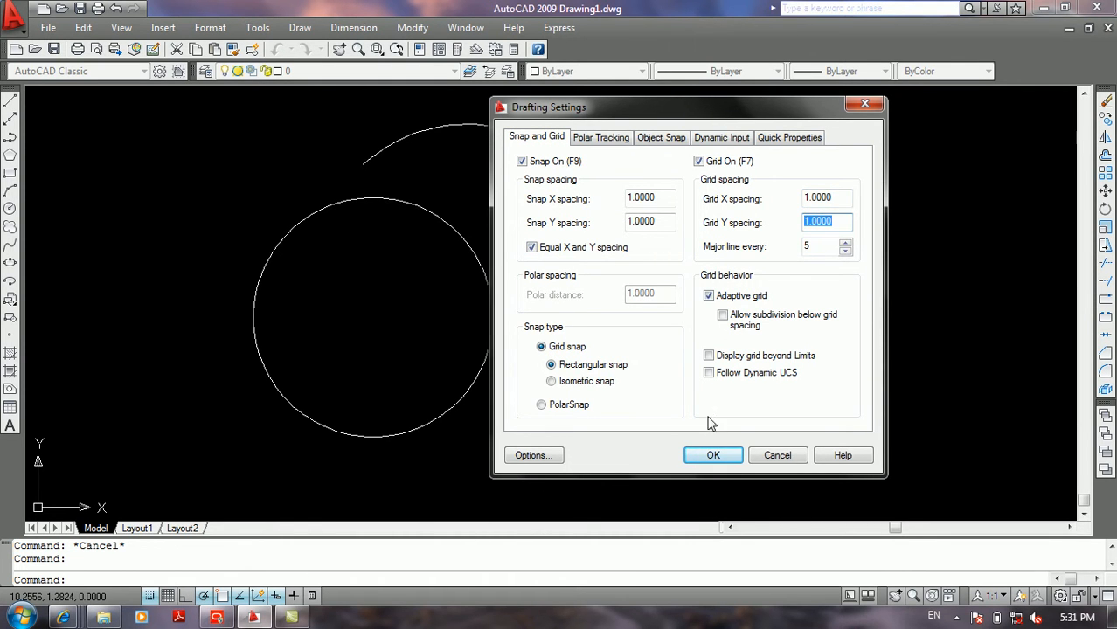
left_click(695, 455)
Step: Examine the grid dots in the drawing, and the major line interval and polar tracking options in the drafting settings
middle_click_drag(426, 349, 619, 373)
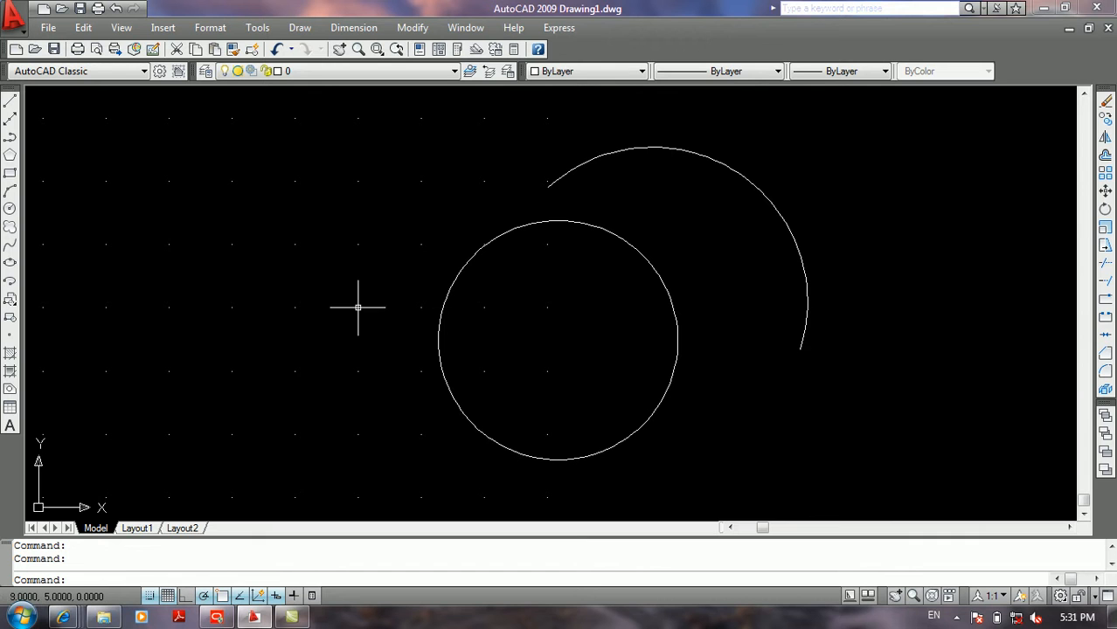
scroll(106, 307, "down", 5)
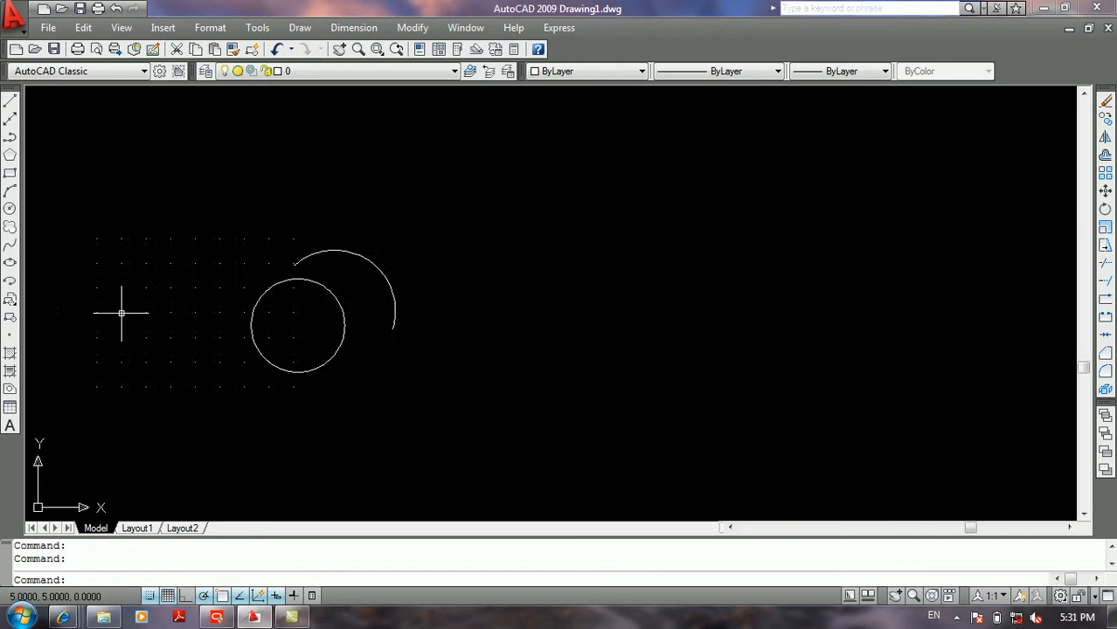
mouse_move(142, 322)
middle_mouse_down()
mouse_move(344, 297)
mouse_move(311, 326)
middle_mouse_up()
scroll(342, 295, "up", 3)
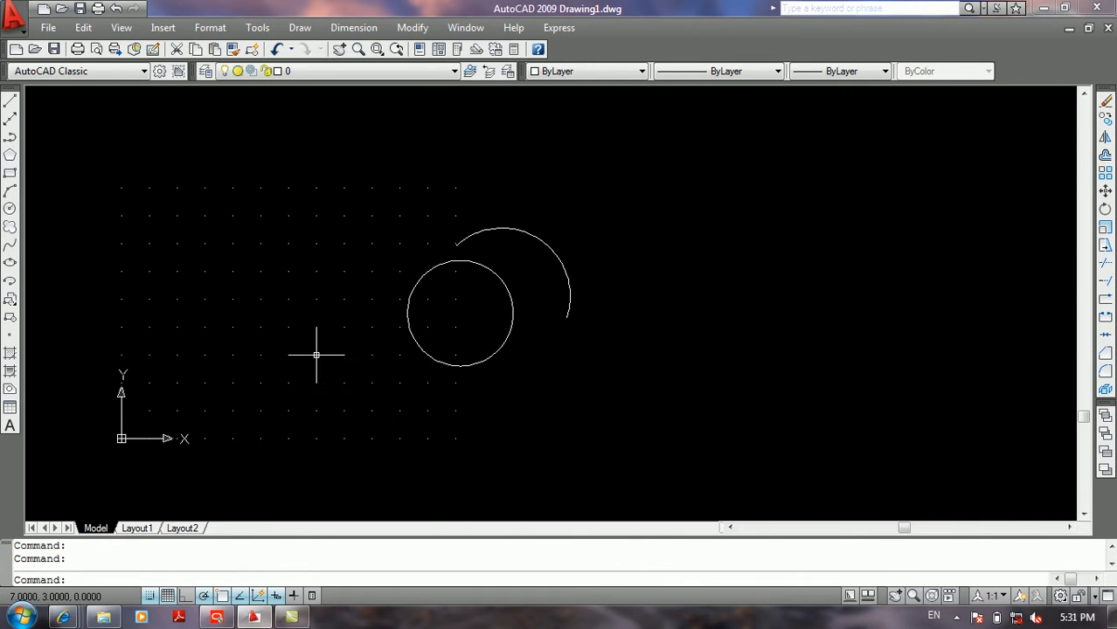
right_click(159, 595)
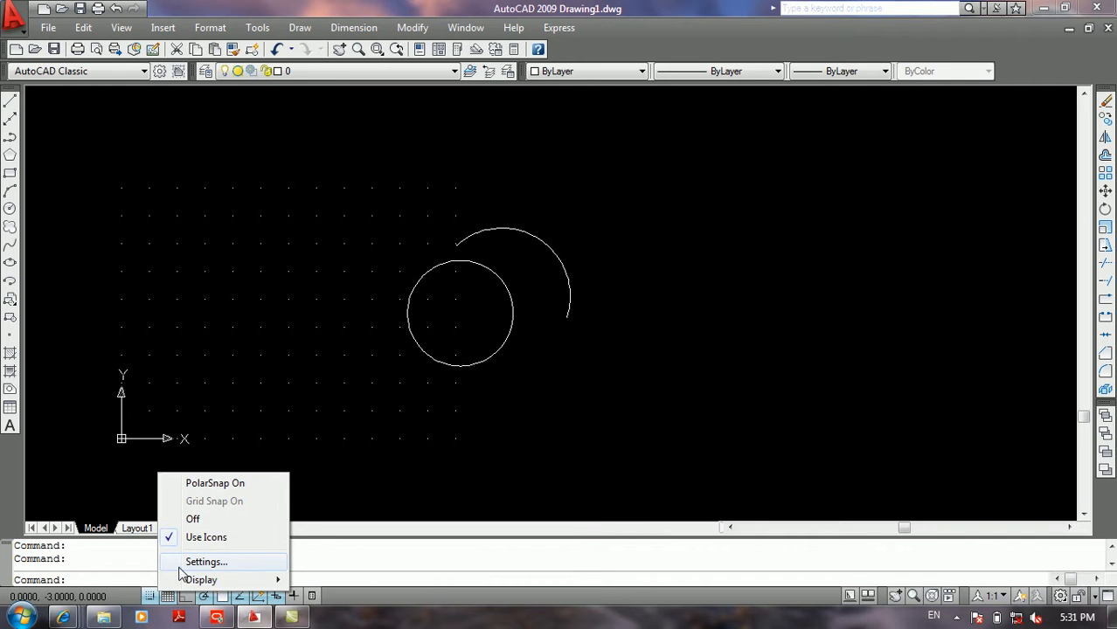
left_click(187, 562)
double_click(823, 248)
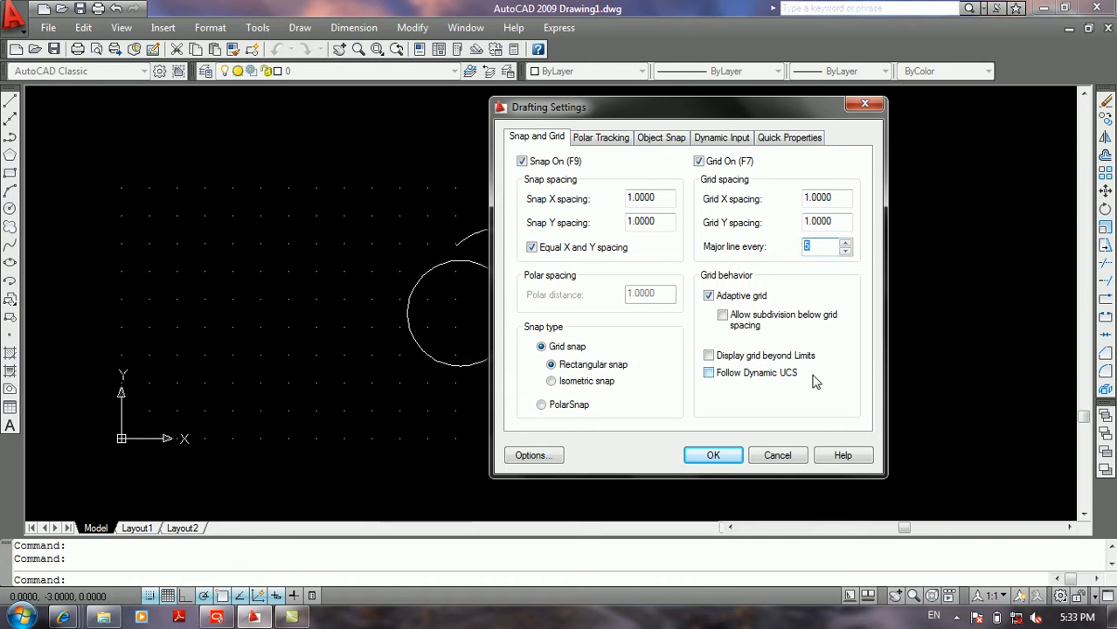
left_click(607, 142)
left_click(776, 455)
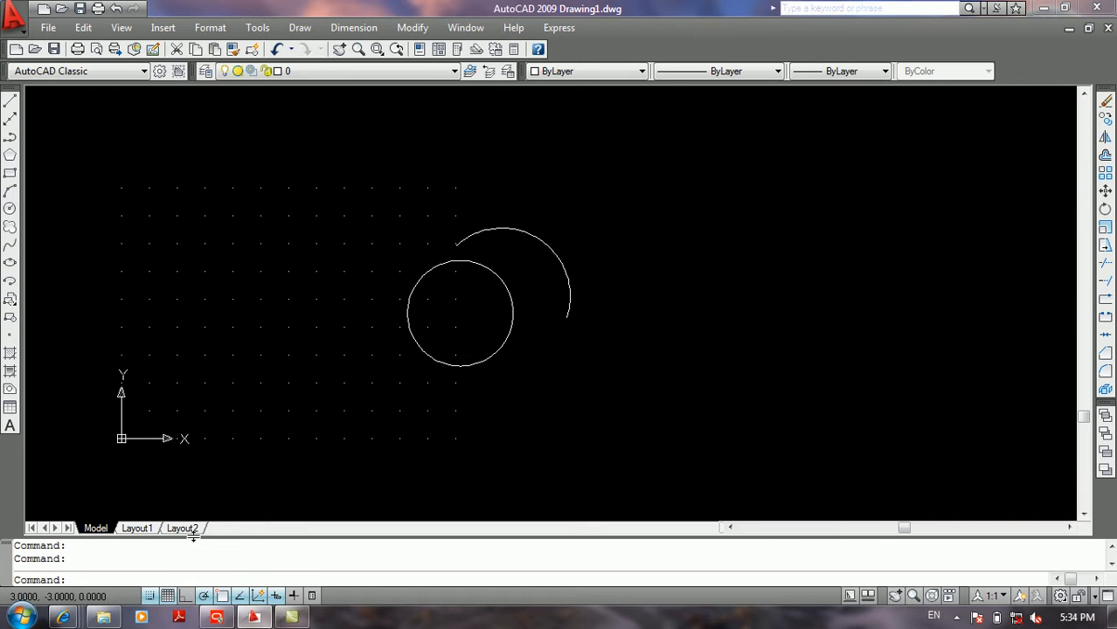
Step: Turn off the grid display and snap mode
left_click(167, 595)
left_click(149, 595)
scroll(332, 345, "up", 3)
middle_click_drag(315, 342, 382, 319)
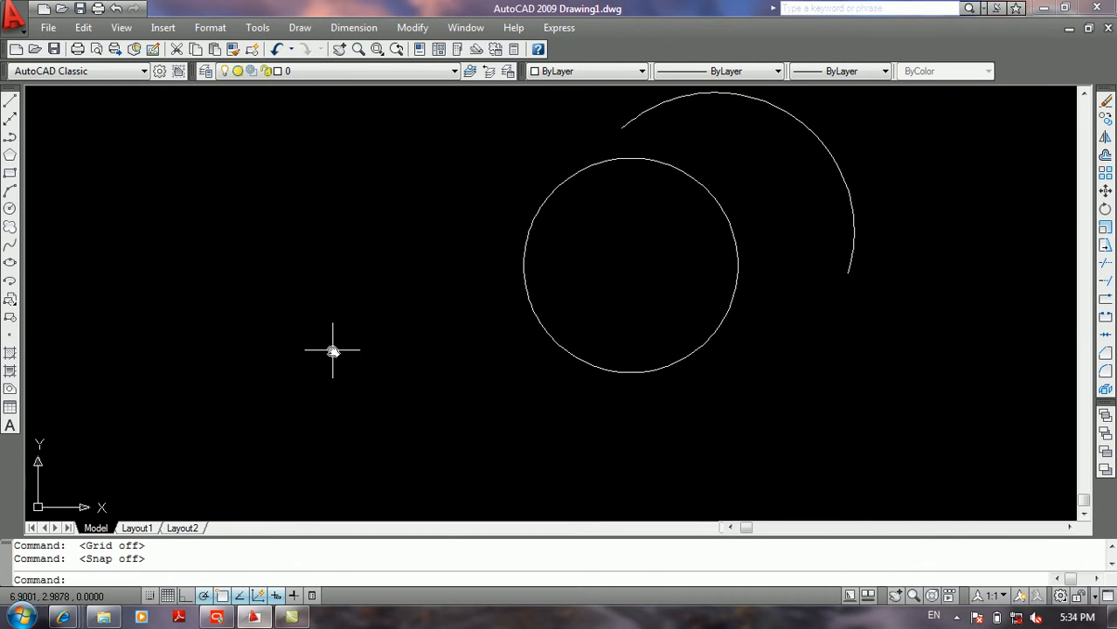
middle_click_drag(331, 348, 471, 319)
Step: Draw a short slanted line segment in the empty area left of the circle with the Line command
type("l")
key("Return")
left_click(200, 330)
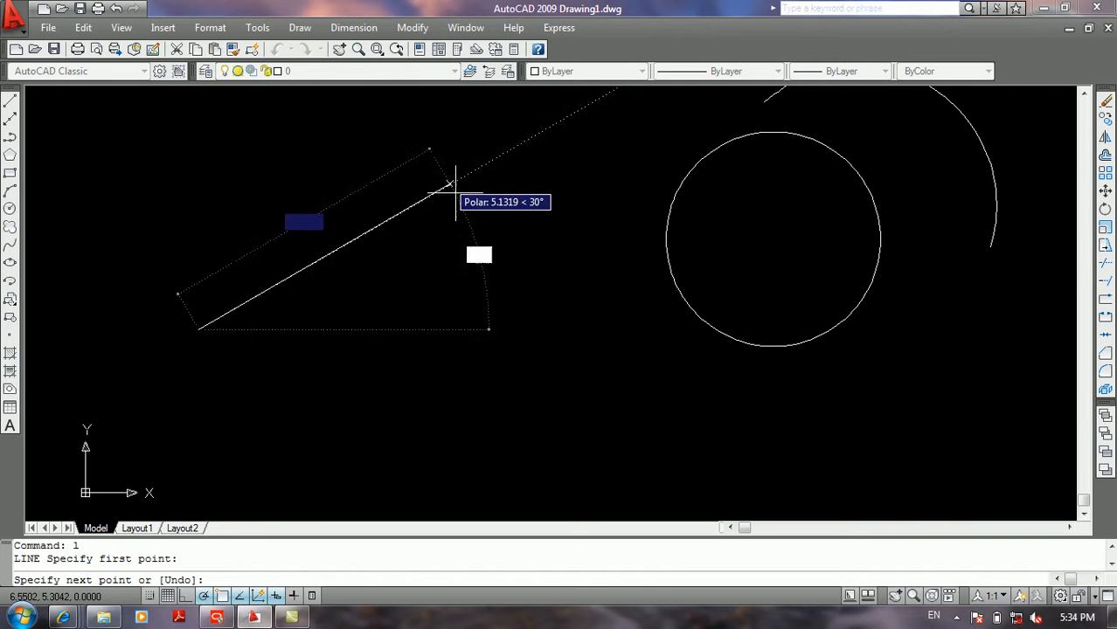
left_click(133, 275)
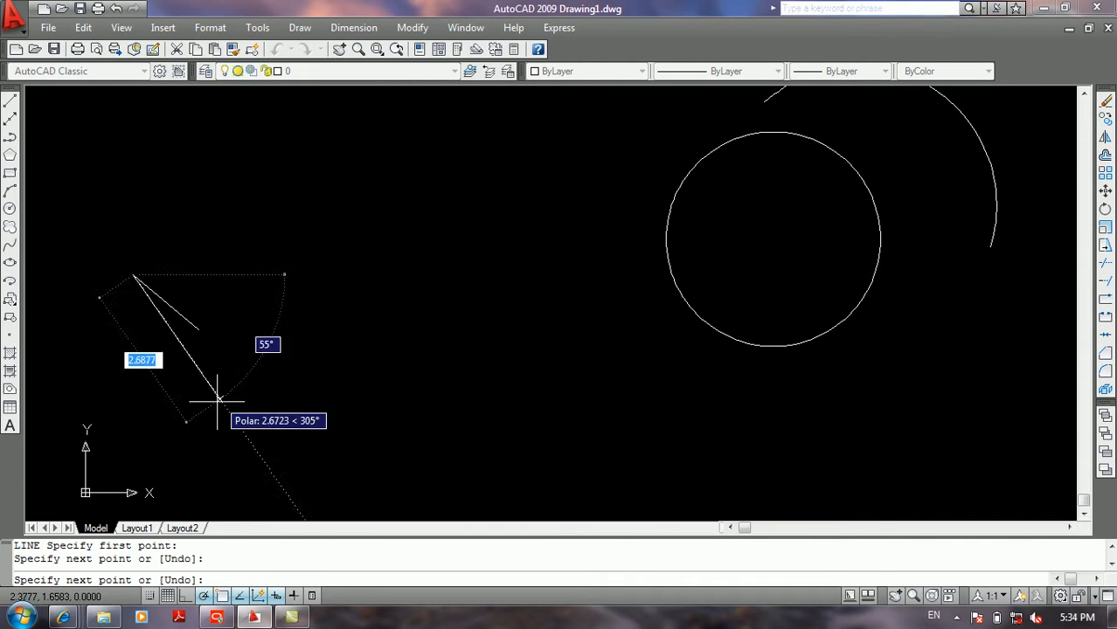
Step: Turn on Ortho mode and continue the line with four alternating vertical and horizontal segments in a stepped shape
left_click(186, 598)
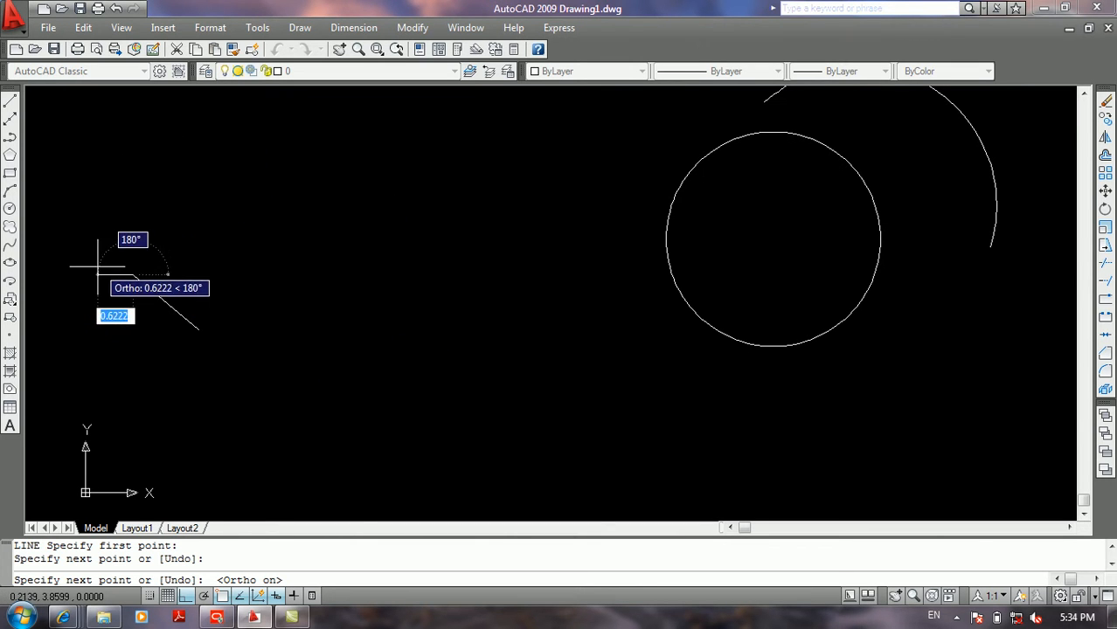
left_click(122, 369)
left_click(290, 367)
left_click(297, 221)
left_click(504, 229)
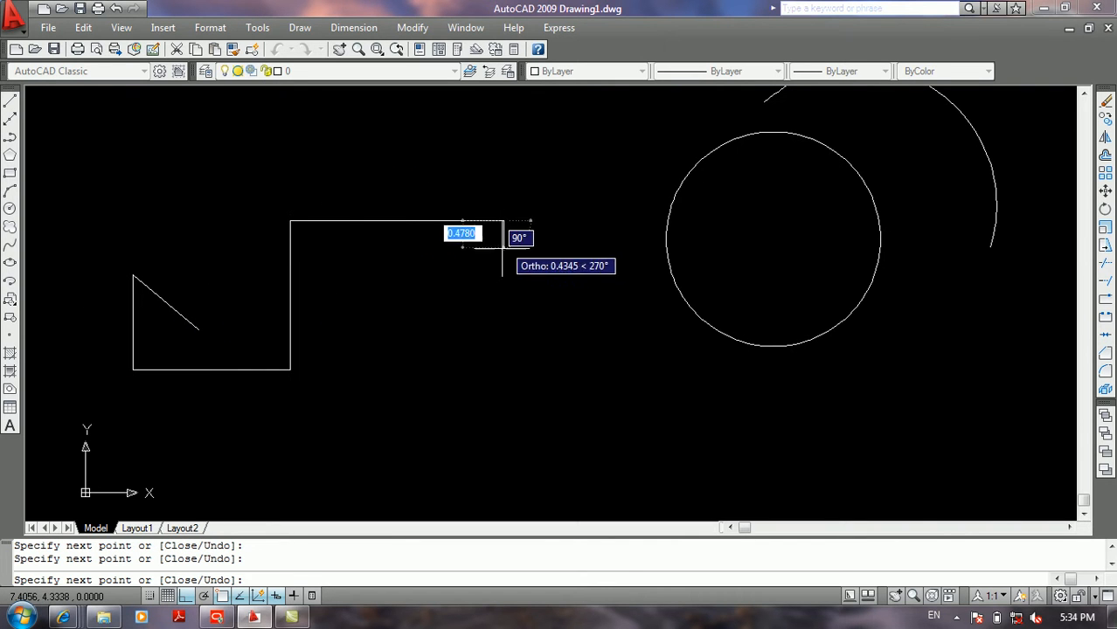
key("Return")
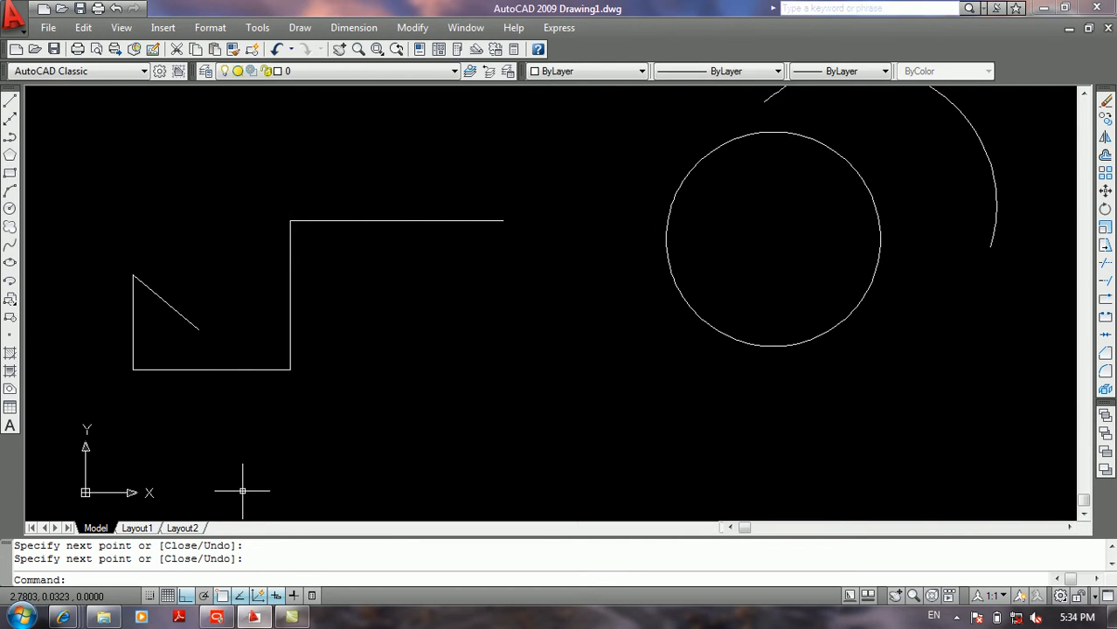
Step: Turn on polar tracking and set its increment angle to 45 in the drafting settings
right_click(202, 603)
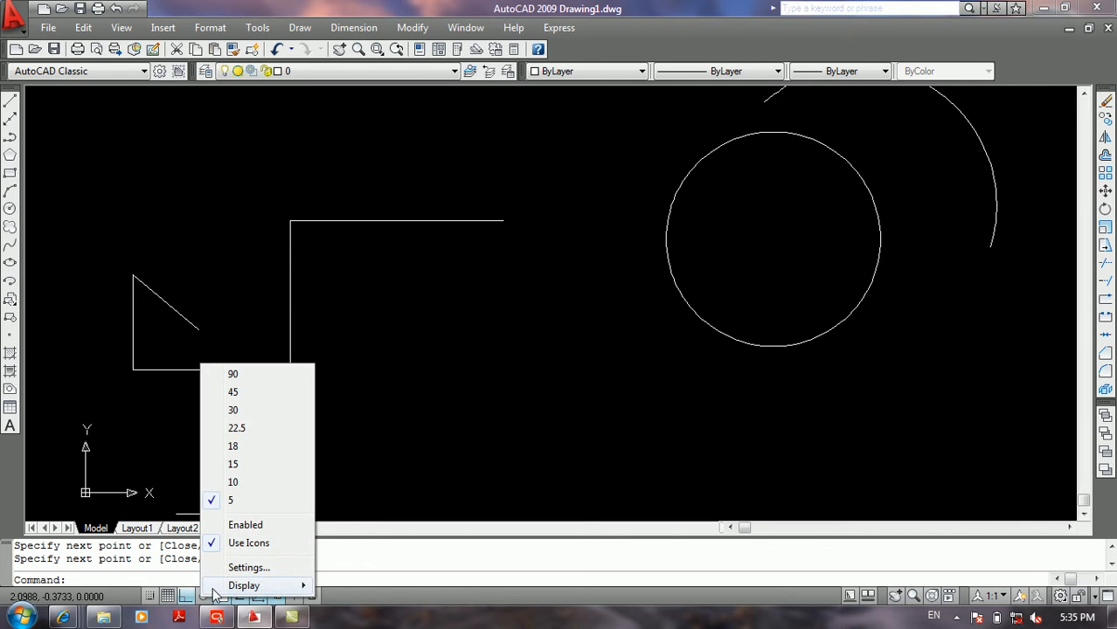
left_click(238, 566)
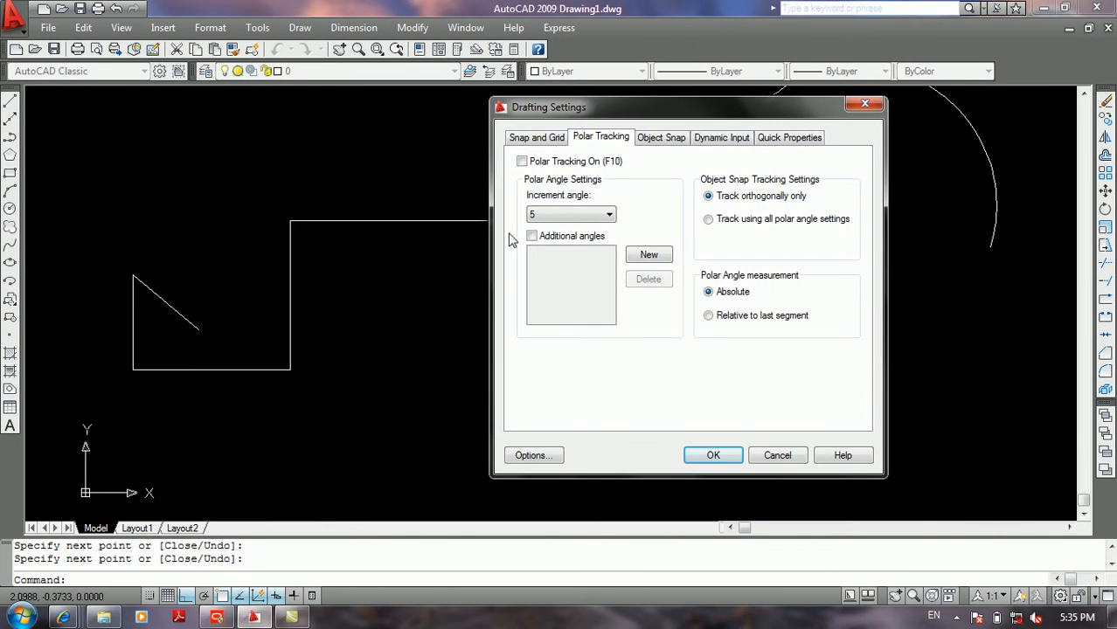
left_click(539, 166)
left_click(560, 215)
left_click(545, 236)
left_click(713, 456)
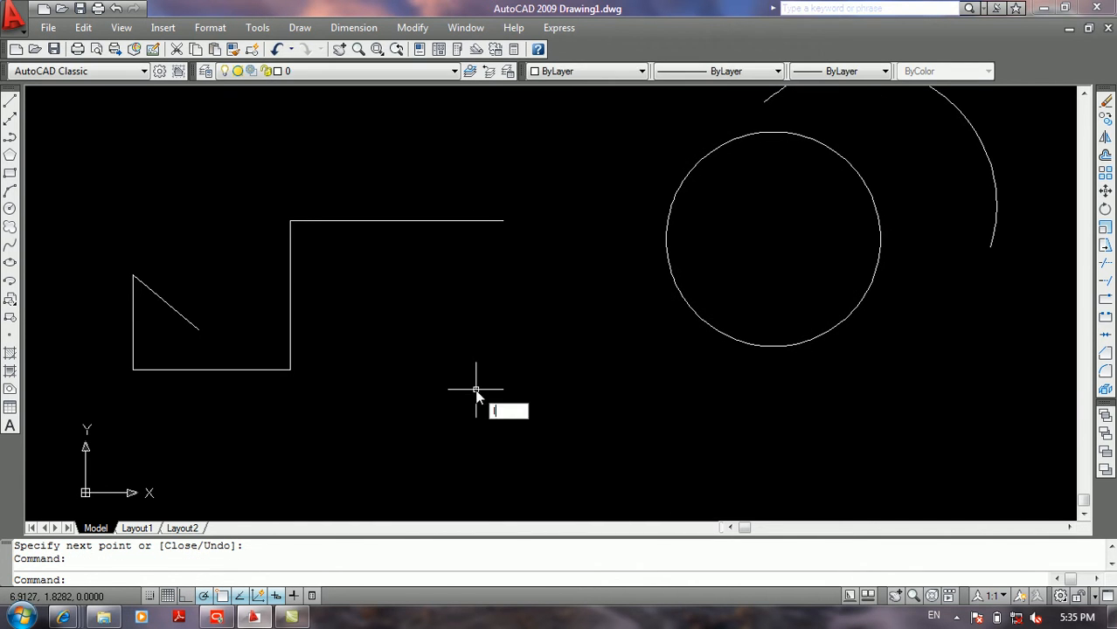
Step: Examine polar tracking at the 45-degree increment with the Line command, and end it without placing a segment
type("l")
key("Return")
left_click(438, 398)
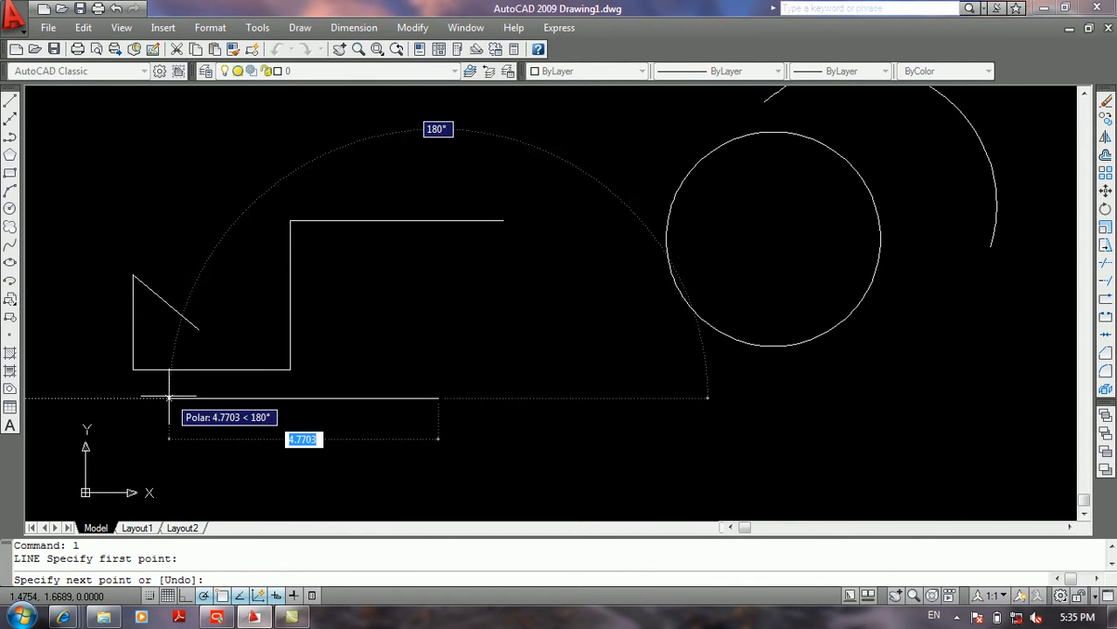
key("Return")
Step: Set the polar tracking increment angle to 22.5
right_click(204, 595)
left_click(253, 565)
left_click(569, 218)
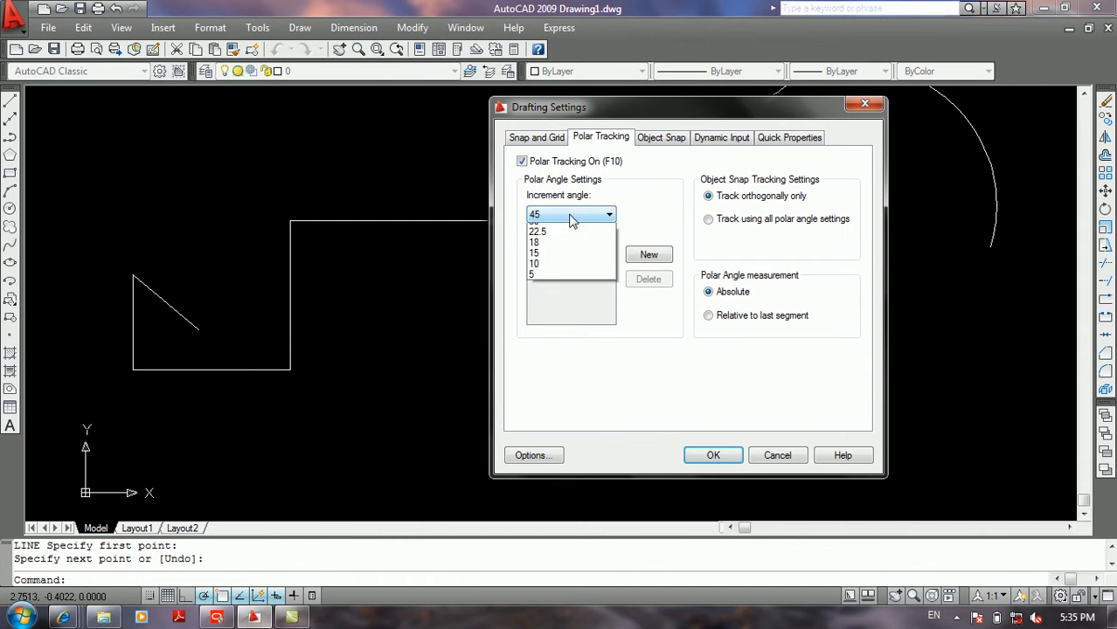
left_click(550, 265)
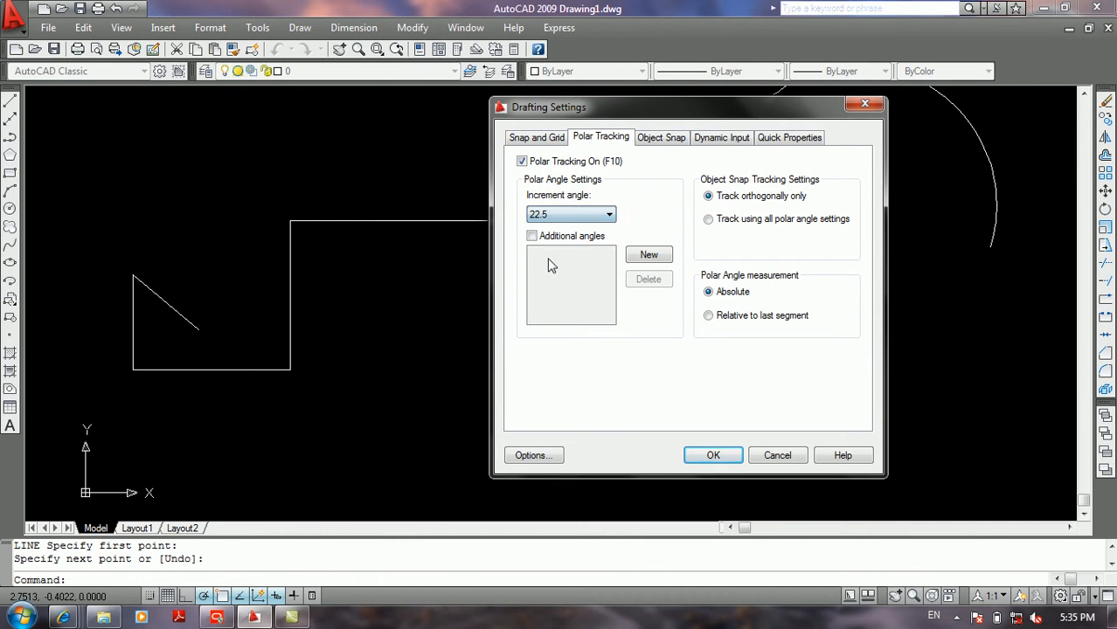
left_click(710, 455)
Step: Examine polar tracking at the 22.5-degree increment with a line started below the circle, and end the command without a segment
type("l")
key("Return")
left_click(659, 437)
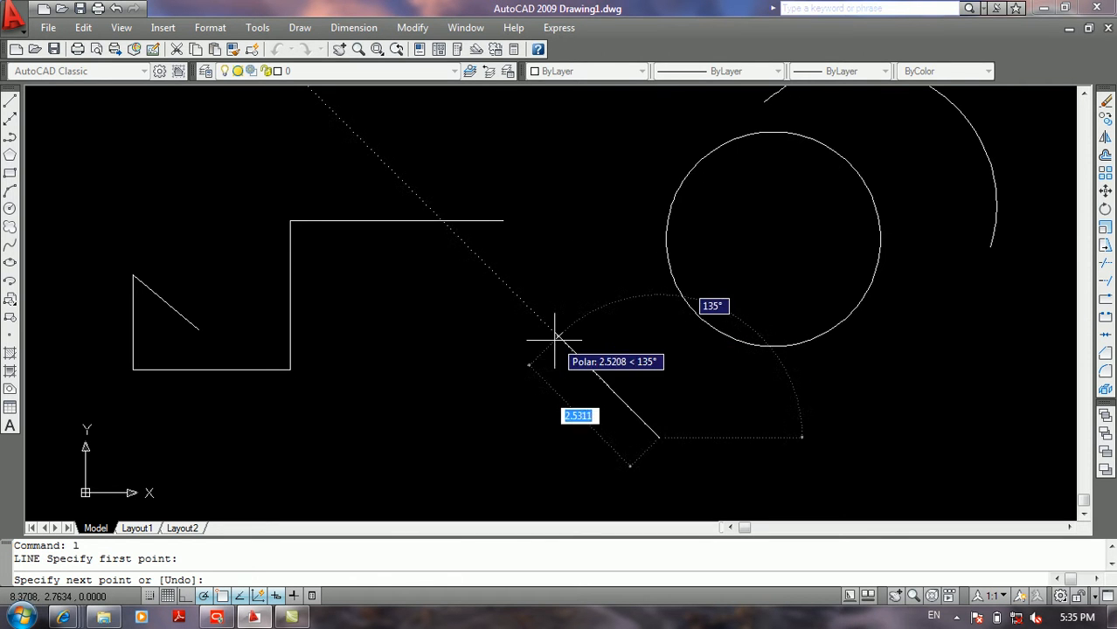
key("Return")
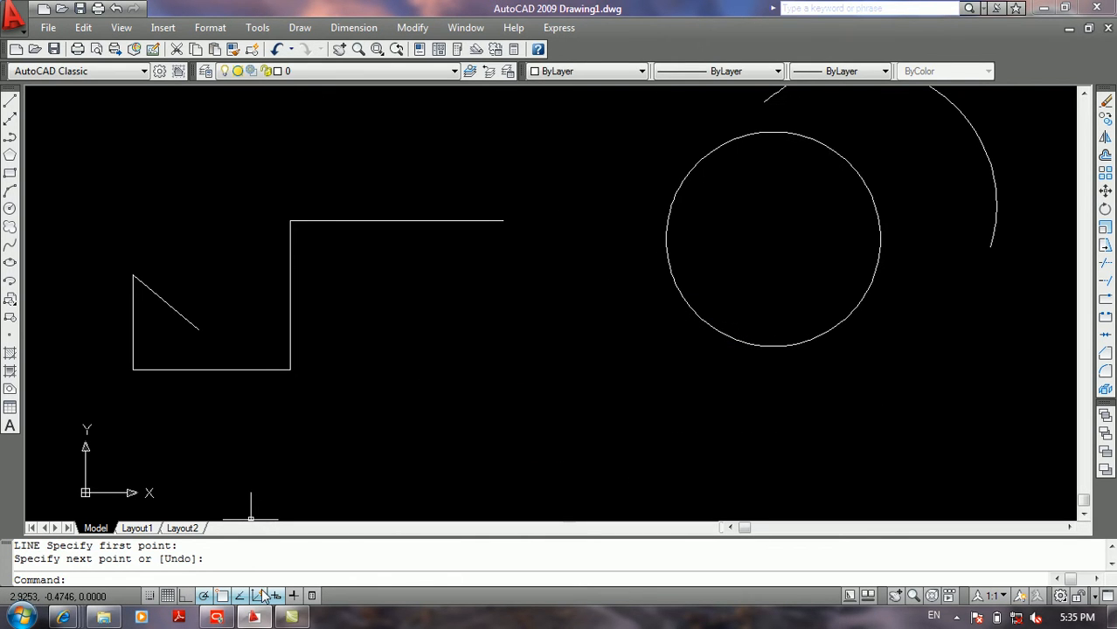
Step: Try enabling additional angles and adding a new one in the polar tracking settings, and disable them again
right_click(207, 600)
left_click(241, 567)
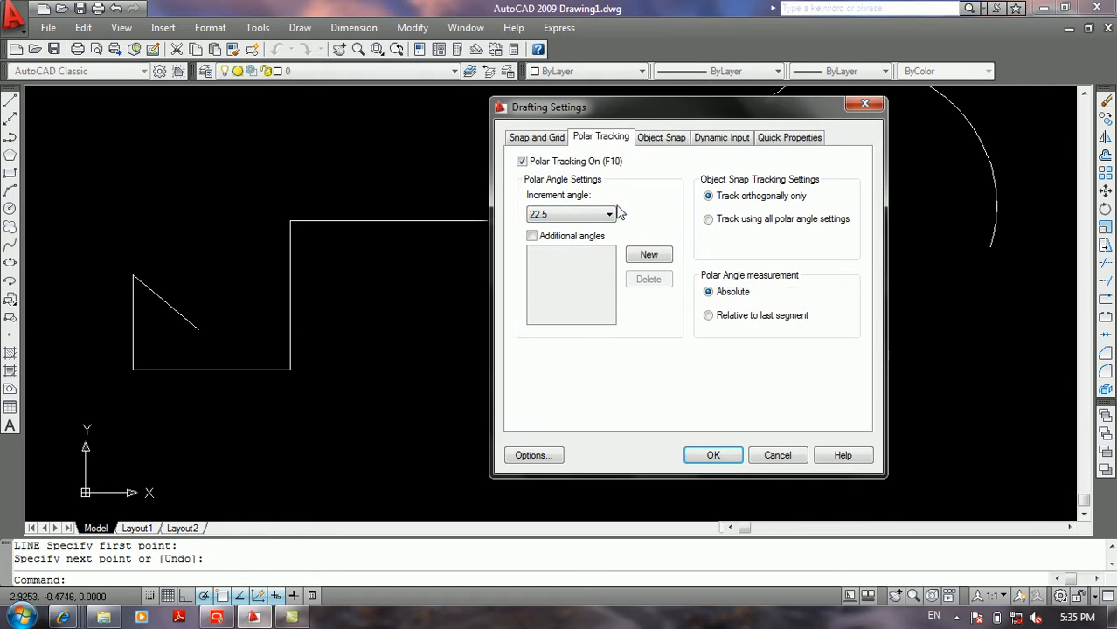
left_click(544, 245)
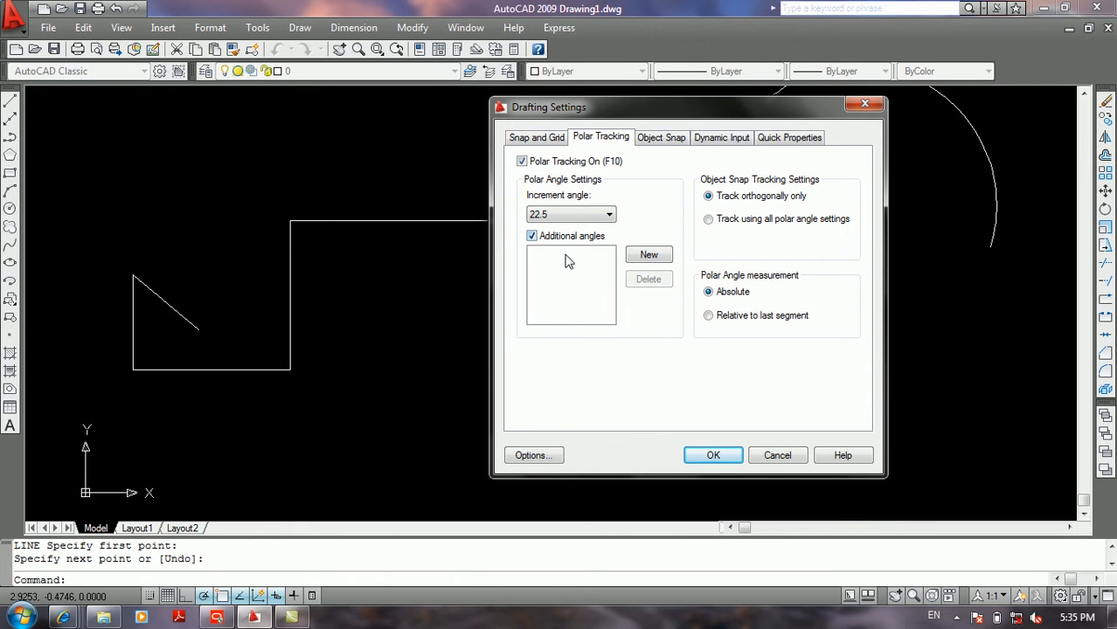
left_click(656, 258)
left_click(582, 238)
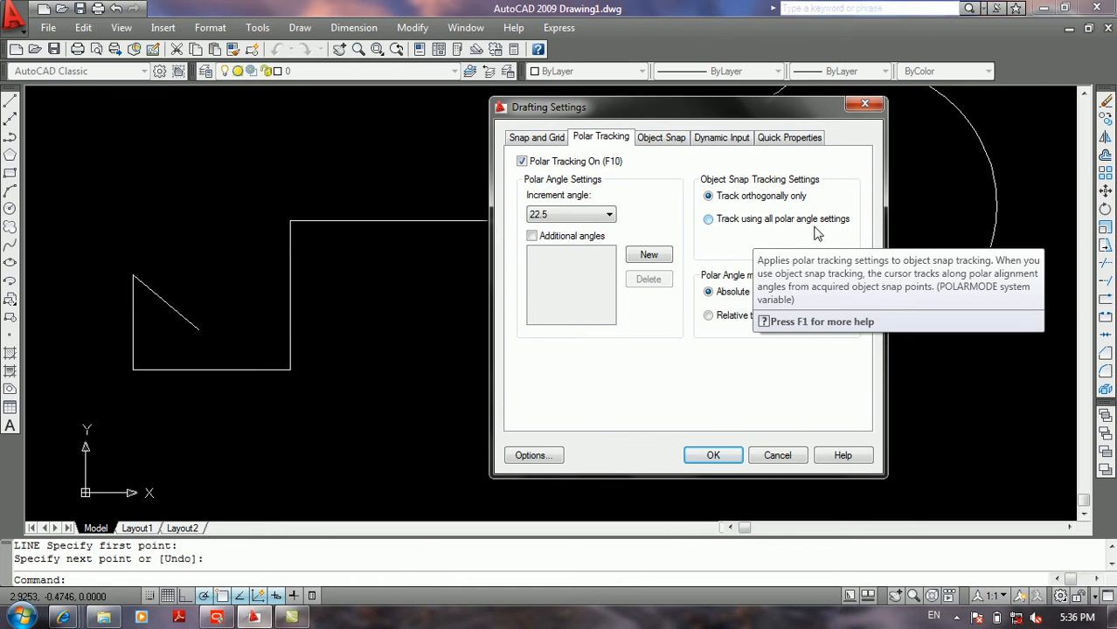
Step: Try a polar increment angle of 90 with object snap tracking using all polar angle settings
left_click(549, 215)
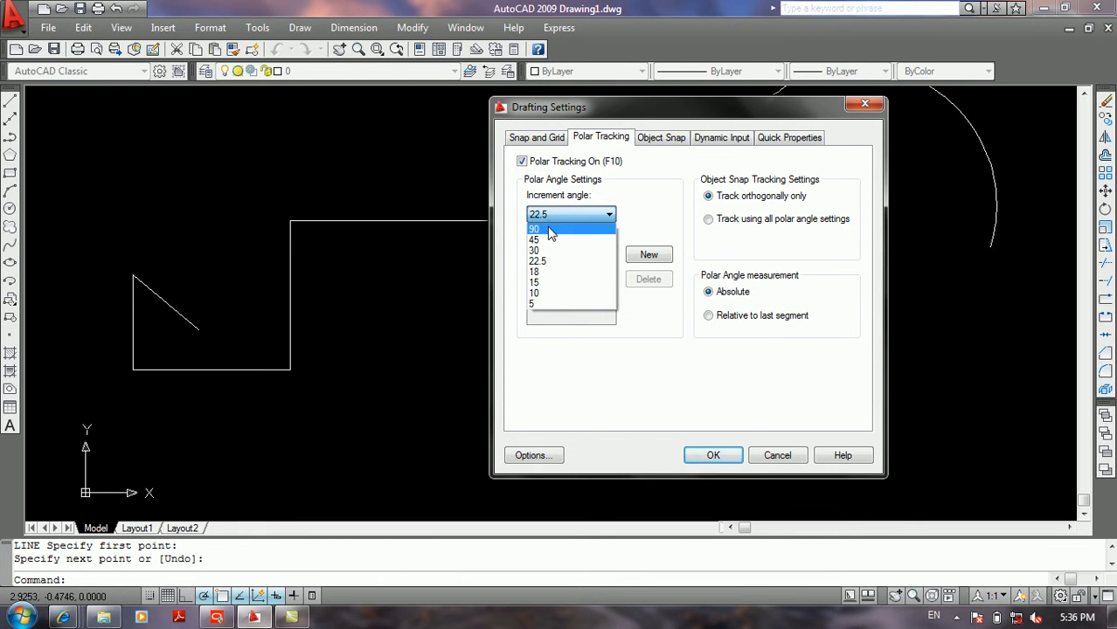
left_click(551, 227)
left_click(744, 226)
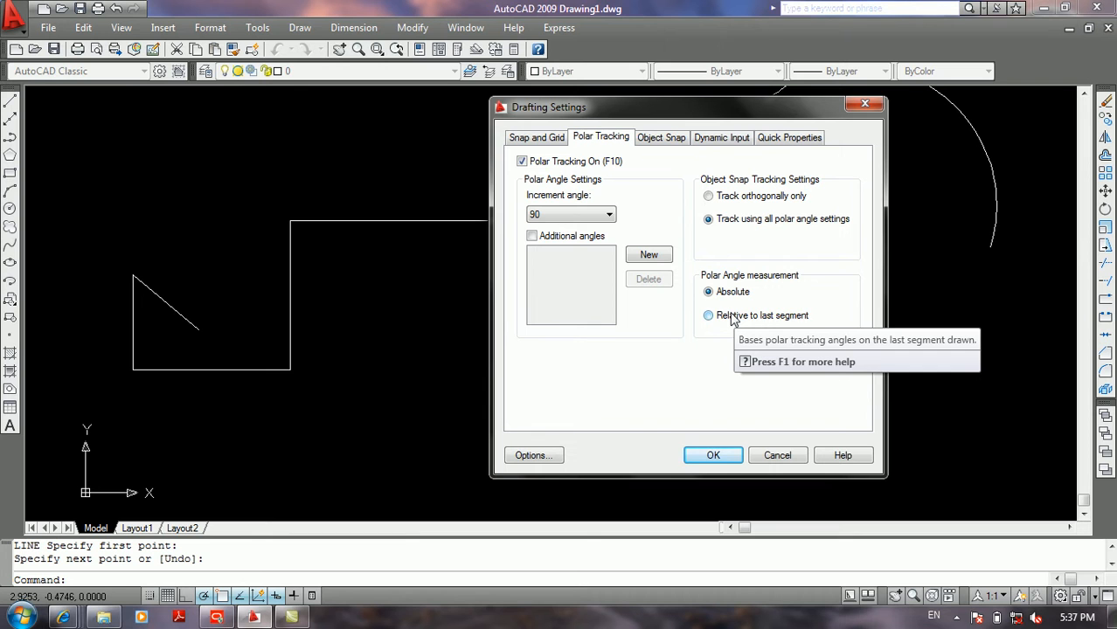
Step: Examine the Object Snap, Dynamic Input and Quick Properties settings, and cancel the drafting settings
left_click(654, 140)
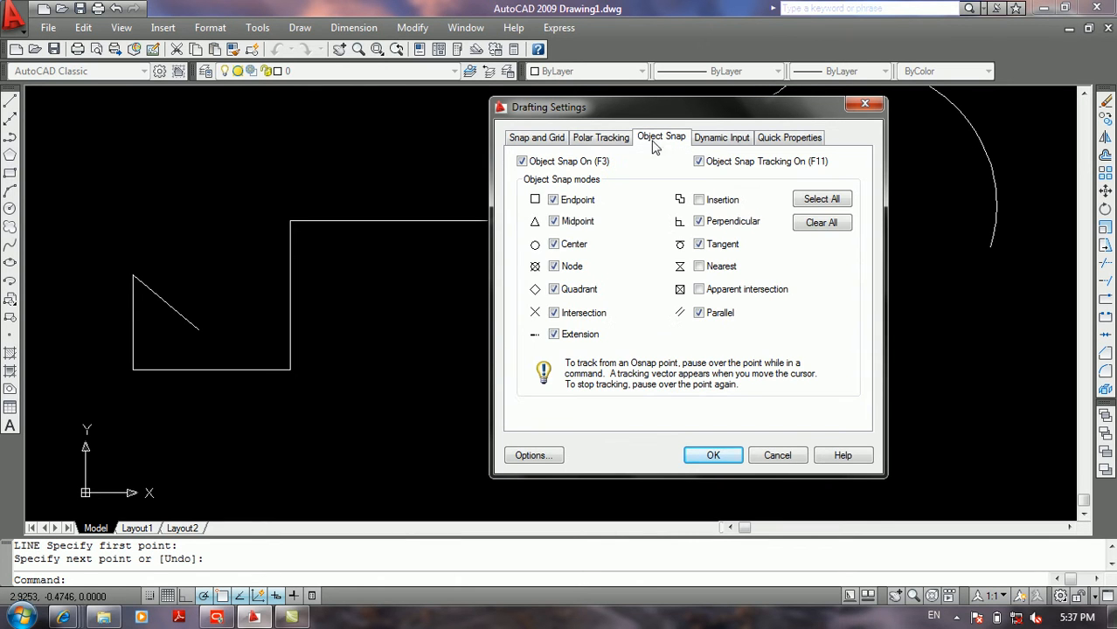
left_click(714, 141)
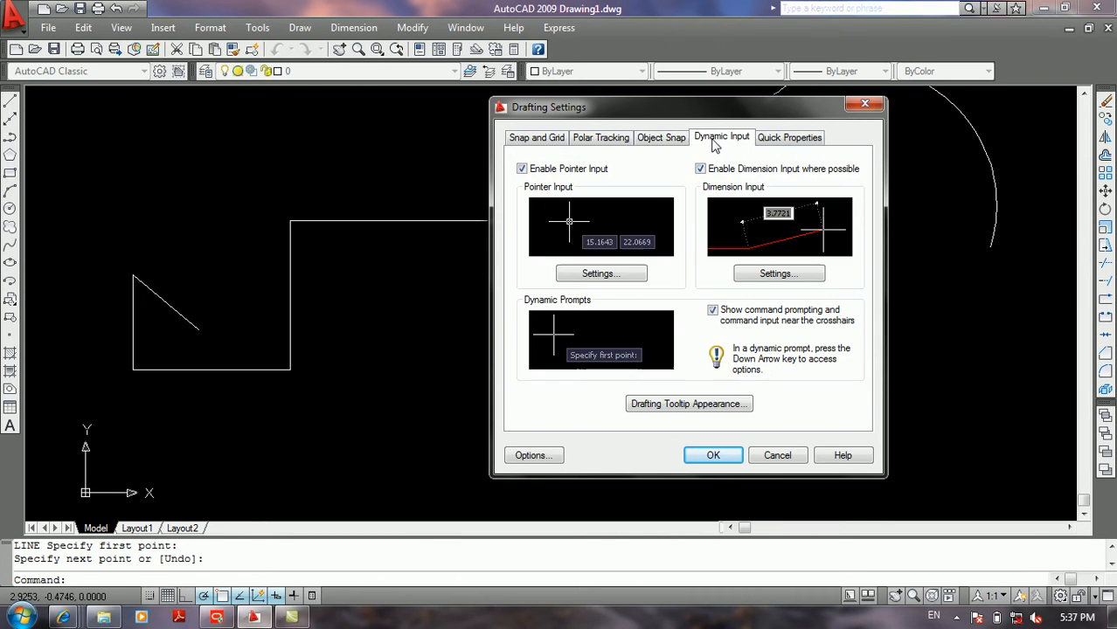
left_click(794, 143)
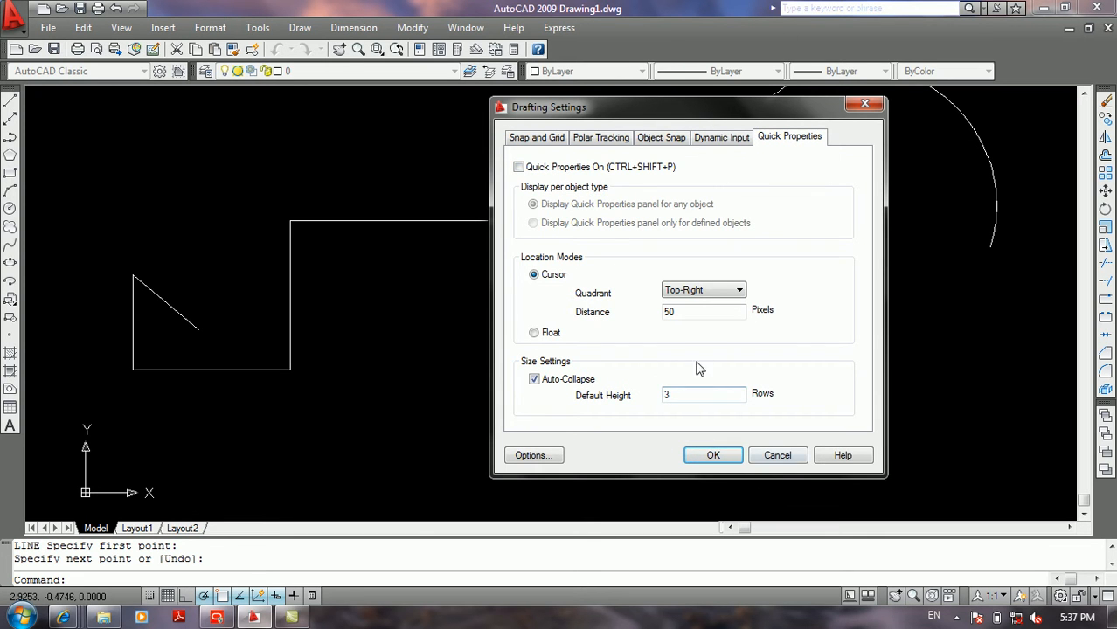
left_click(778, 456)
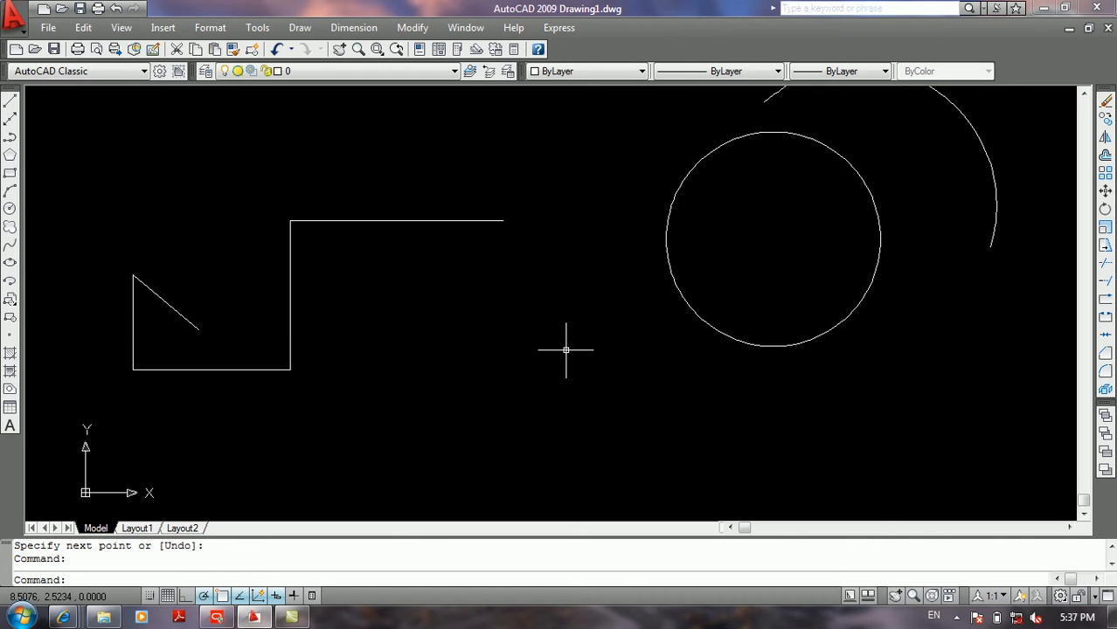
Step: Examine the properties of the upper horizontal line of the stepped shape, and clear the selection
left_click(474, 166)
left_click(335, 310)
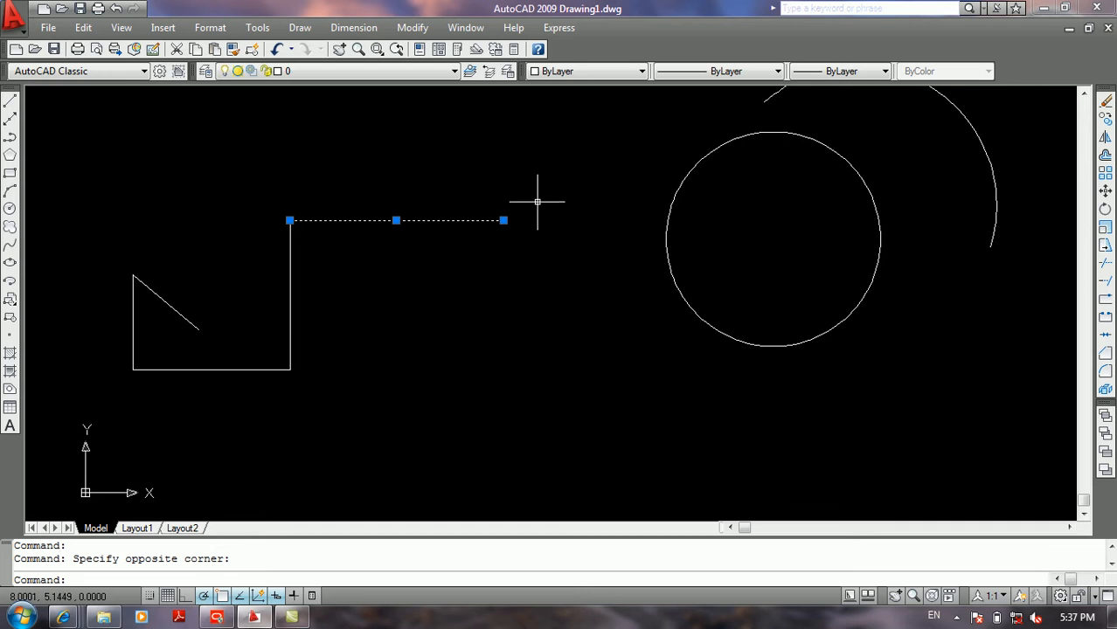
double_click(473, 221)
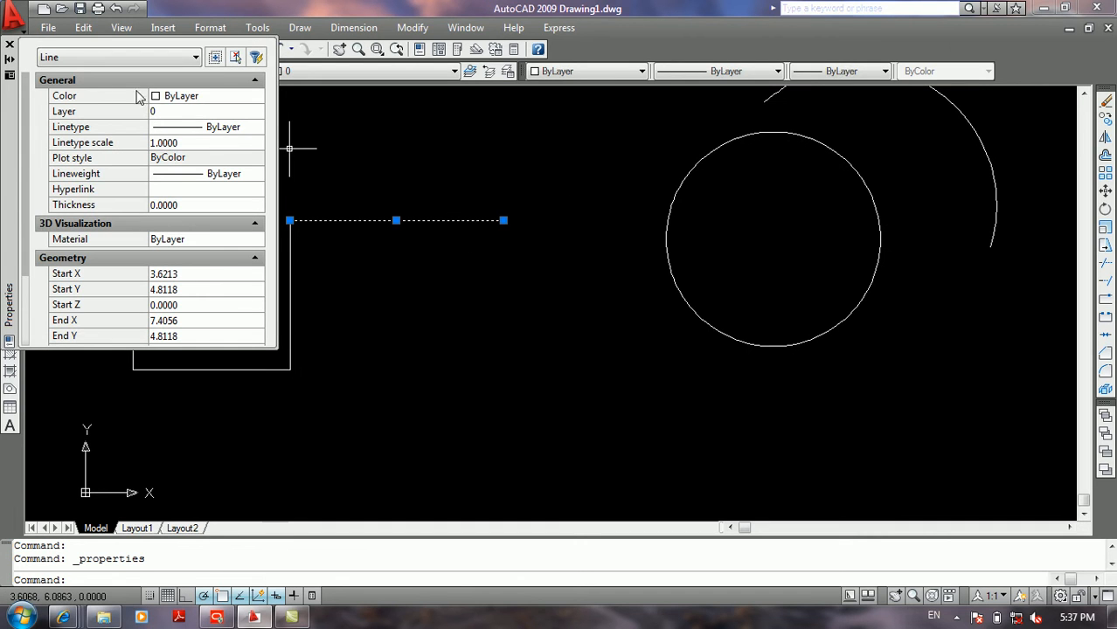
left_click(10, 44)
left_click(184, 120)
key("Escape")
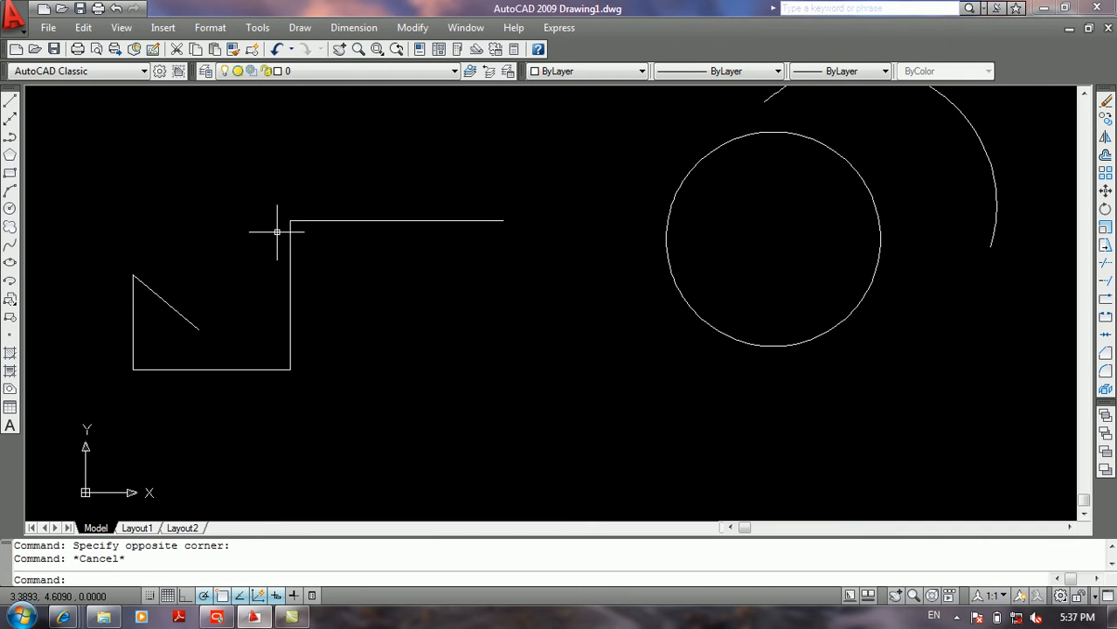
Step: Turn on Quick Properties in the drafting settings, with the panel displayed for any object
right_click(310, 601)
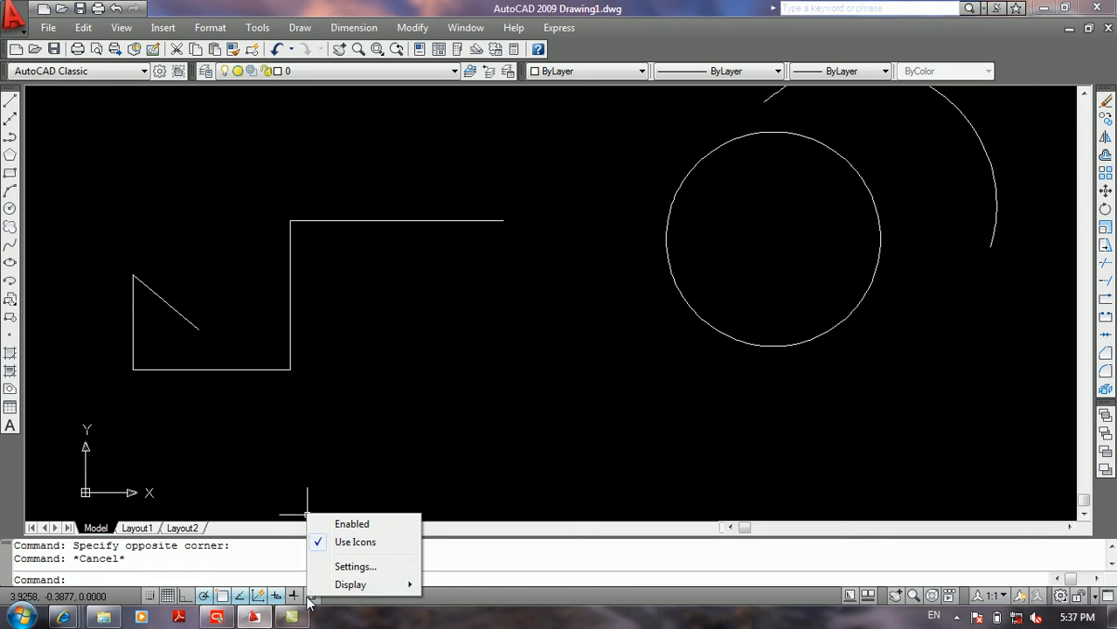
left_click(354, 567)
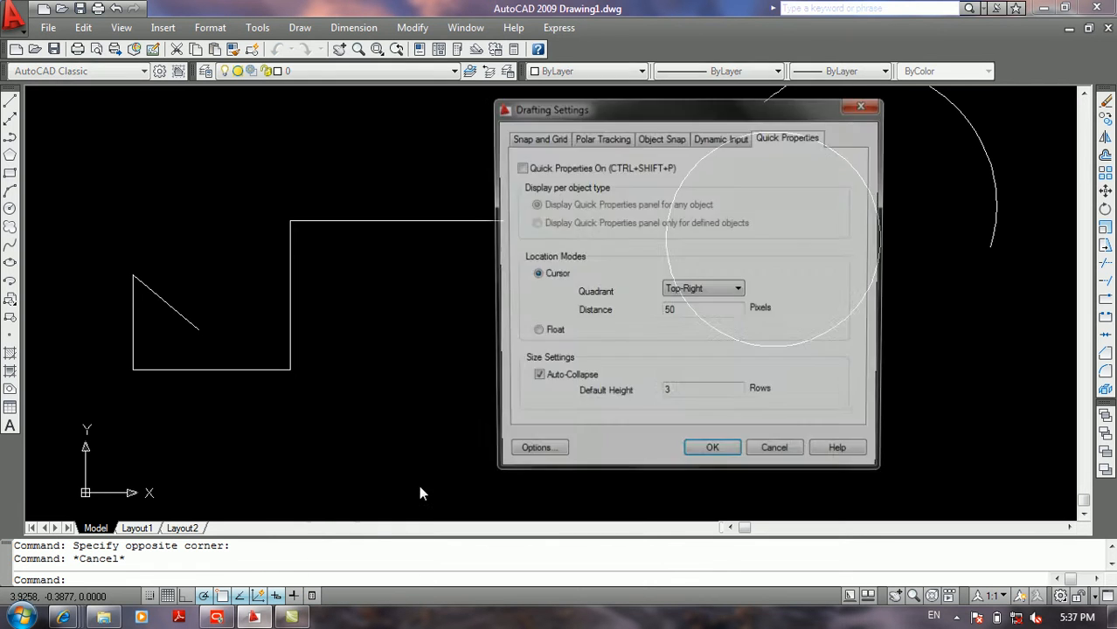
left_click(559, 168)
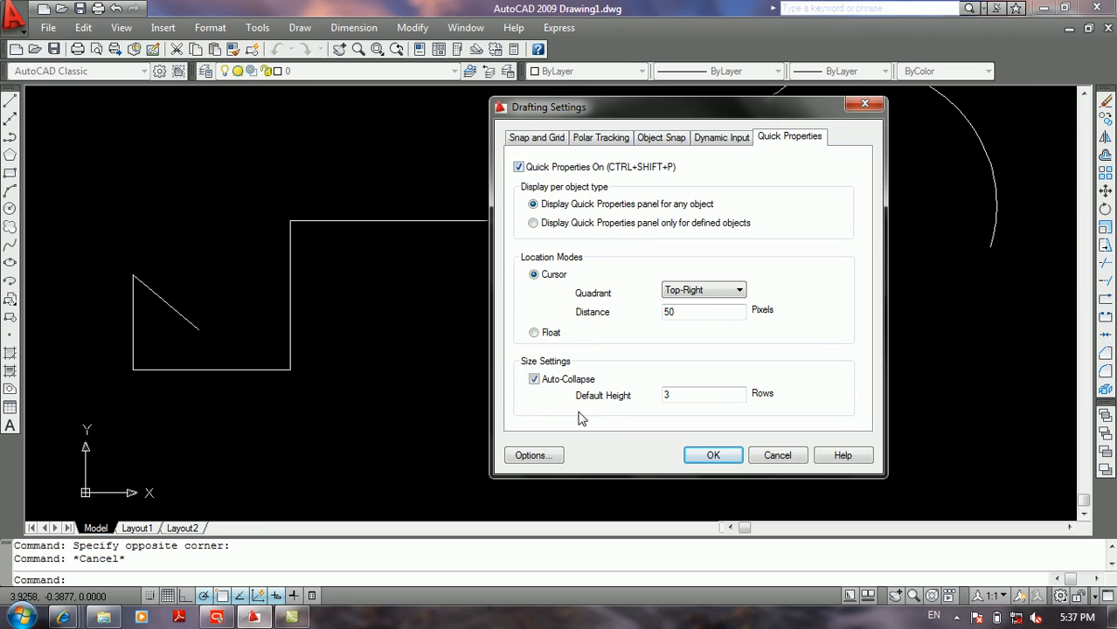
left_click(712, 455)
Step: Examine the Quick Properties of the stepped shape's upper horizontal line together with the circle, and close the panel to turn Quick Properties off
left_click(508, 206)
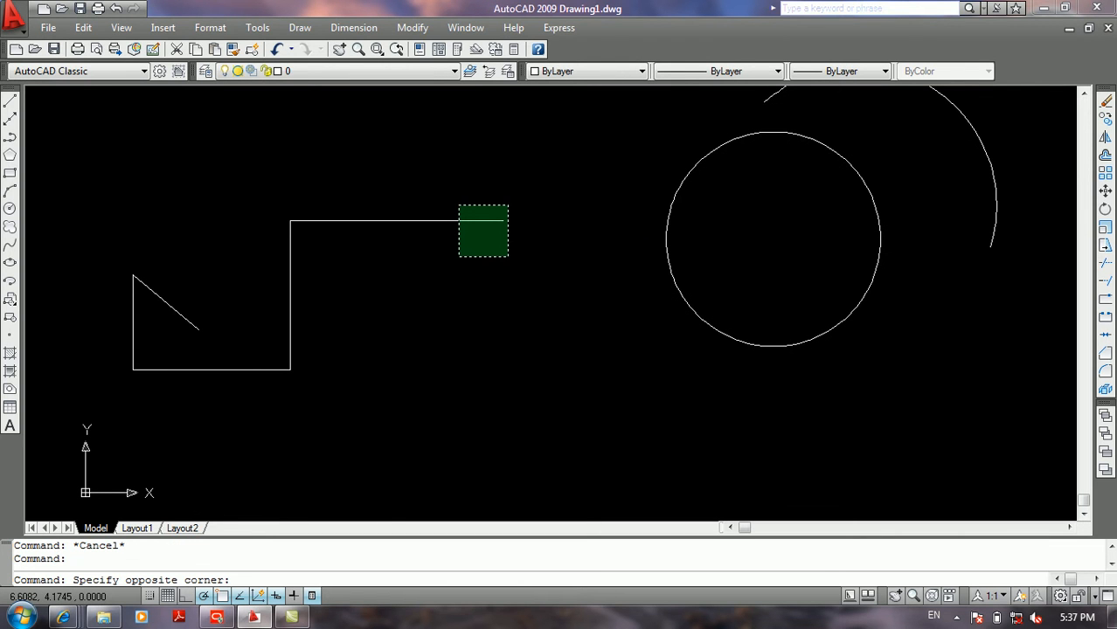
left_click(458, 257)
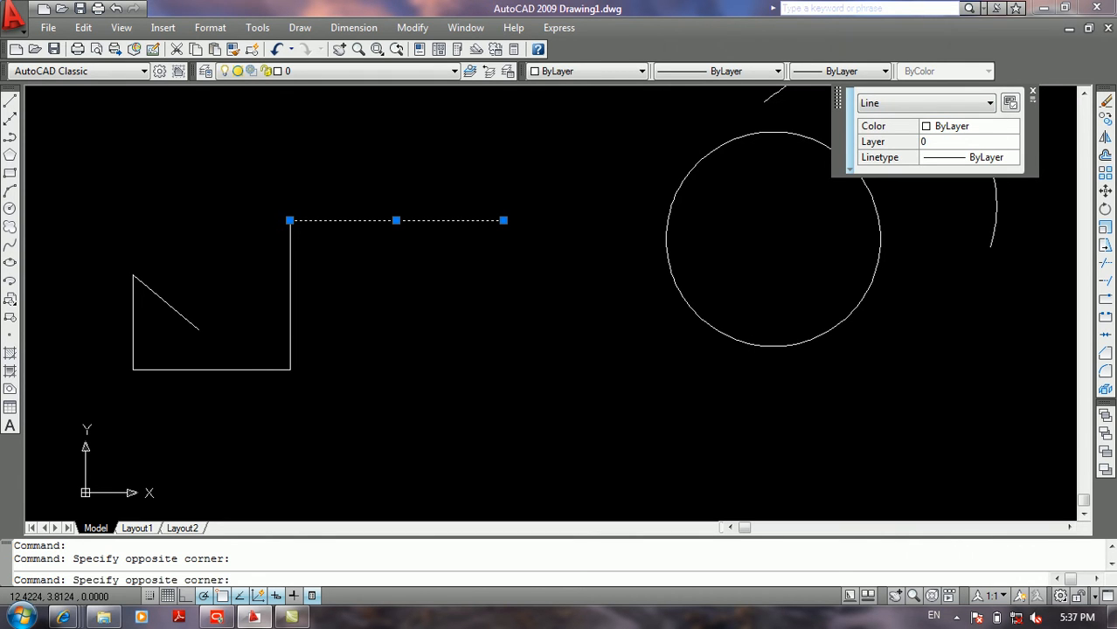
left_click(789, 277)
left_click(690, 405)
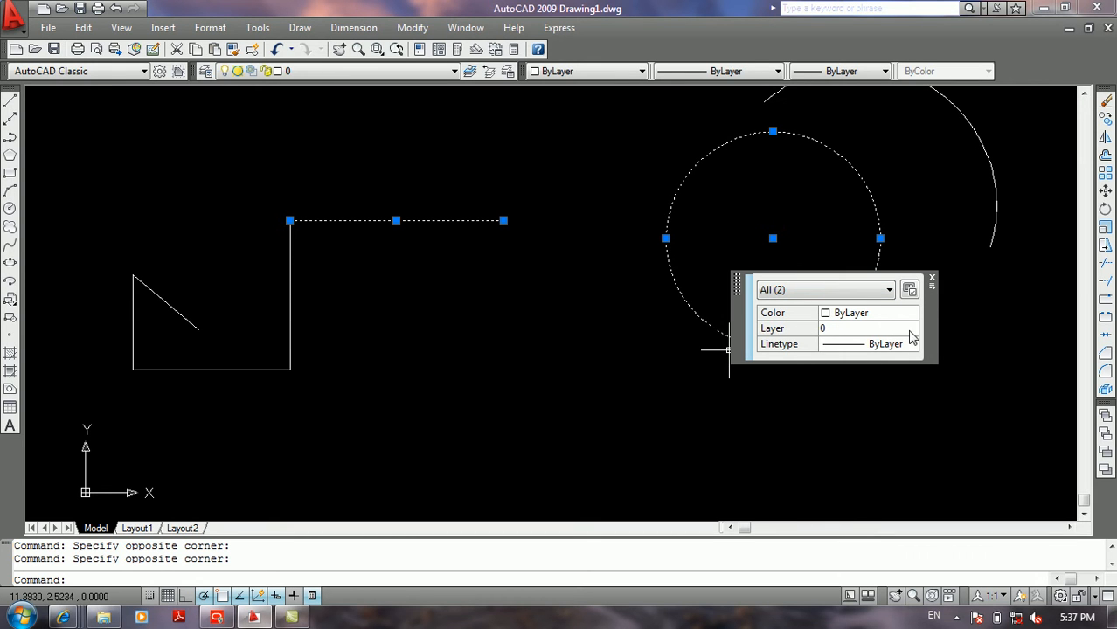
left_click(895, 348)
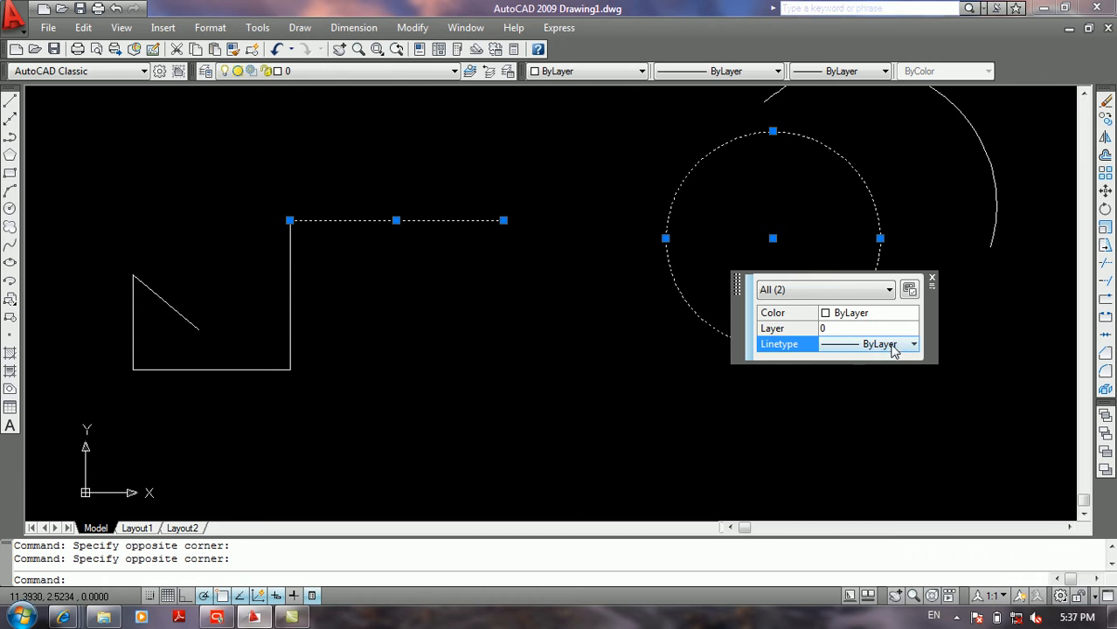
left_click(868, 290)
left_click(869, 291)
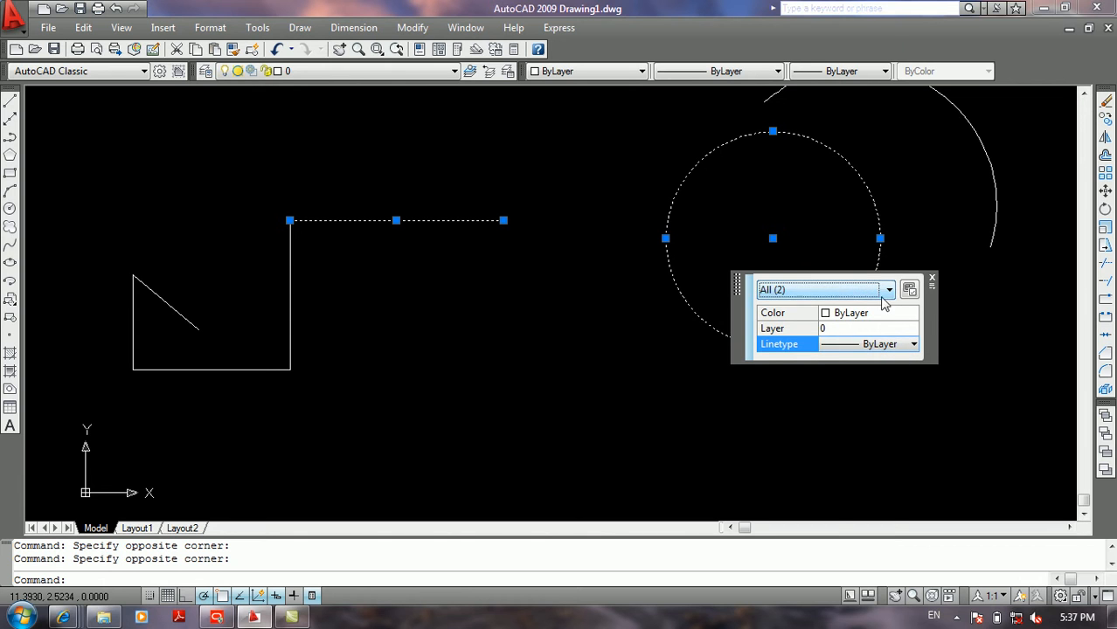
left_click(930, 279)
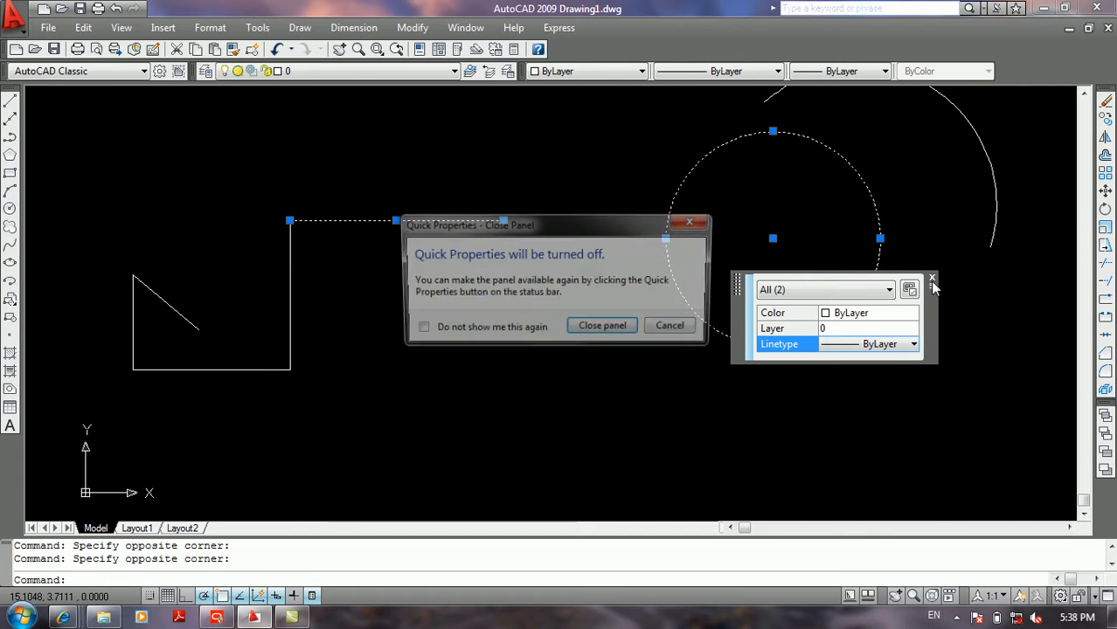
left_click(604, 328)
Step: Try enabling Quick Properties with the Float location mode, switch back to Cursor, review the quadrant, distance and height settings, and cancel the dialog
right_click(311, 595)
left_click(350, 561)
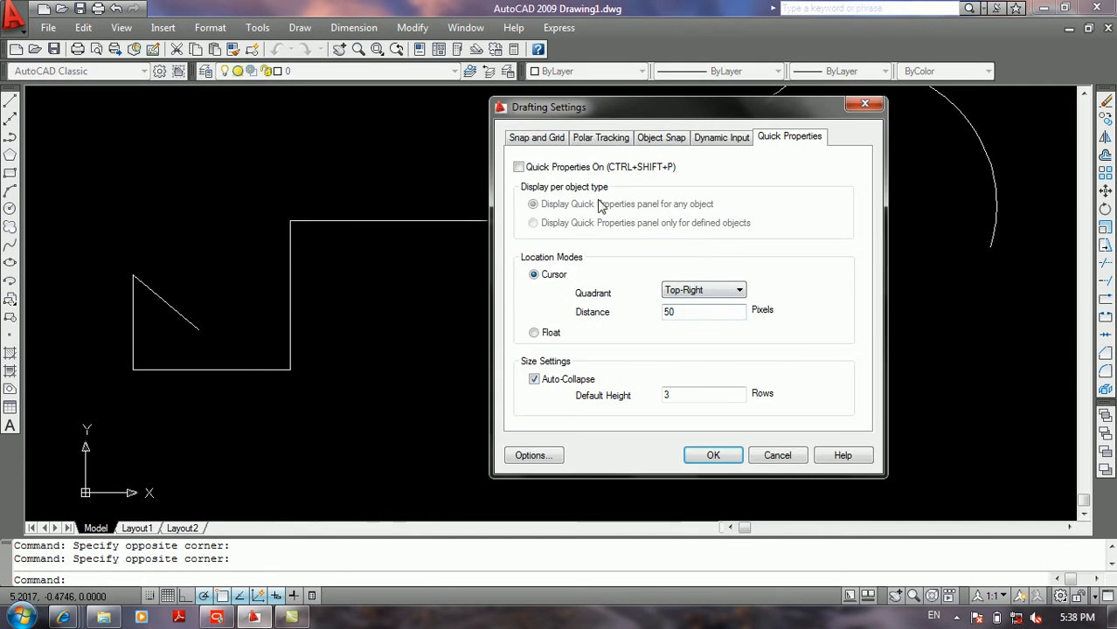
left_click(543, 171)
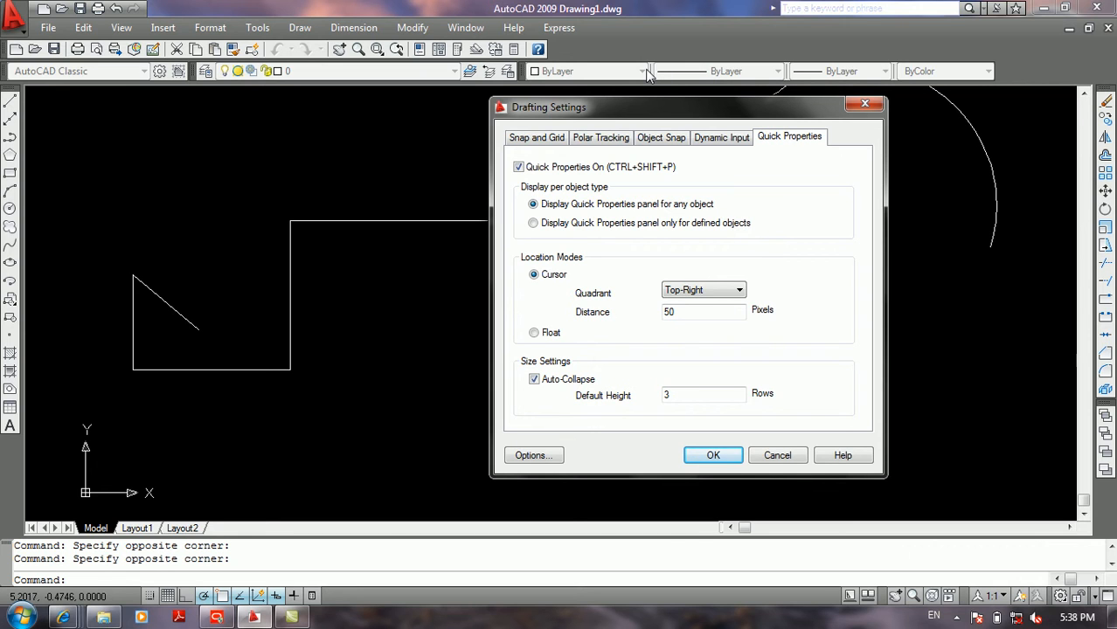
mouse_move(577, 277)
left_click(713, 290)
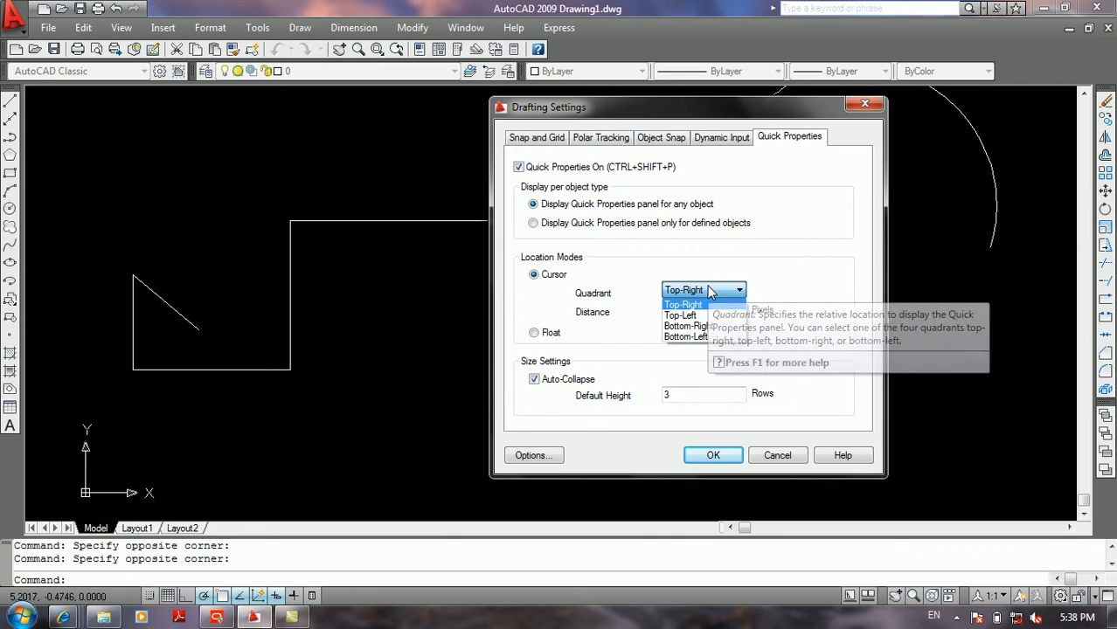
left_click(710, 291)
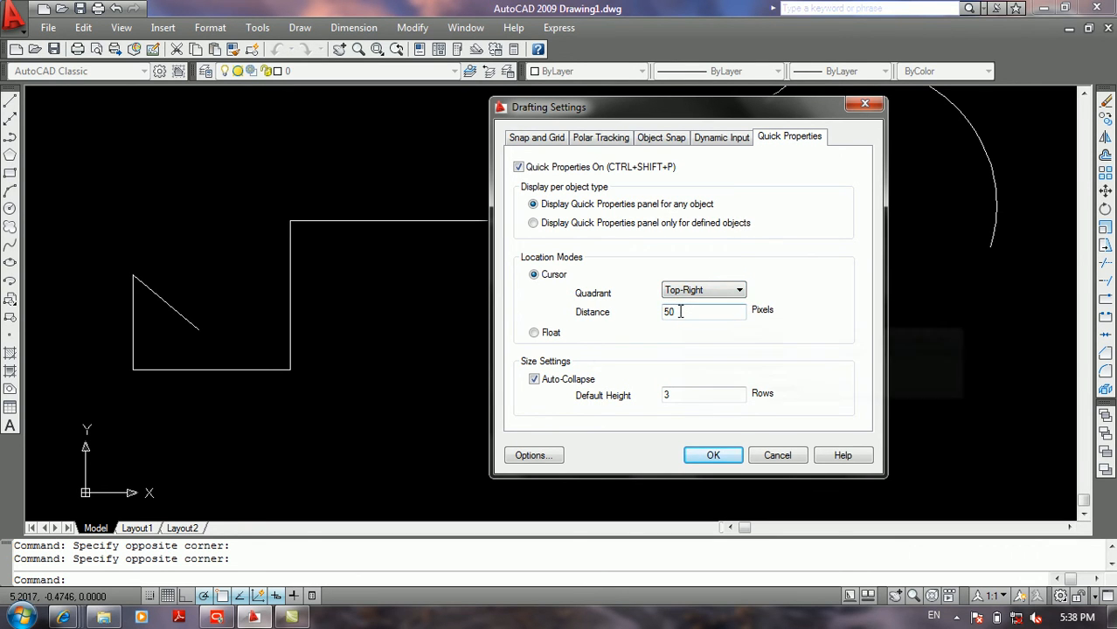
double_click(679, 312)
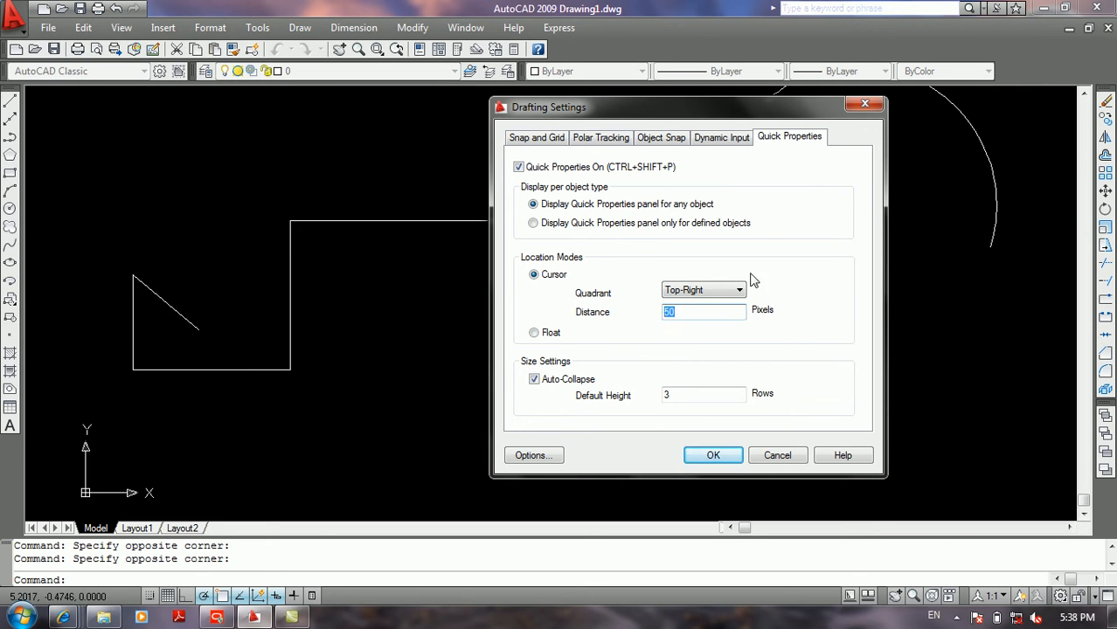
left_click(711, 311)
left_click(534, 335)
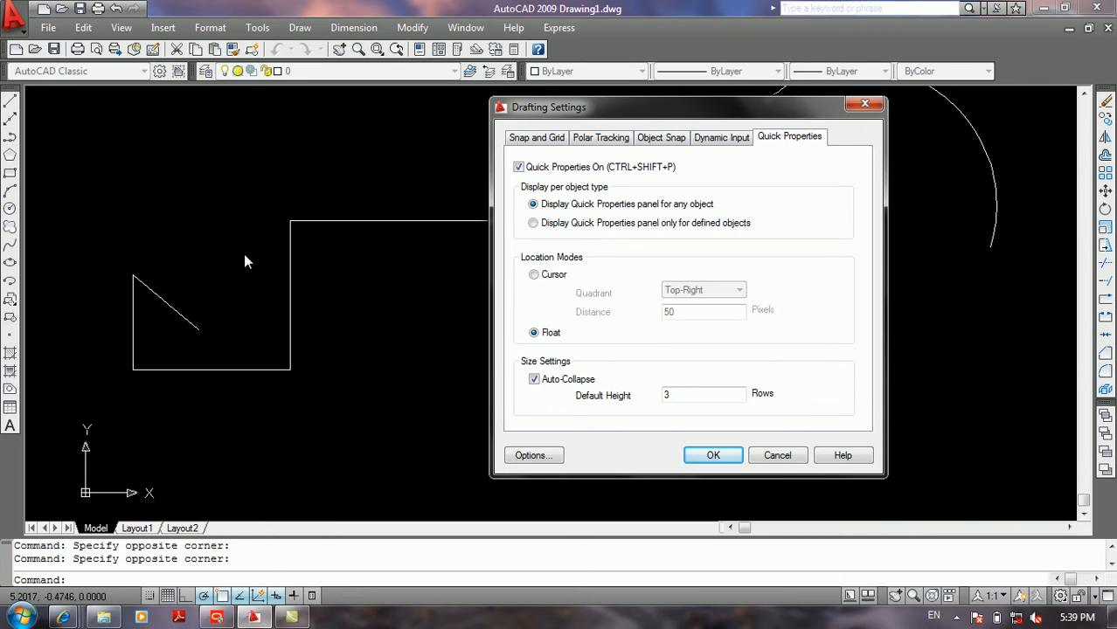
left_click(534, 275)
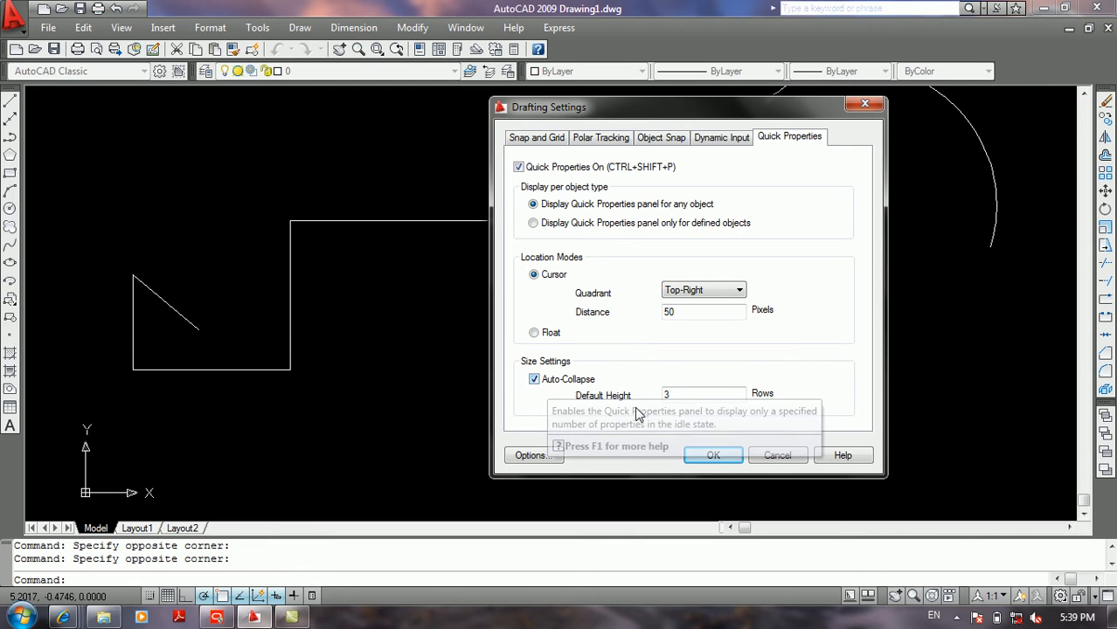
double_click(666, 394)
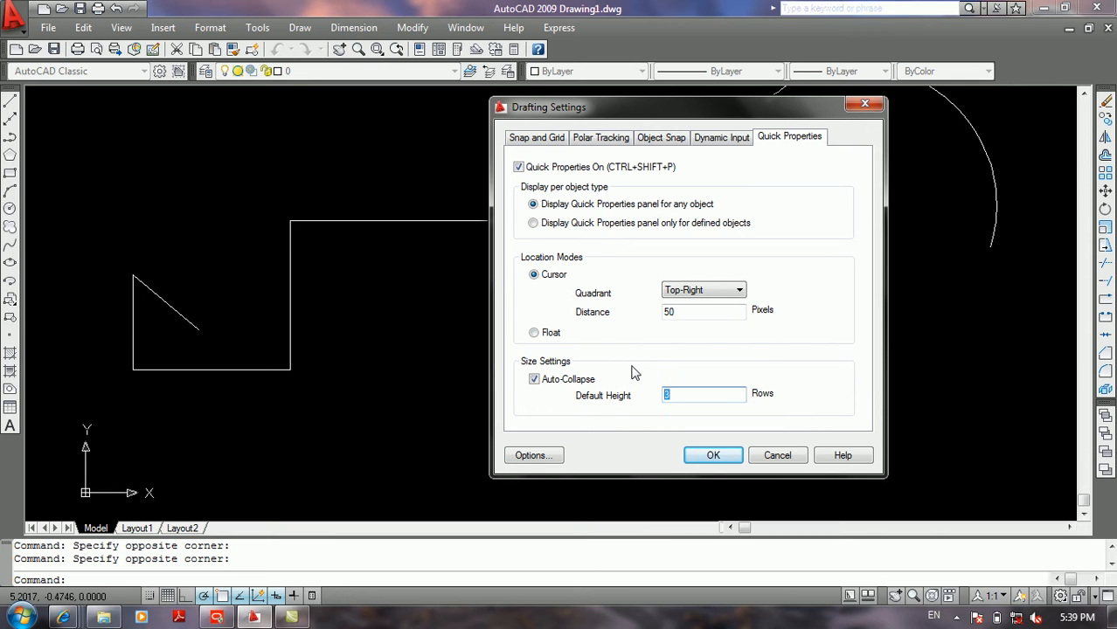
left_click(791, 455)
Step: Examine the Quick Properties of the stepped shape's upper horizontal line, its adjoining vertical line and the circle, and turn Quick Properties off
left_click(374, 209)
left_click(364, 277)
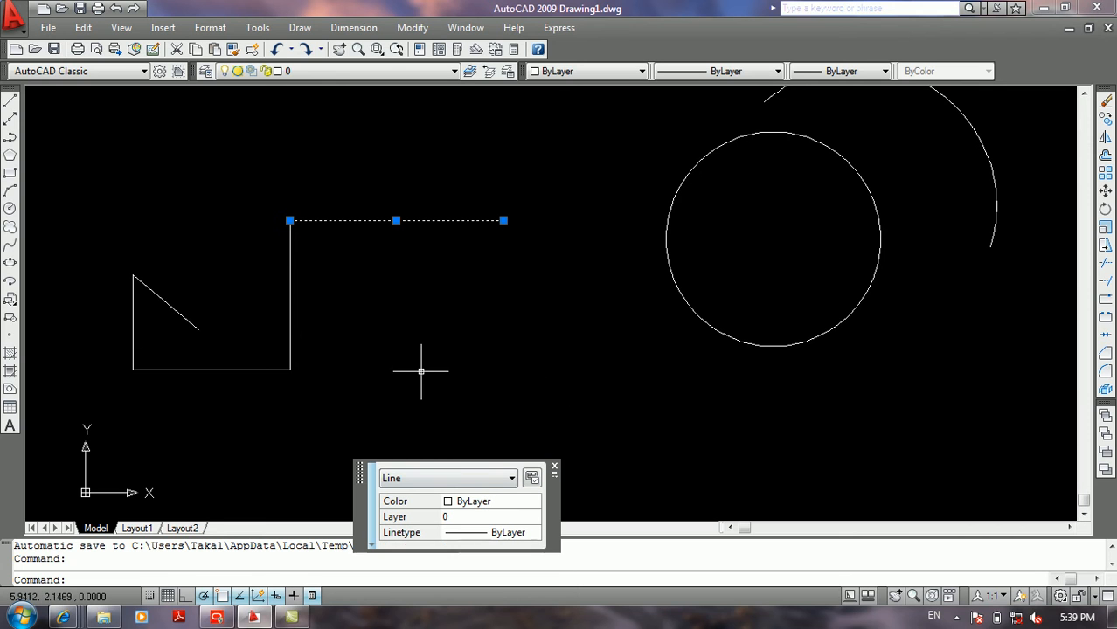
left_click(387, 318)
left_click(257, 331)
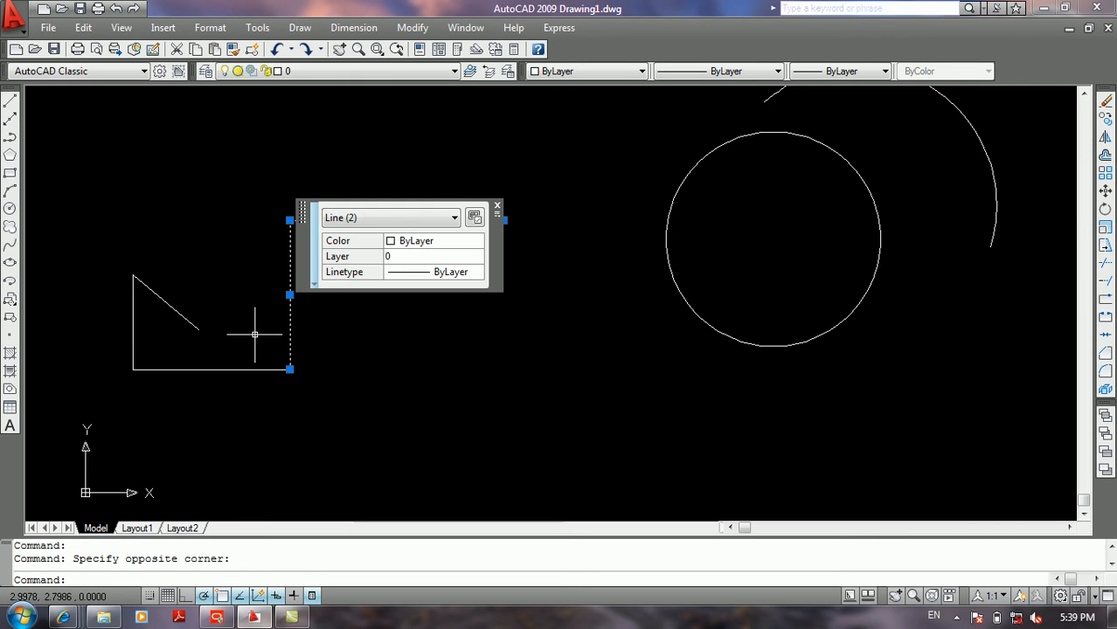
left_click(720, 315)
left_click(645, 356)
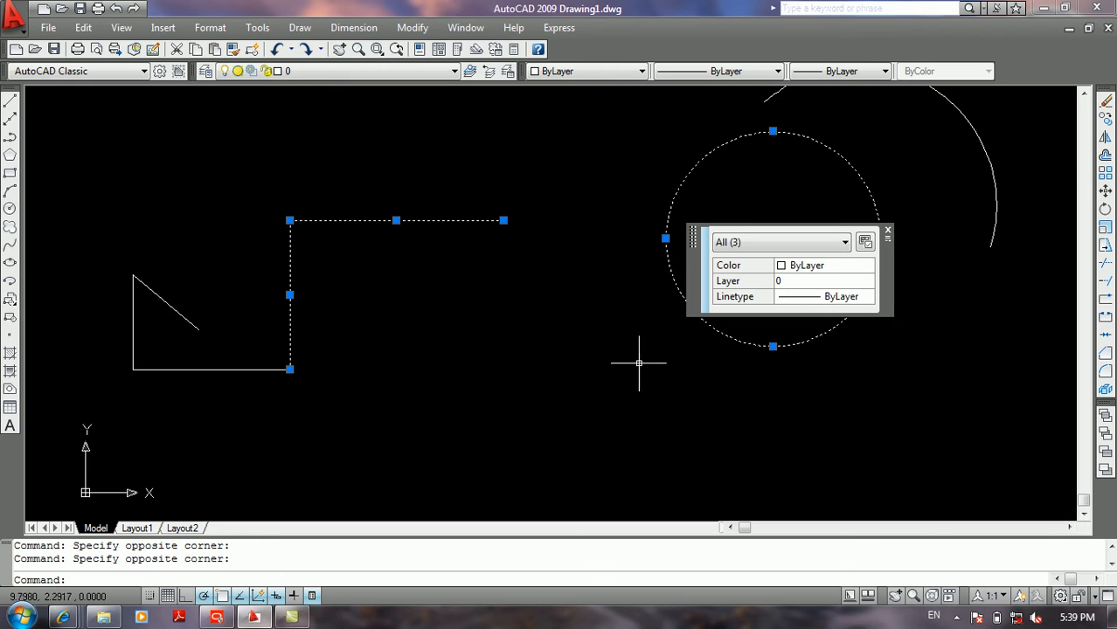
left_click(886, 232)
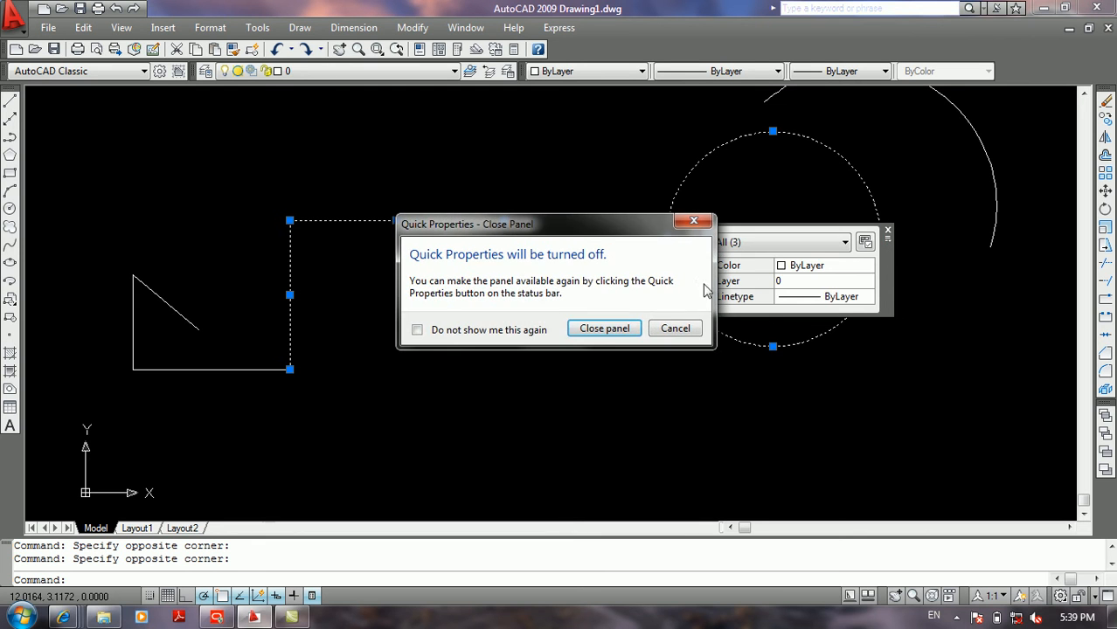
left_click(603, 327)
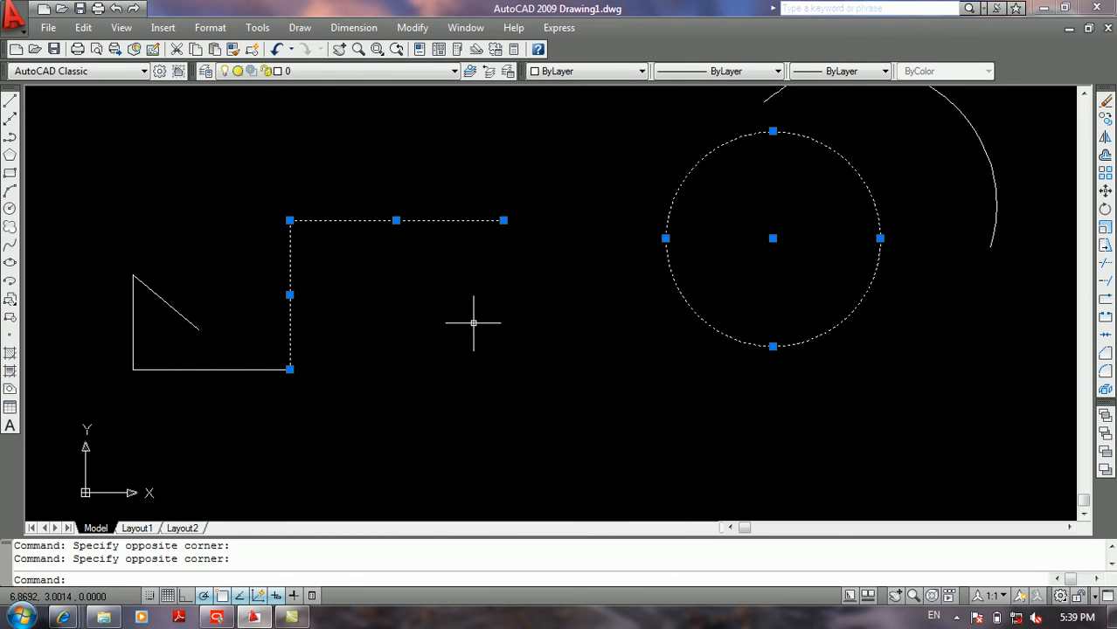
Step: View the drawing on the Layout1 sheet and return to model space
middle_click_drag(447, 351, 643, 357)
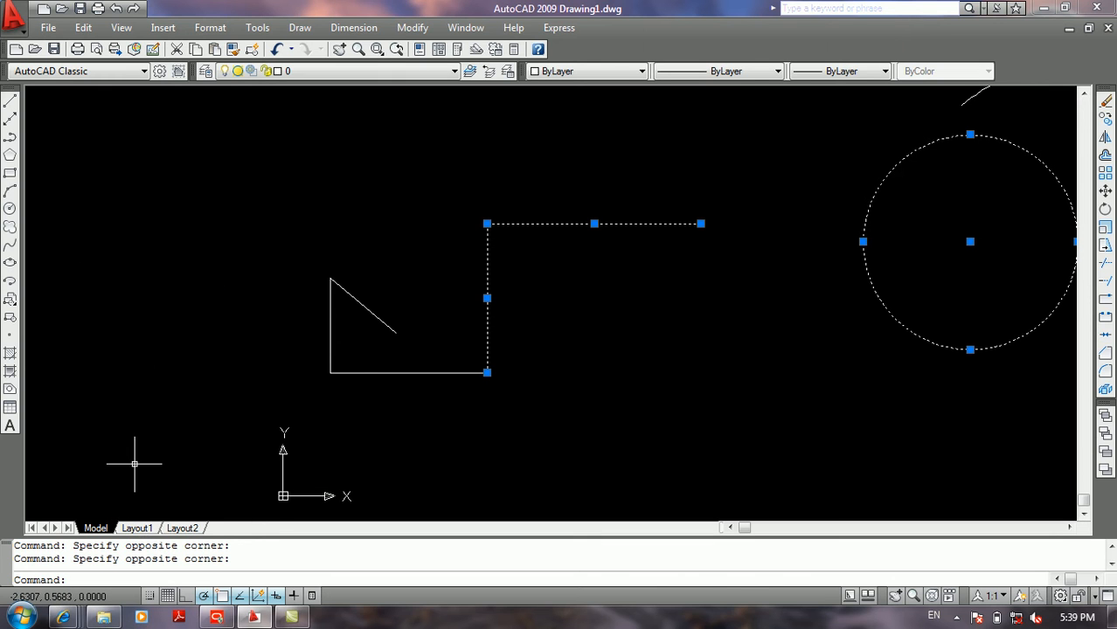
left_click(139, 527)
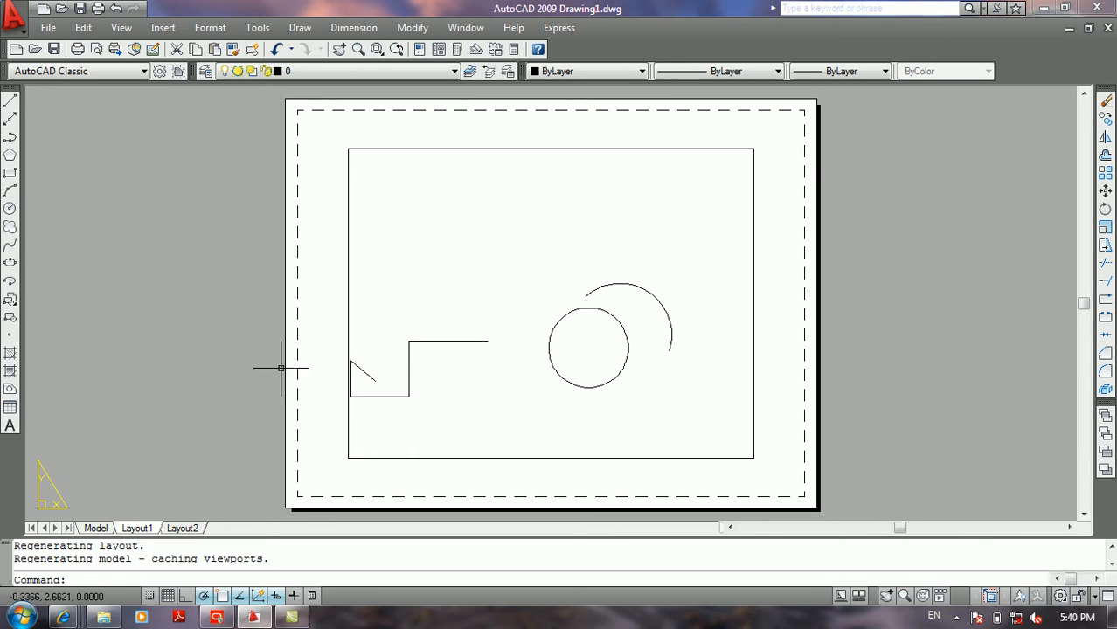
left_click(95, 528)
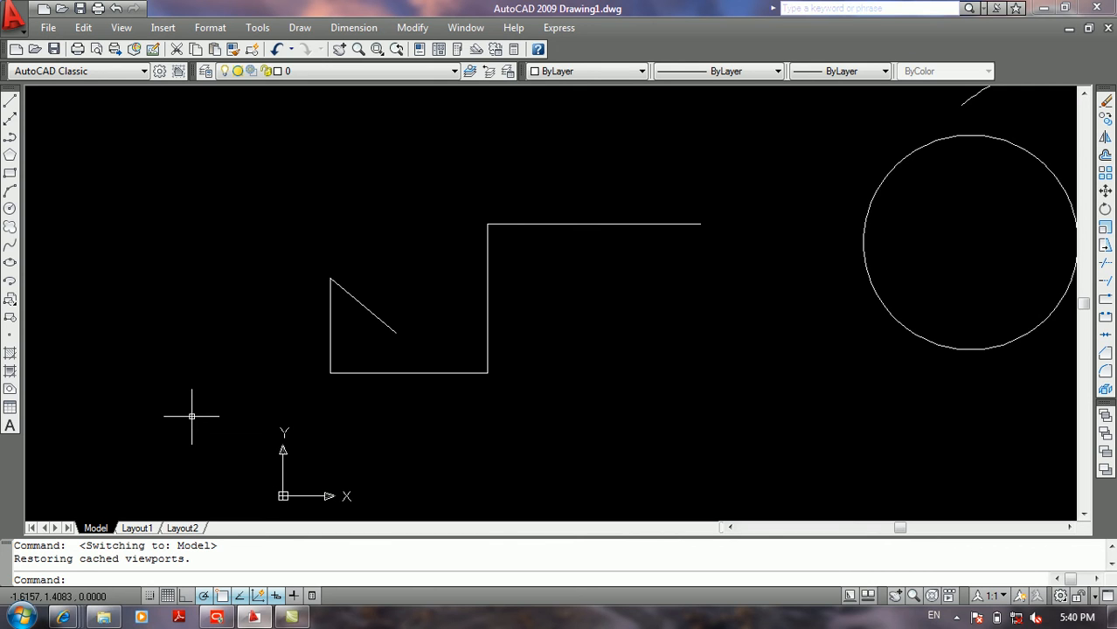
Step: Examine the Object Snap and the Snap and Grid settings using the OS command, and cancel the drafting settings
type("os")
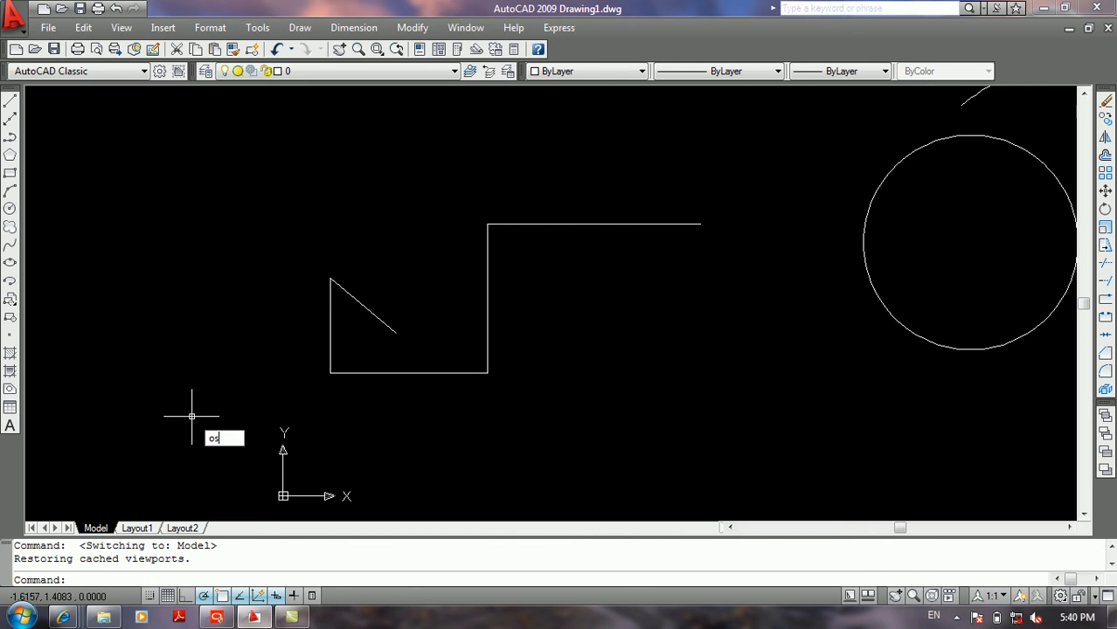
key("Return")
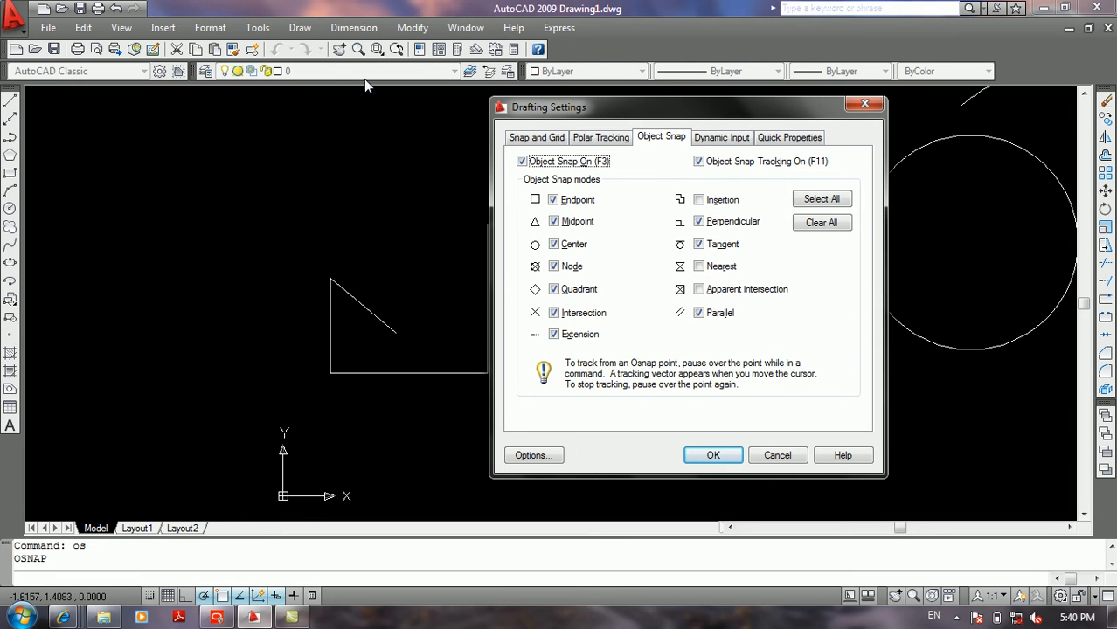
left_click(513, 141)
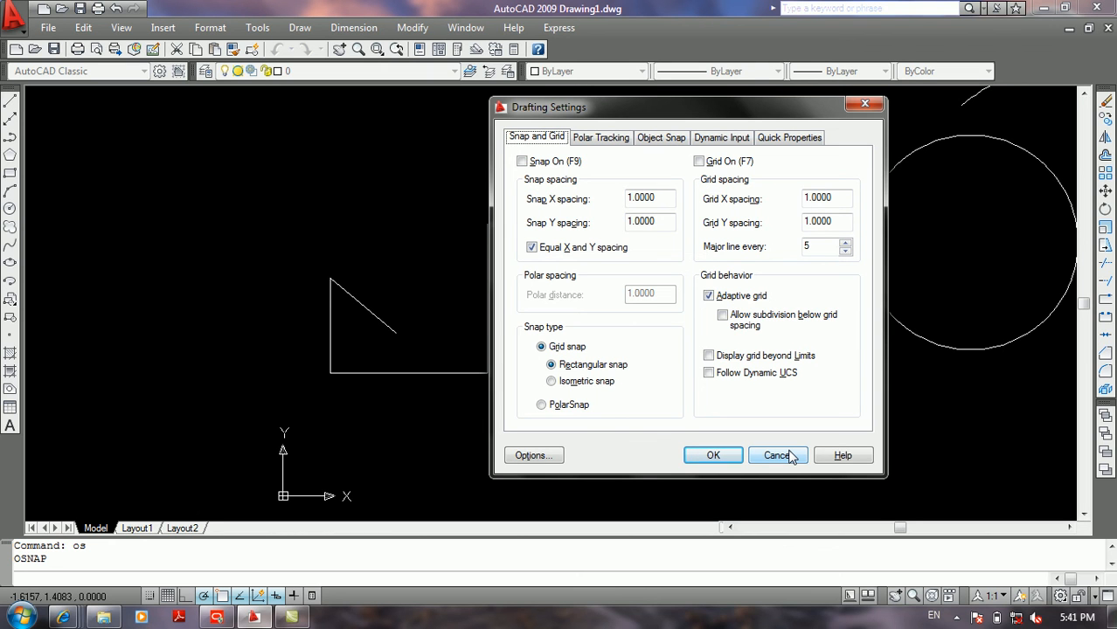
left_click(776, 455)
left_click(807, 407)
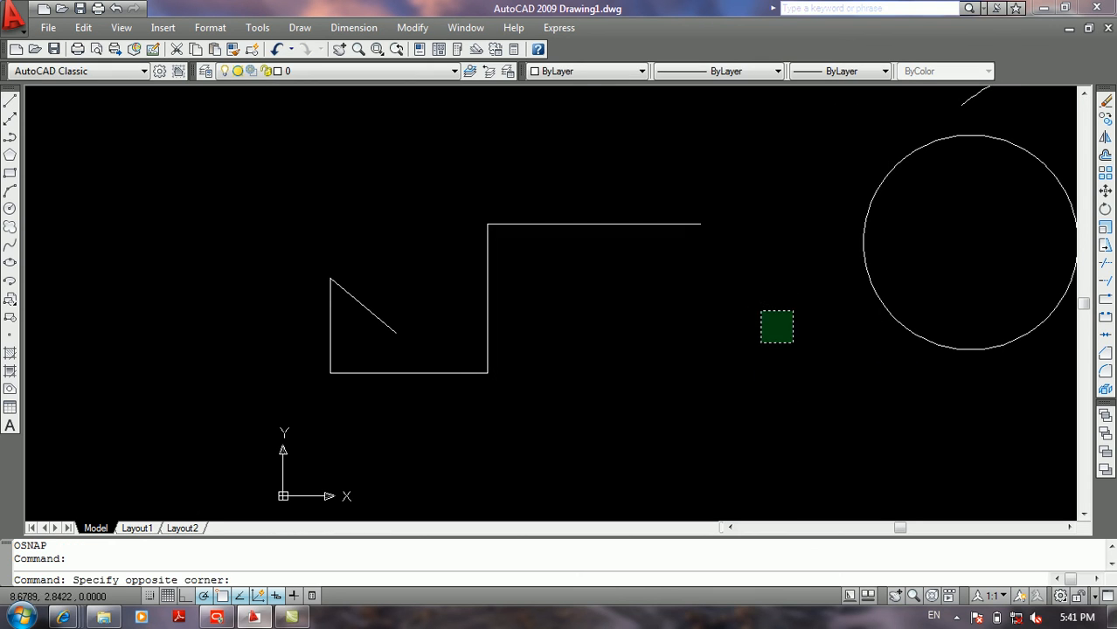